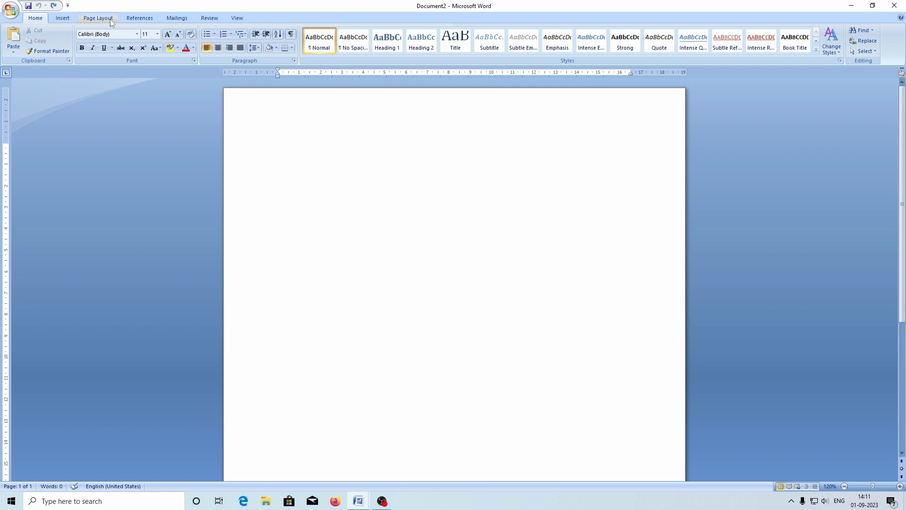
Add a 3 pt black box border on the bottom, left, top and right of the page.
{"action": "left_click", "coordinate": [111, 21]}
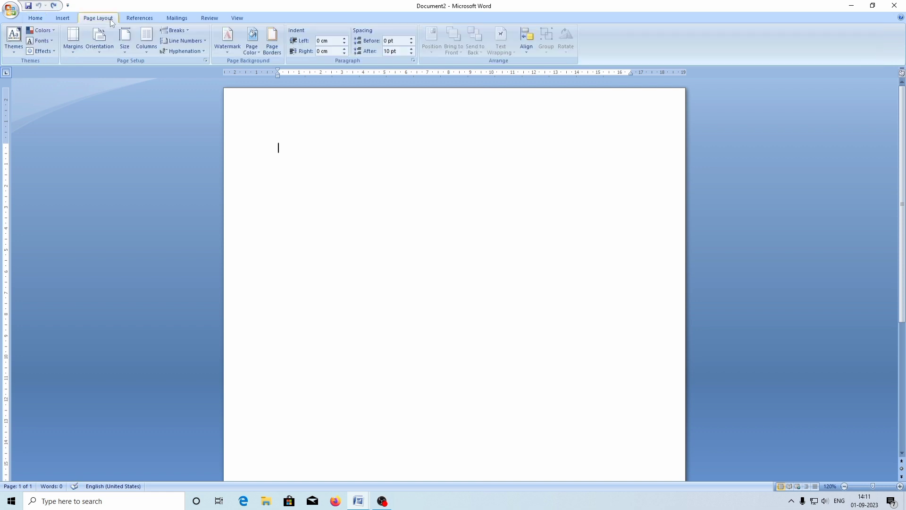
{"action": "left_click", "coordinate": [271, 53]}
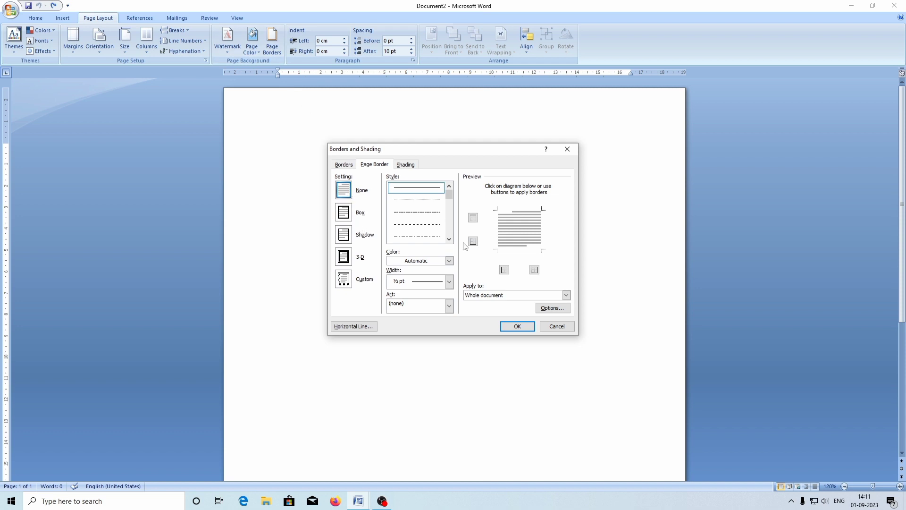
{"action": "left_click", "coordinate": [498, 250]}
{"action": "left_click", "coordinate": [497, 249]}
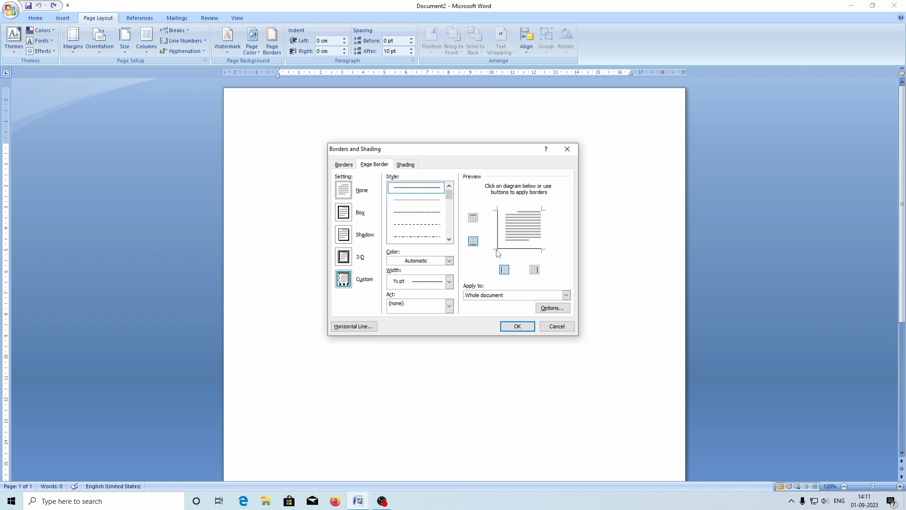
{"action": "left_click", "coordinate": [500, 211]}
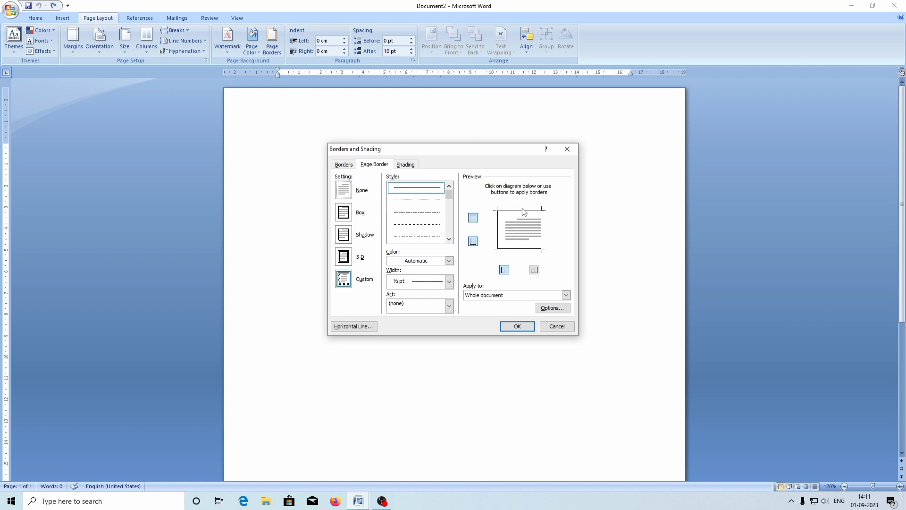
{"action": "left_click", "coordinate": [543, 250]}
{"action": "left_click", "coordinate": [449, 282]}
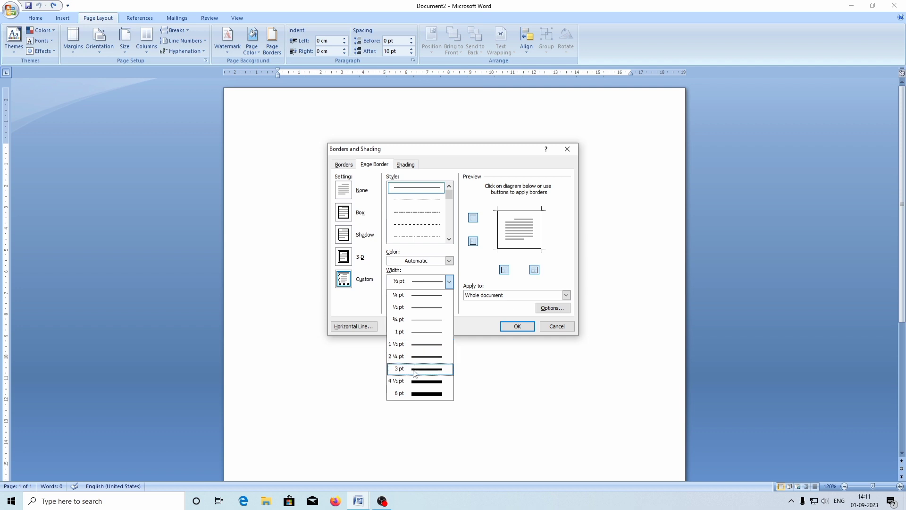
{"action": "left_click", "coordinate": [415, 373]}
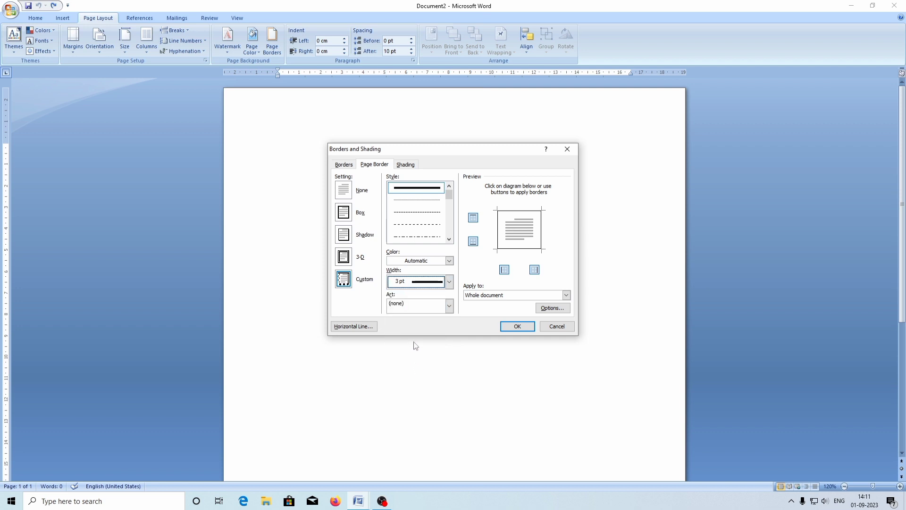
{"action": "left_click", "coordinate": [518, 326]}
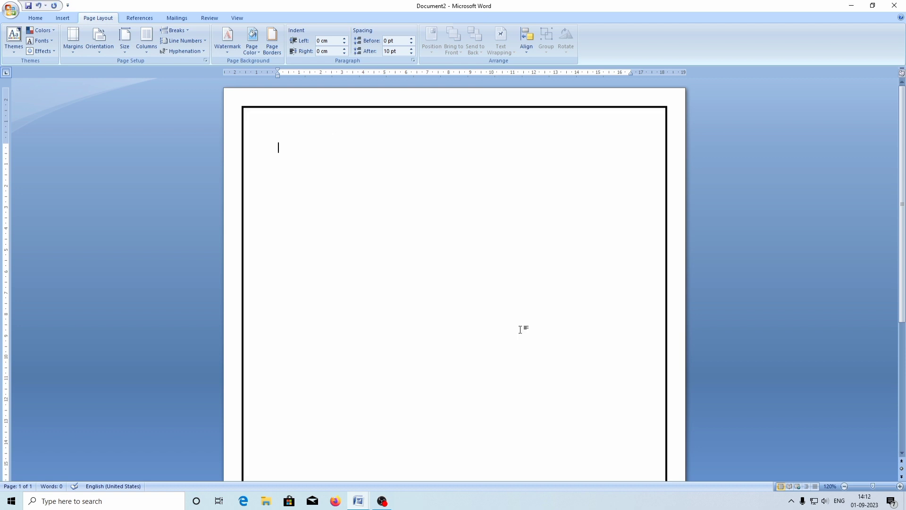
Draw a rectangle in the top-left corner, make it a text box and type 2624 in it.
{"action": "left_click", "coordinate": [57, 17]}
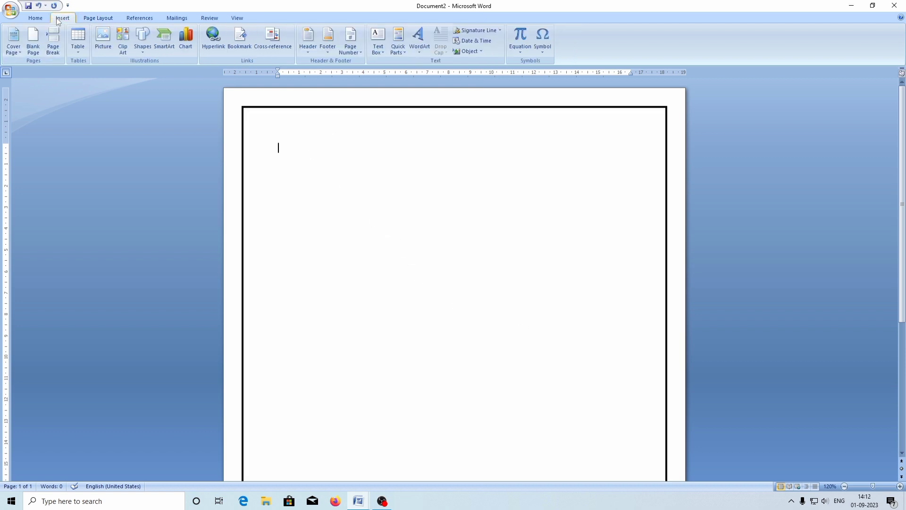
{"action": "left_click", "coordinate": [149, 39]}
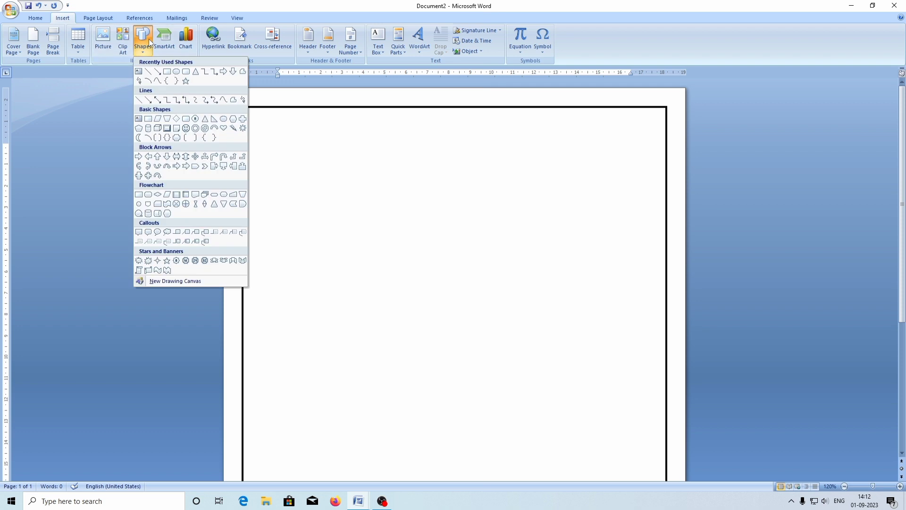
{"action": "left_click", "coordinate": [168, 72]}
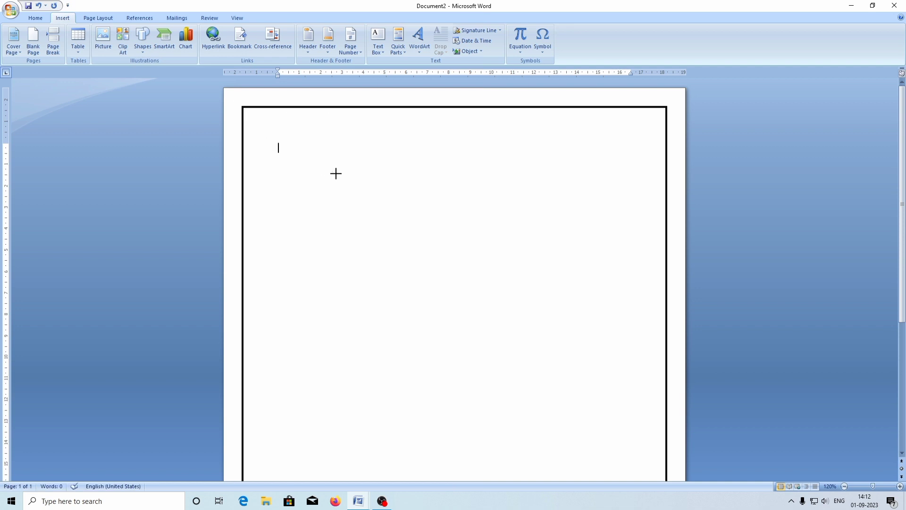
{"action": "left_click_drag", "start_coordinate": [252, 113], "coordinate": [352, 185]}
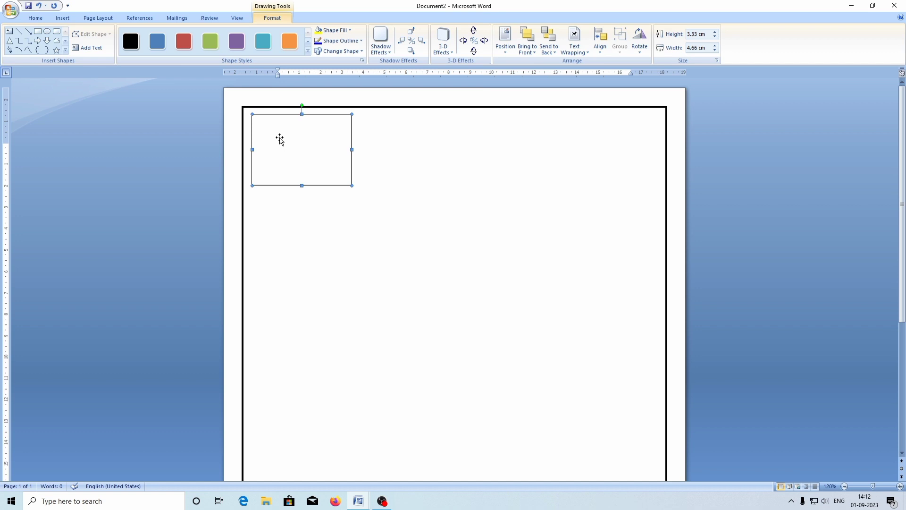
{"action": "right_click", "coordinate": [280, 137]}
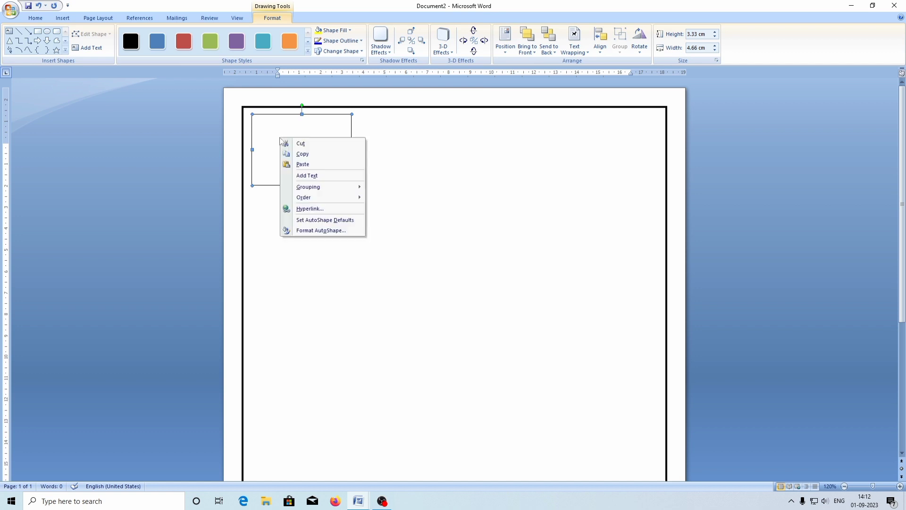
{"action": "left_click", "coordinate": [305, 176]}
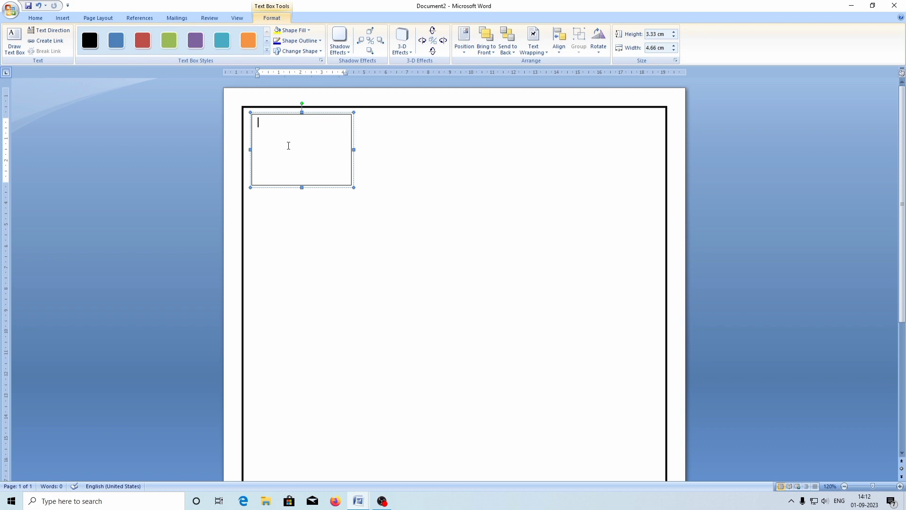
{"action": "type", "text": "262"}
{"action": "type", "text": "4"}
{"action": "left_click", "coordinate": [252, 130]}
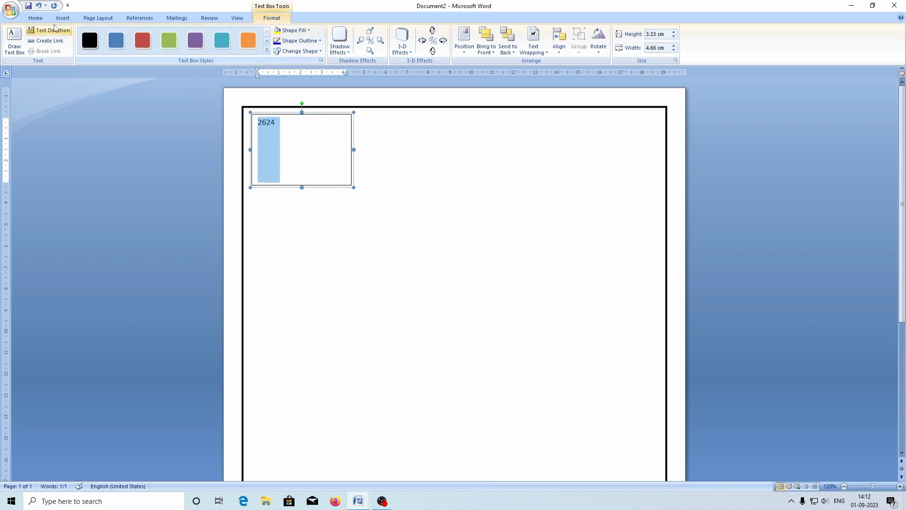
Enlarge the 2624 text to 48 pt and widen its text box.
{"action": "left_click", "coordinate": [35, 18]}
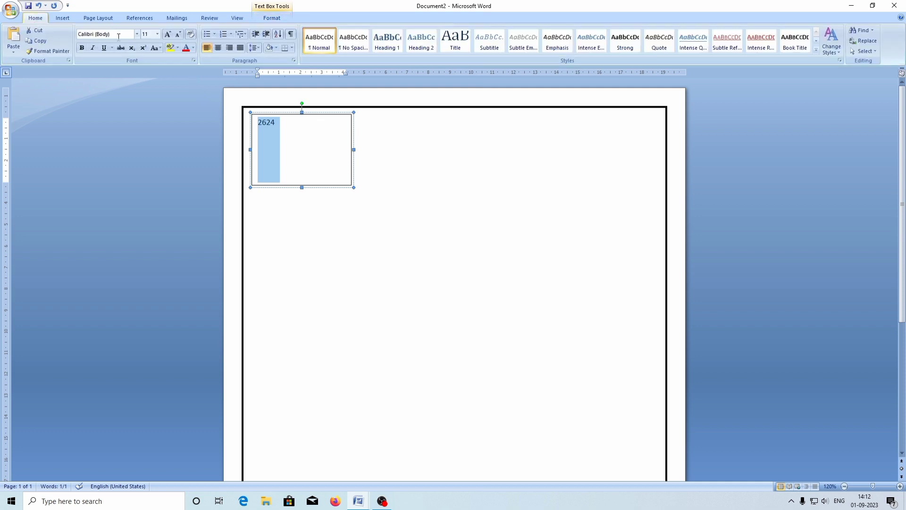
{"action": "left_click", "coordinate": [167, 34]}
{"action": "left_click", "coordinate": [168, 34]}
{"action": "left_click", "coordinate": [168, 34]}
{"action": "left_click", "coordinate": [157, 34]}
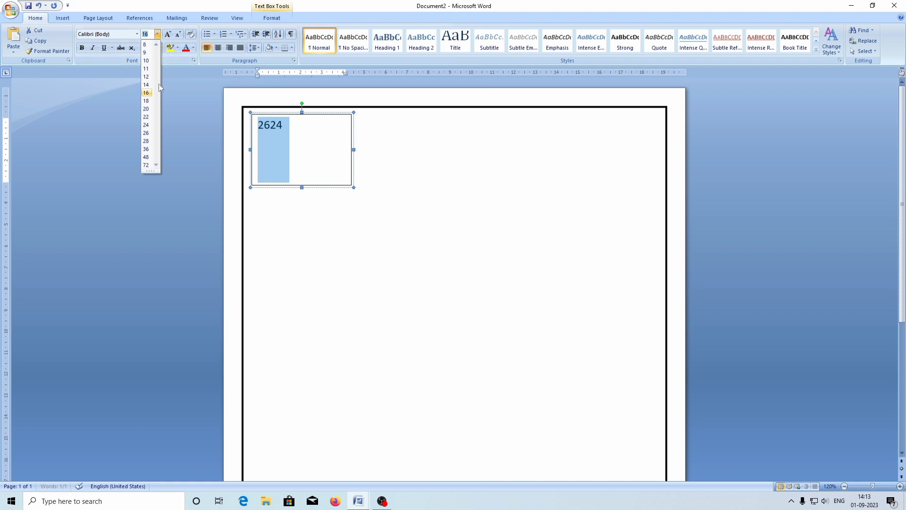
{"action": "left_click", "coordinate": [145, 165]}
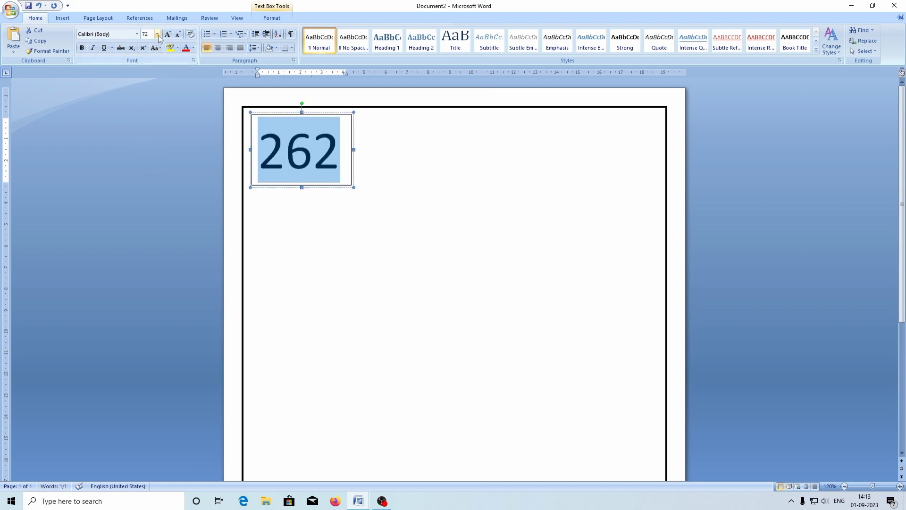
{"action": "left_click", "coordinate": [179, 34]}
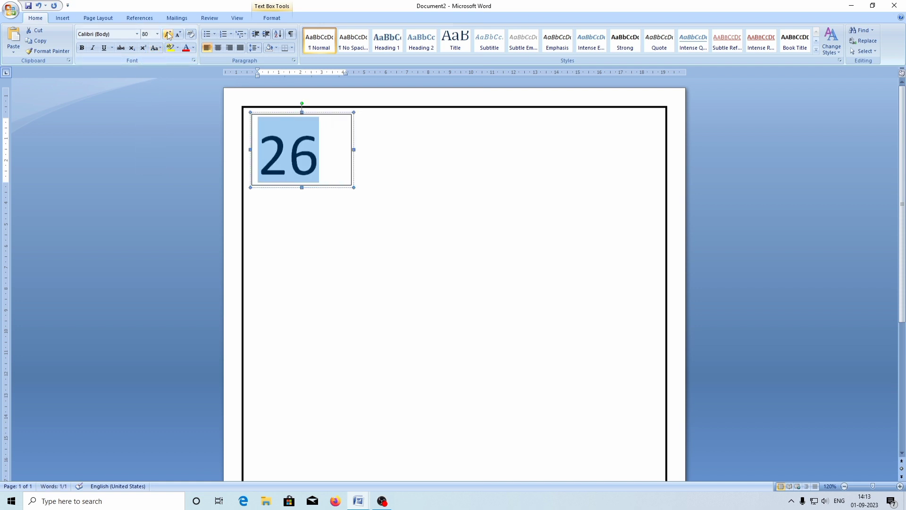
{"action": "left_click", "coordinate": [350, 151]}
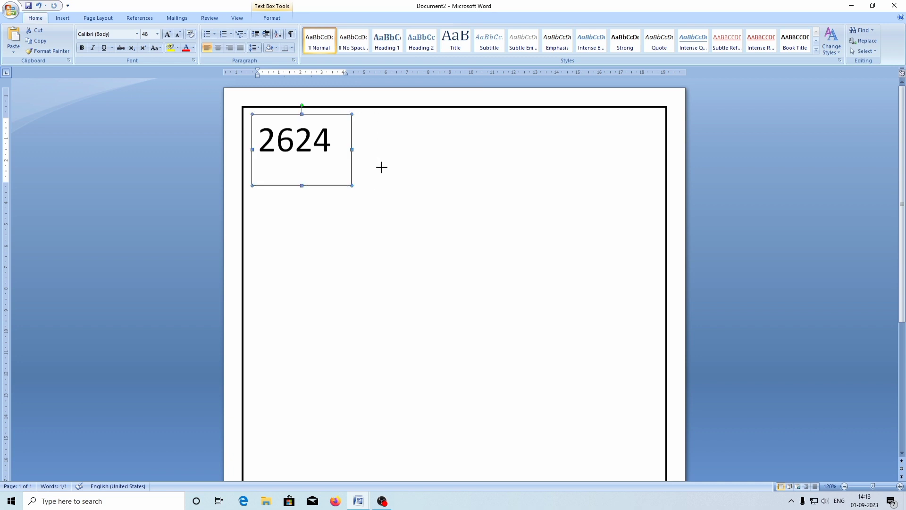
{"action": "left_click_drag", "start_coordinate": [352, 186], "coordinate": [391, 185]}
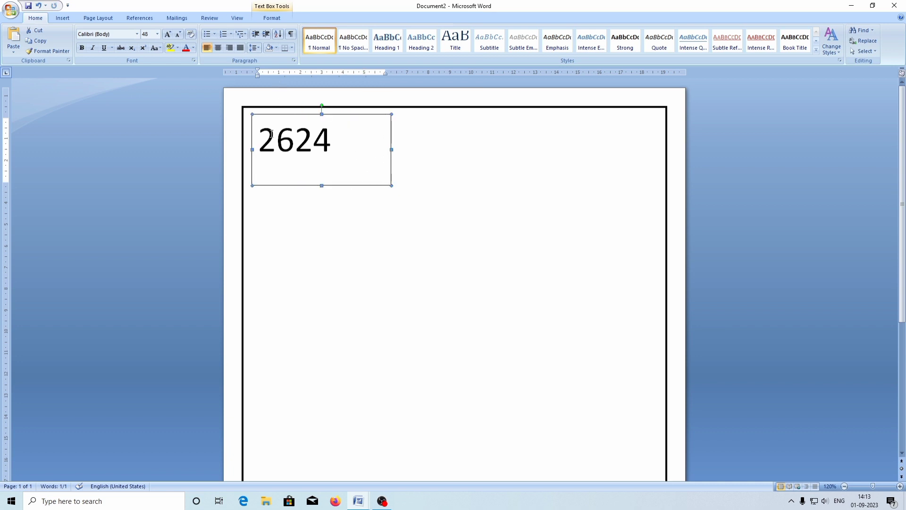
Set 2624 to 72 pt, convert it with Alt+X into the caduceus symbol, and narrow the box.
{"action": "left_click_drag", "start_coordinate": [259, 141], "coordinate": [350, 156]}
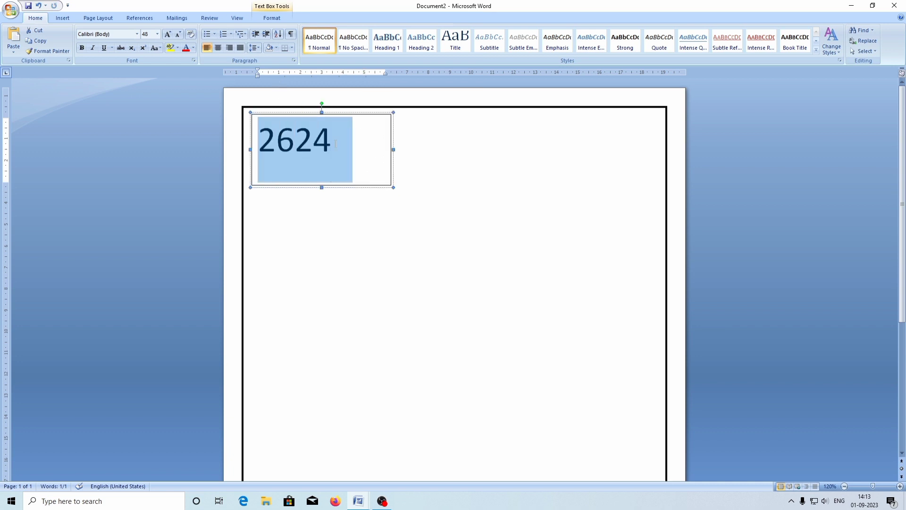
{"action": "left_click", "coordinate": [168, 38]}
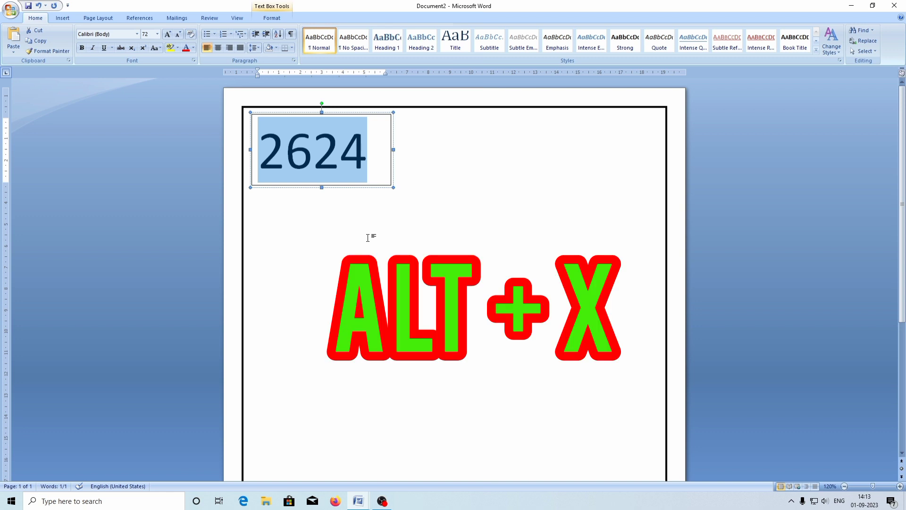
{"action": "key", "text": "alt+x"}
{"action": "left_click_drag", "start_coordinate": [394, 150], "coordinate": [323, 146]}
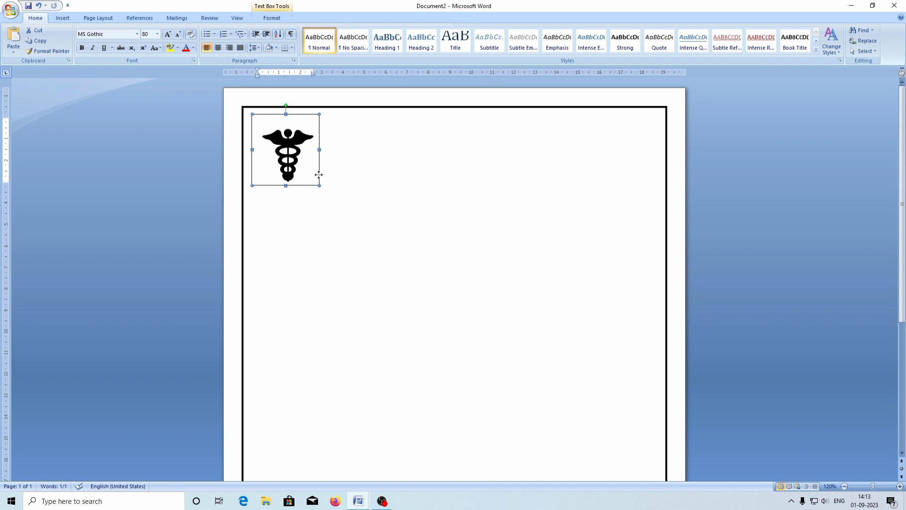
Remove the outline from the caduceus text box.
{"action": "double_click", "coordinate": [319, 174]}
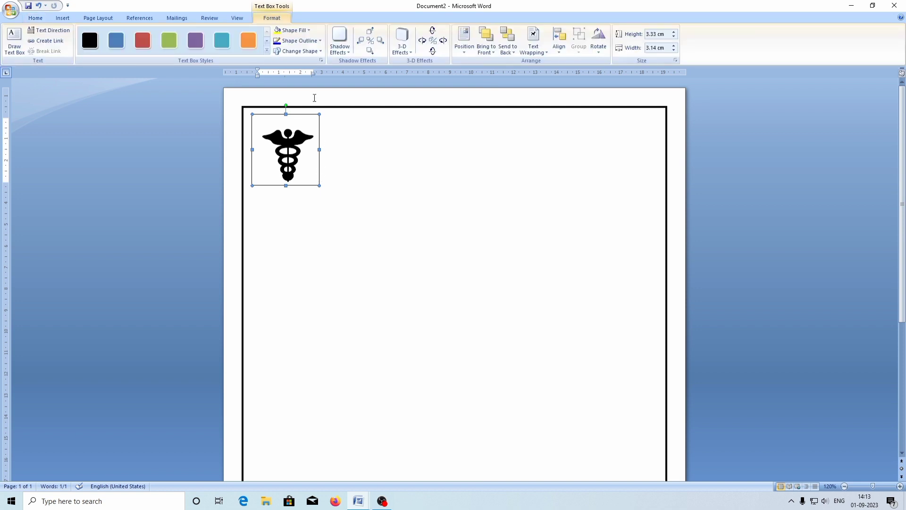
{"action": "left_click", "coordinate": [294, 43]}
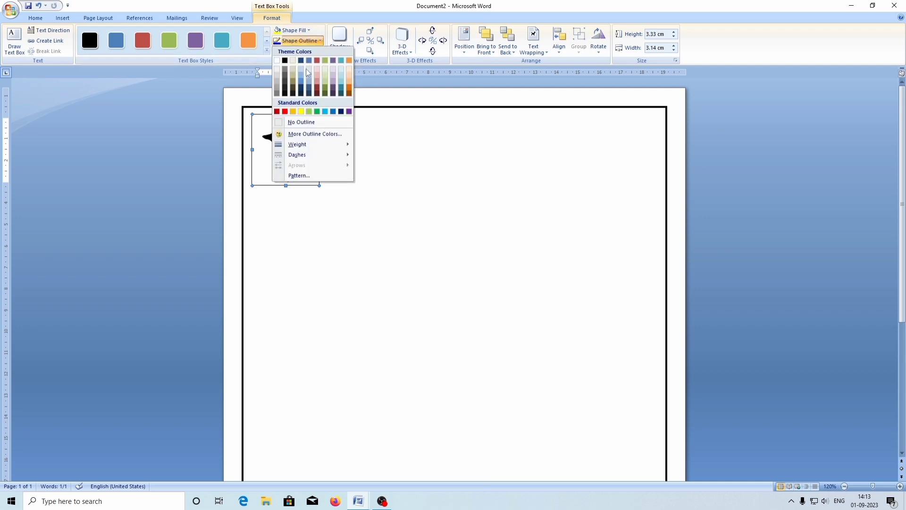
{"action": "left_click", "coordinate": [292, 124]}
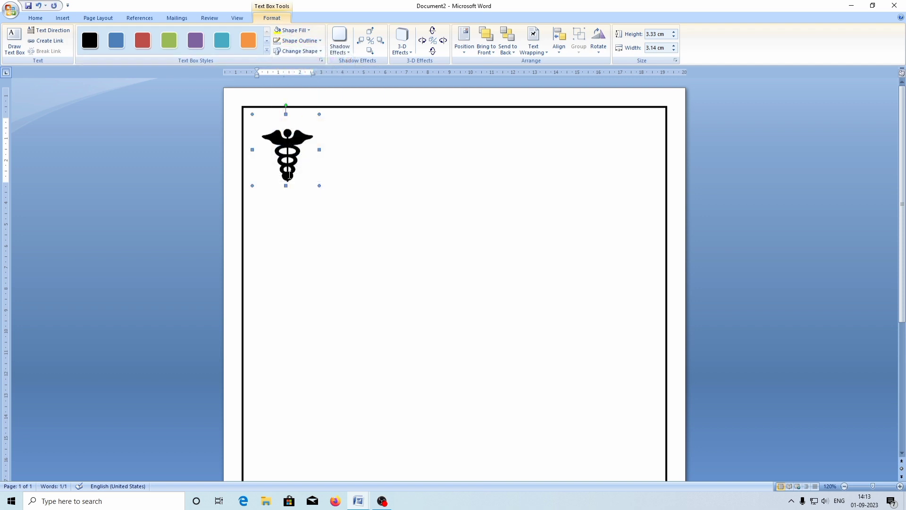
{"action": "left_click", "coordinate": [62, 18]}
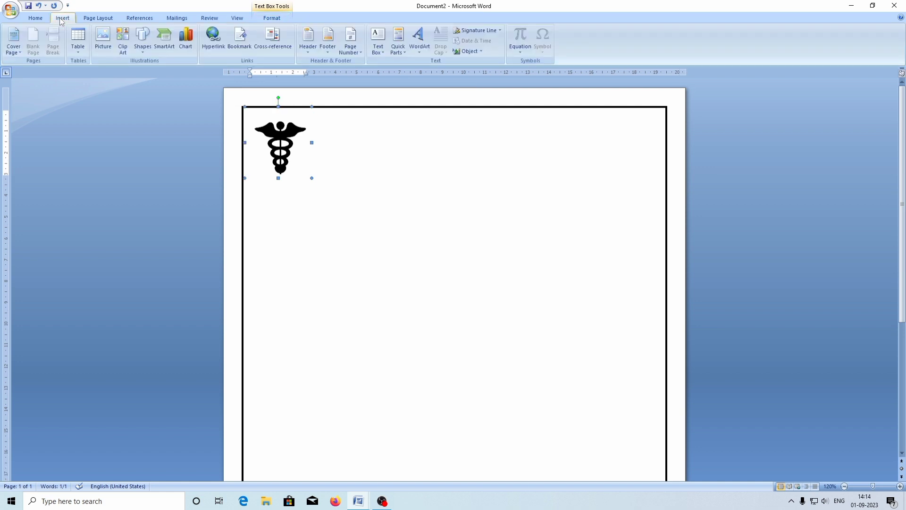
{"action": "left_click", "coordinate": [143, 41]}
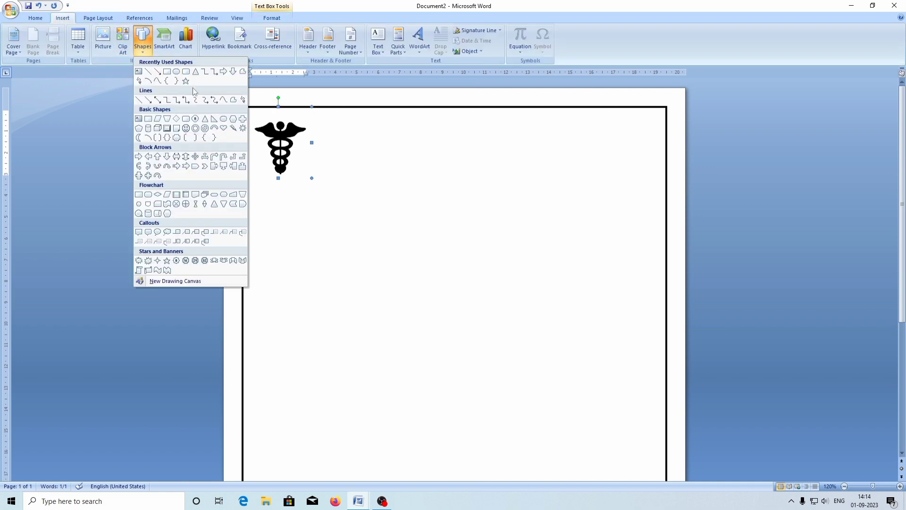
Draw a Donut shape over the caduceus and thin its ring.
{"action": "left_click", "coordinate": [195, 129]}
{"action": "left_click_drag", "start_coordinate": [249, 121], "coordinate": [329, 195]}
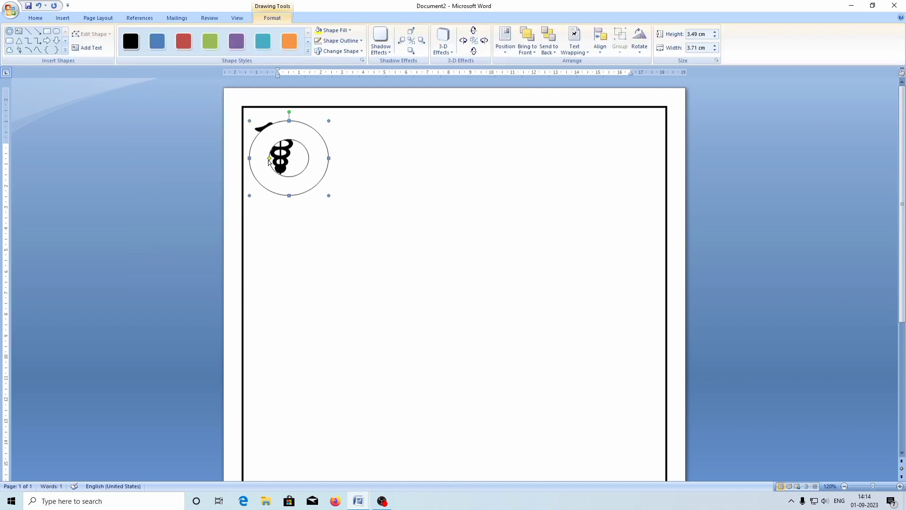
{"action": "left_click_drag", "start_coordinate": [270, 161], "coordinate": [258, 163]}
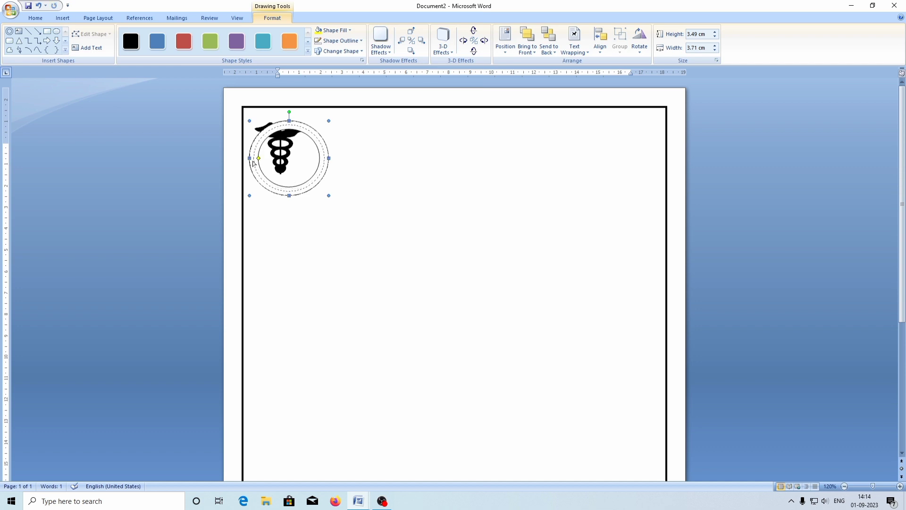
{"action": "left_click_drag", "start_coordinate": [258, 163], "coordinate": [254, 158]}
Nudge the ring into the top-left corner and narrow it to about 3.49 × 3.32 cm.
{"action": "key", "text": "Up"}
{"action": "key", "text": "Up"}
{"action": "key", "text": "Up"}
{"action": "key", "text": "Up"}
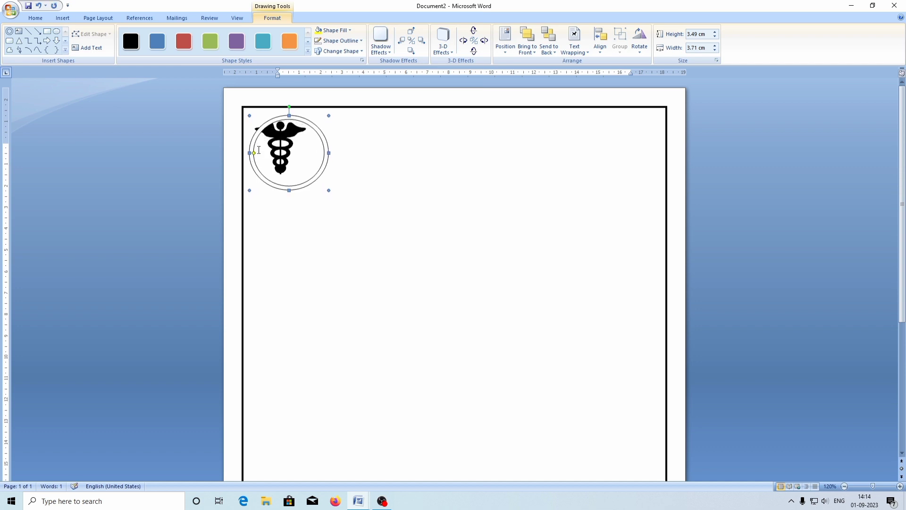
{"action": "key", "text": "Up"}
{"action": "key", "text": "Up"}
{"action": "key", "text": "Up"}
{"action": "key", "text": "Up"}
{"action": "key", "text": "Up"}
{"action": "key", "text": "Up"}
{"action": "key", "text": "Up"}
{"action": "key", "text": "Left"}
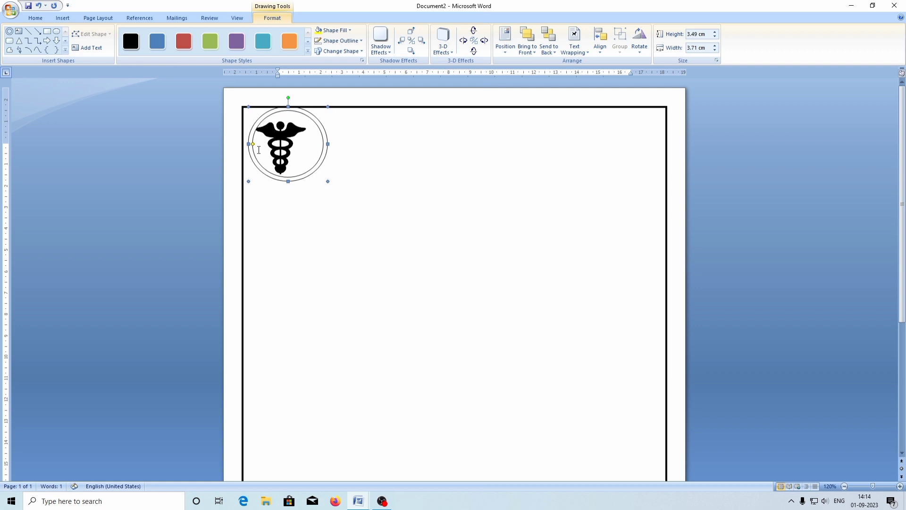
{"action": "key", "text": "Left"}
{"action": "key", "text": "Left"}
{"action": "key", "text": "Left"}
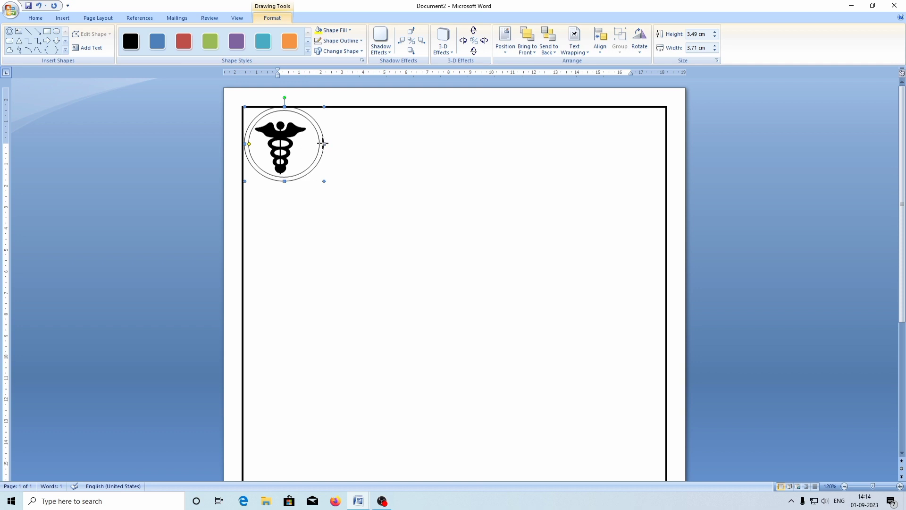
{"action": "left_click_drag", "start_coordinate": [324, 143], "coordinate": [315, 144]}
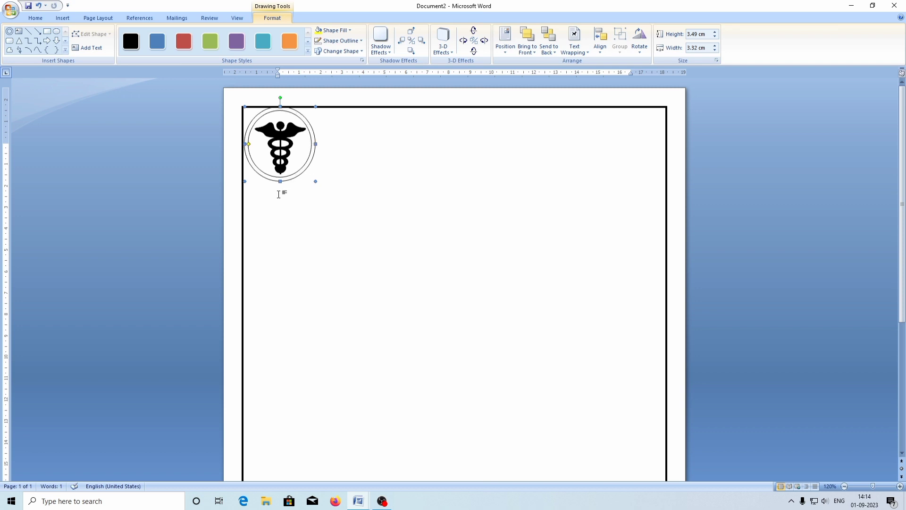
{"action": "key", "text": "Down"}
{"action": "key", "text": "Down"}
{"action": "key", "text": "Down"}
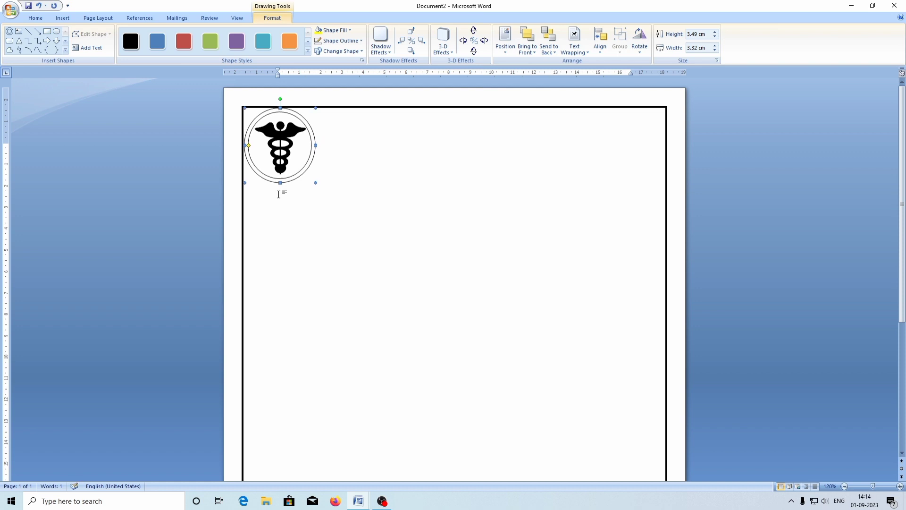
{"action": "key", "text": "Down"}
{"action": "key", "text": "Down"}
{"action": "key", "text": "ctrl+z"}
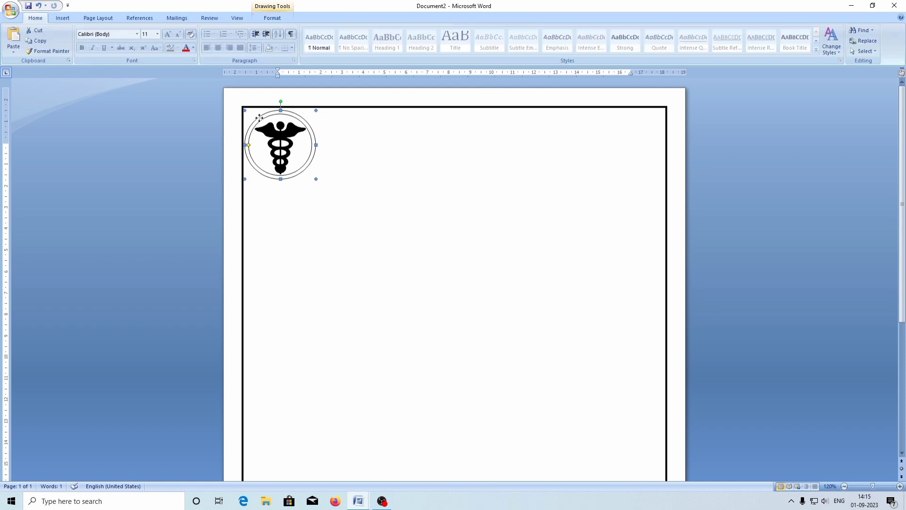
Fill the ring around the caduceus with green and give it a green outline.
{"action": "left_click", "coordinate": [273, 18]}
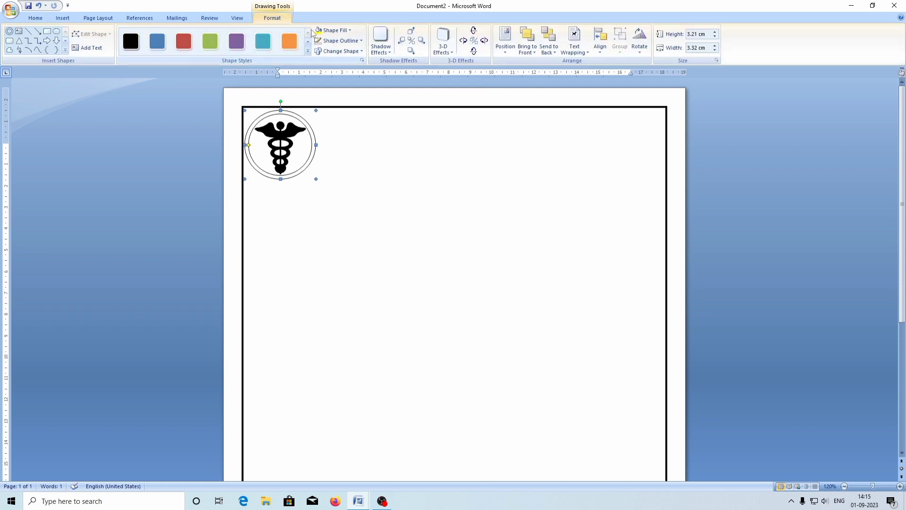
{"action": "left_click", "coordinate": [340, 32]}
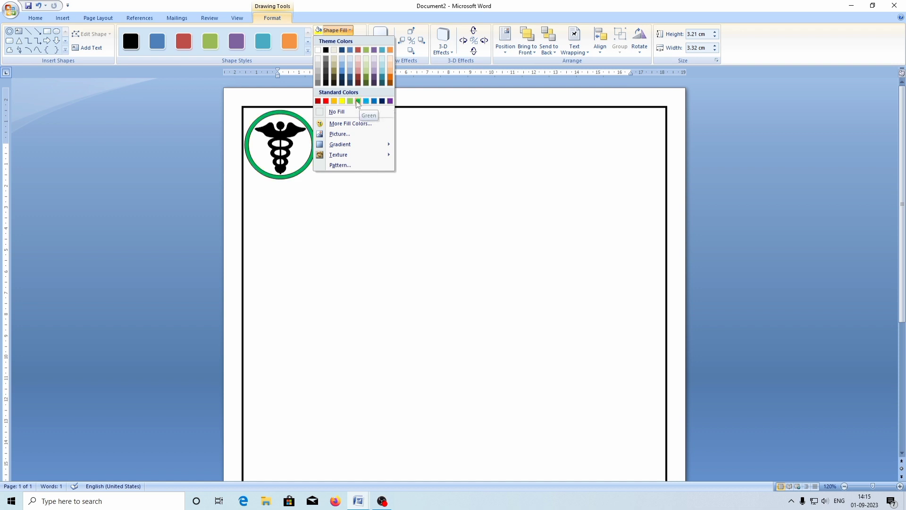
{"action": "left_click", "coordinate": [357, 101]}
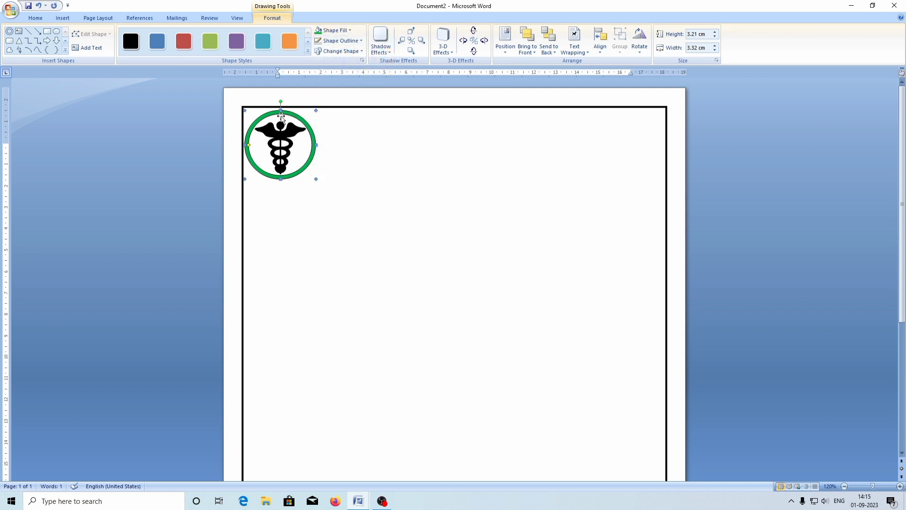
{"action": "left_click", "coordinate": [330, 43]}
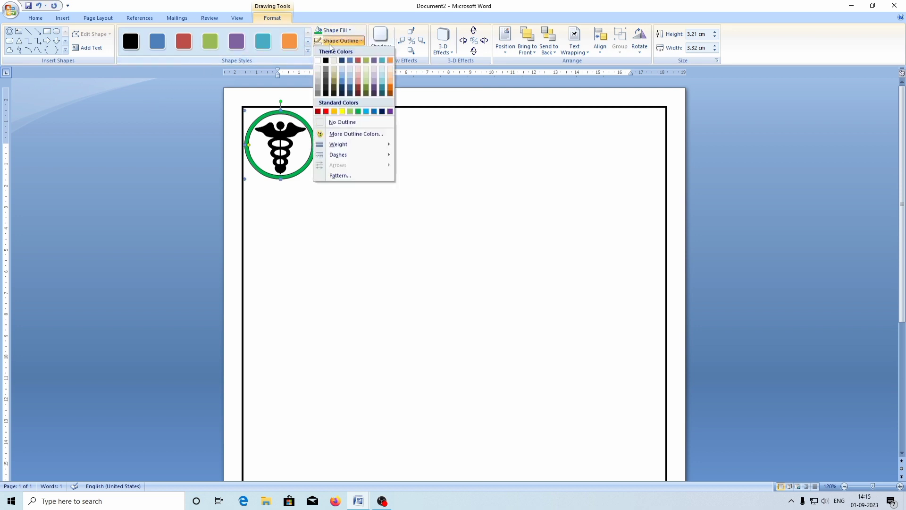
{"action": "left_click", "coordinate": [349, 112]}
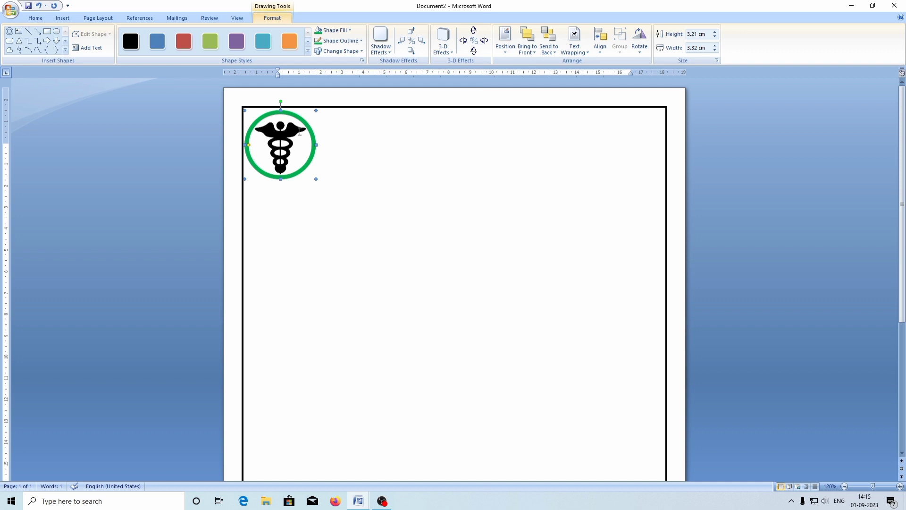
Paste a copy of the caduceus emblem and move it to the top-right corner.
{"action": "left_click", "coordinate": [297, 150]}
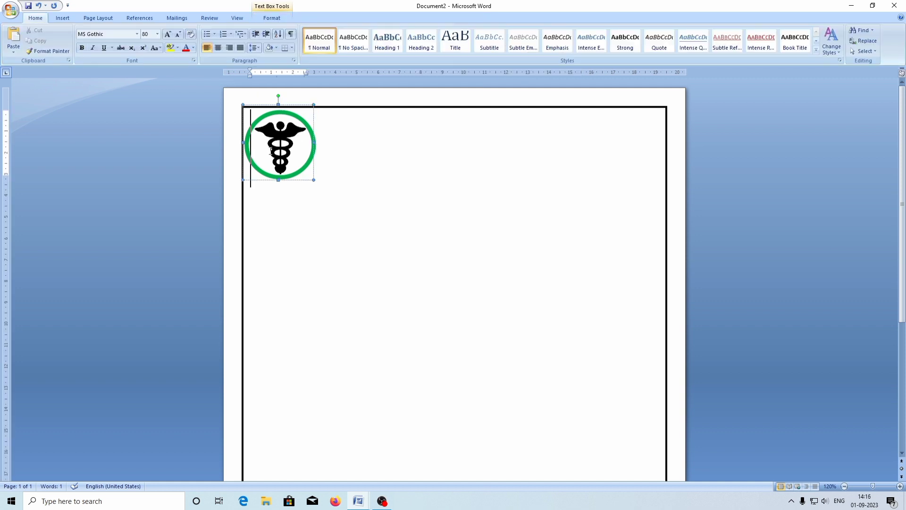
{"action": "key", "text": "Escape"}
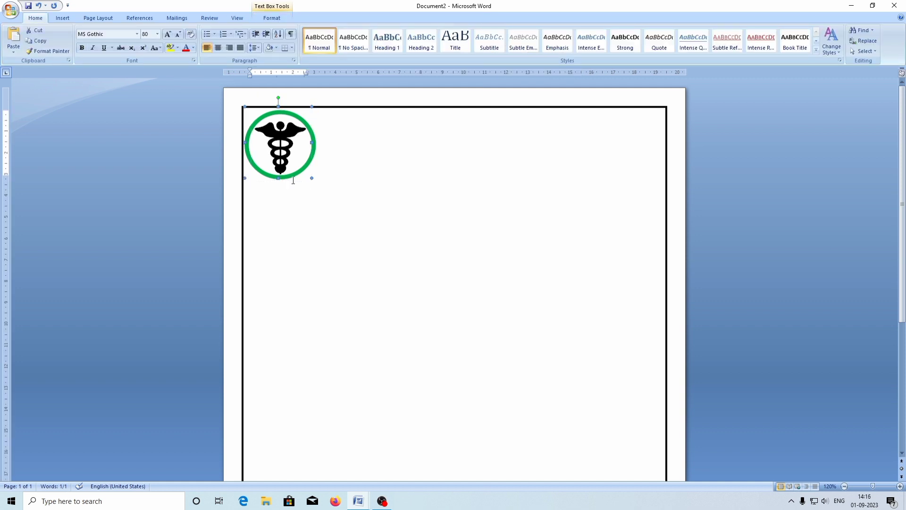
{"action": "key", "text": "ctrl+v"}
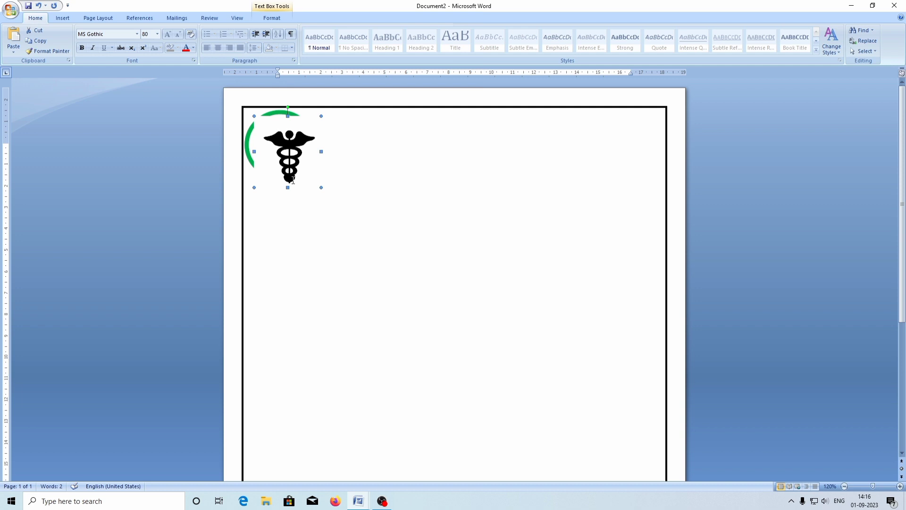
{"action": "left_click_drag", "start_coordinate": [292, 180], "coordinate": [621, 180]}
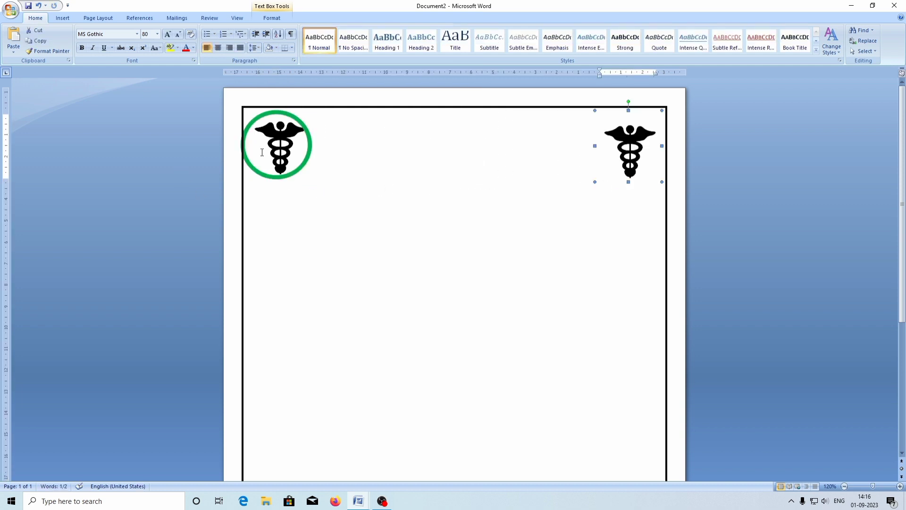
Copy the green ring onto the right-hand caduceus and align the two.
{"action": "left_click", "coordinate": [268, 175]}
{"action": "key", "text": "ctrl+c"}
{"action": "key", "text": "ctrl+v"}
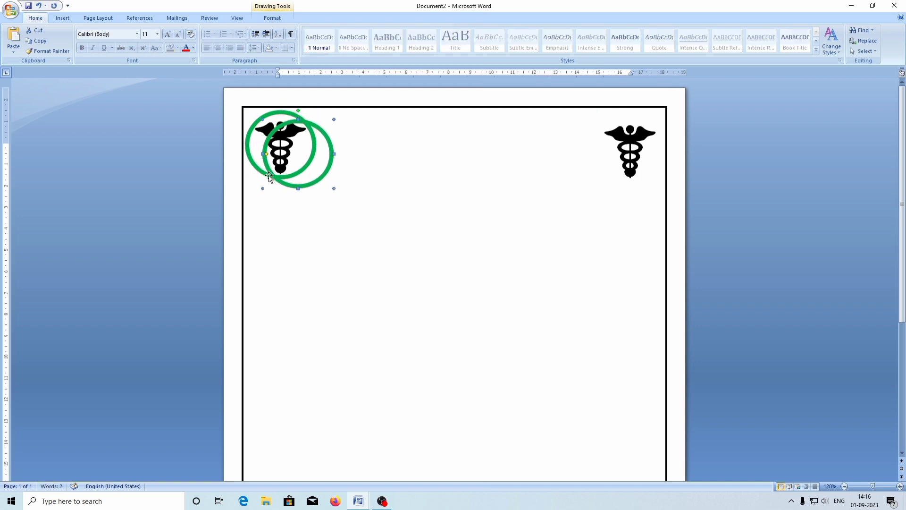
{"action": "left_click_drag", "start_coordinate": [269, 175], "coordinate": [625, 181]}
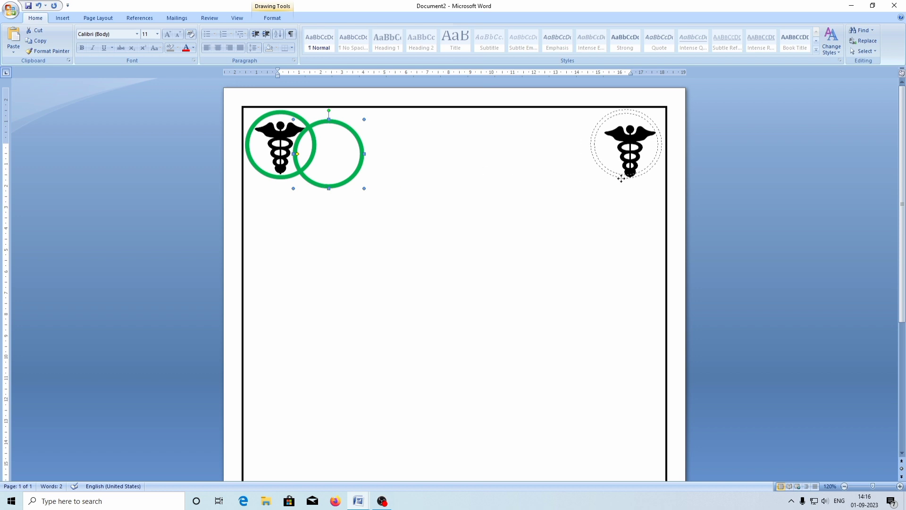
{"action": "key", "text": "Up"}
{"action": "key", "text": "Up"}
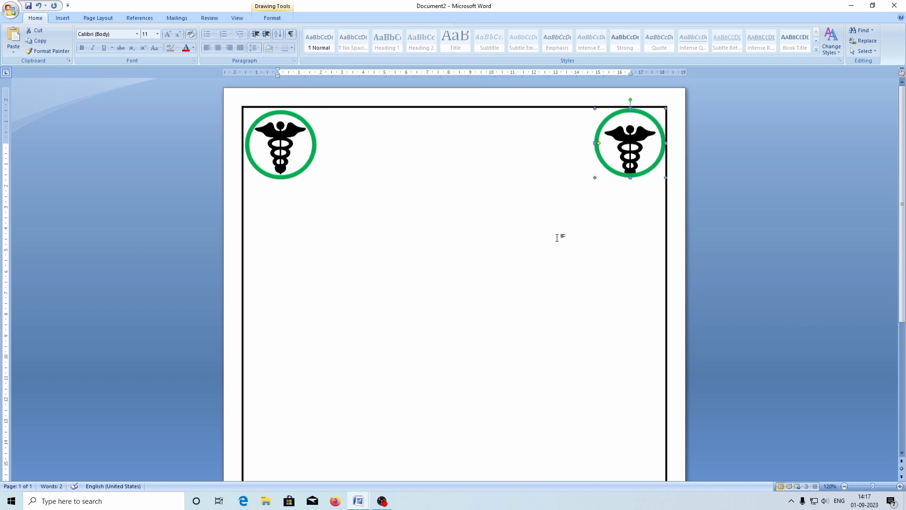
{"action": "key", "text": "Up"}
{"action": "key", "text": "Up"}
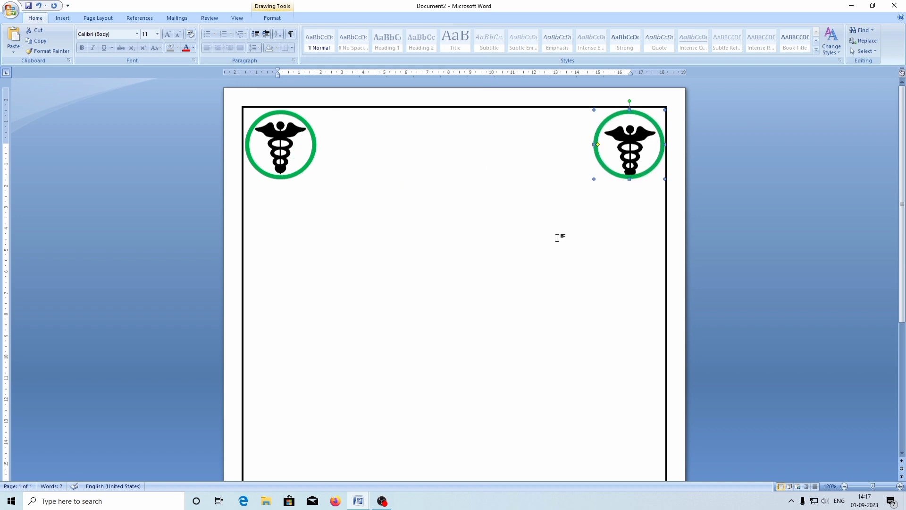
{"action": "left_click", "coordinate": [628, 147]}
{"action": "left_click", "coordinate": [602, 184]}
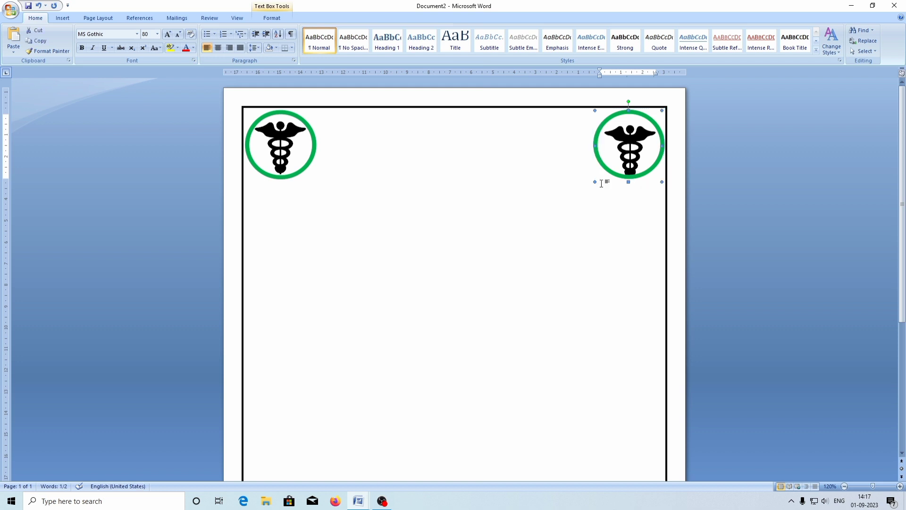
{"action": "key", "text": "Left"}
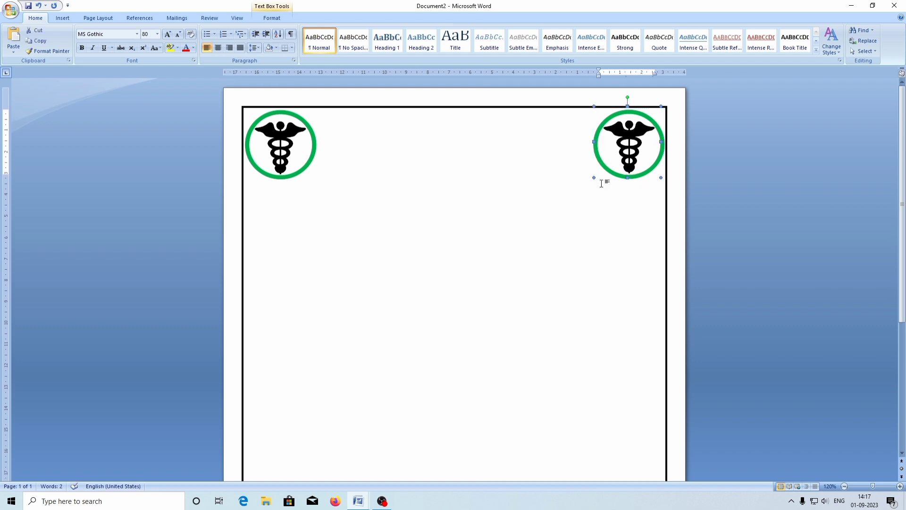
{"action": "left_click", "coordinate": [580, 213]}
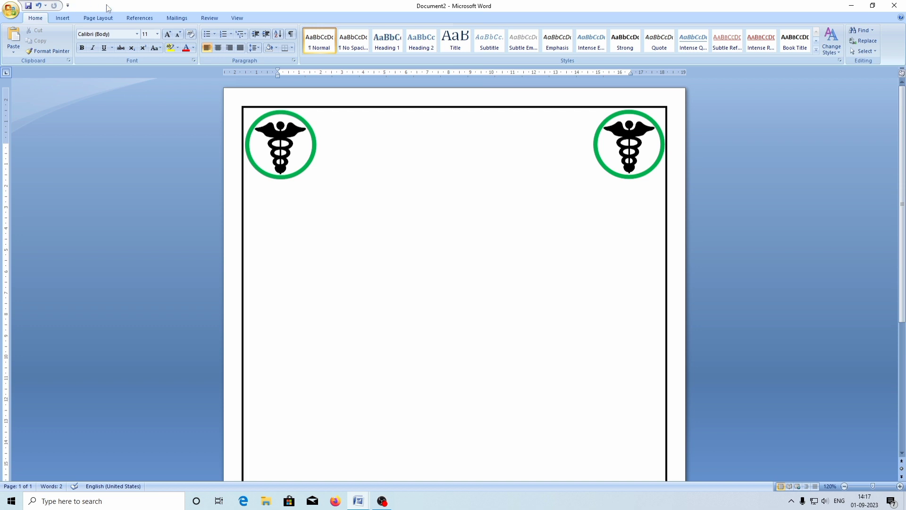
Draw a horizontal scroll banner below the left emblem, then delete it.
{"action": "left_click", "coordinate": [63, 17]}
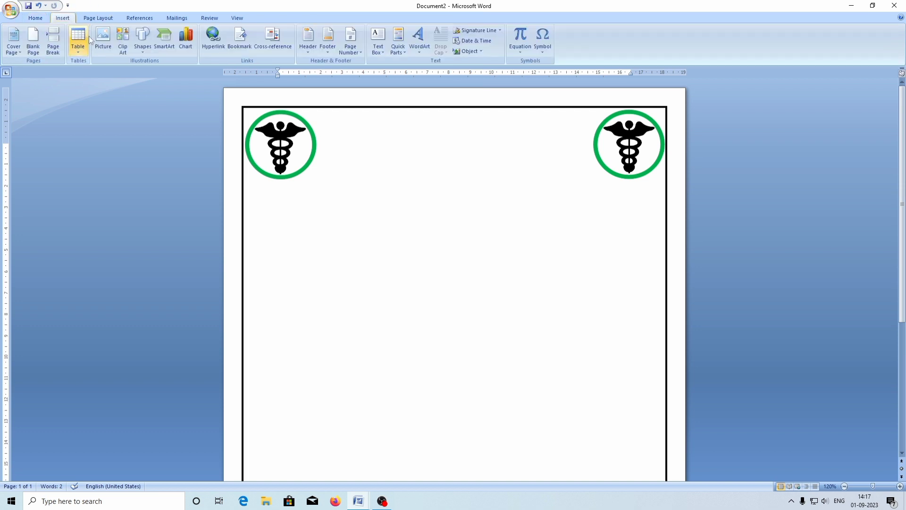
{"action": "left_click", "coordinate": [142, 41]}
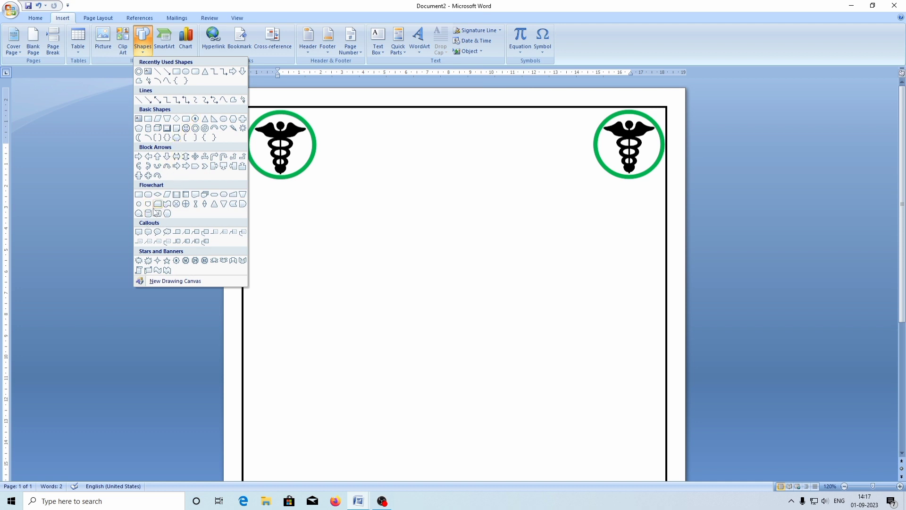
{"action": "left_click", "coordinate": [148, 271]}
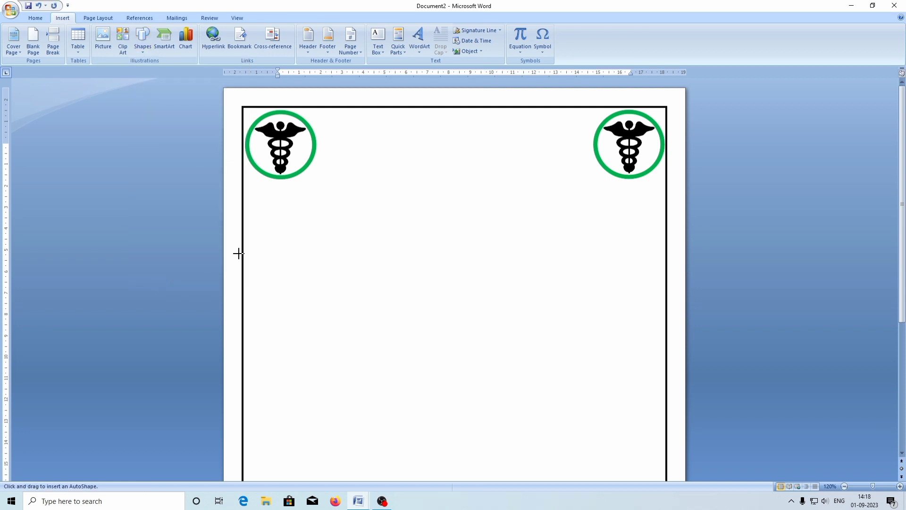
{"action": "left_click_drag", "start_coordinate": [259, 183], "coordinate": [298, 202]}
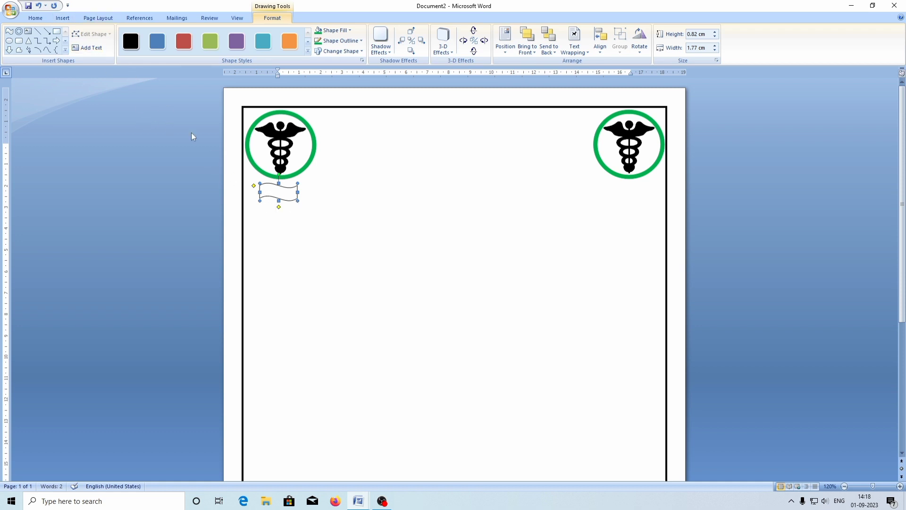
{"action": "right_click", "coordinate": [291, 192]}
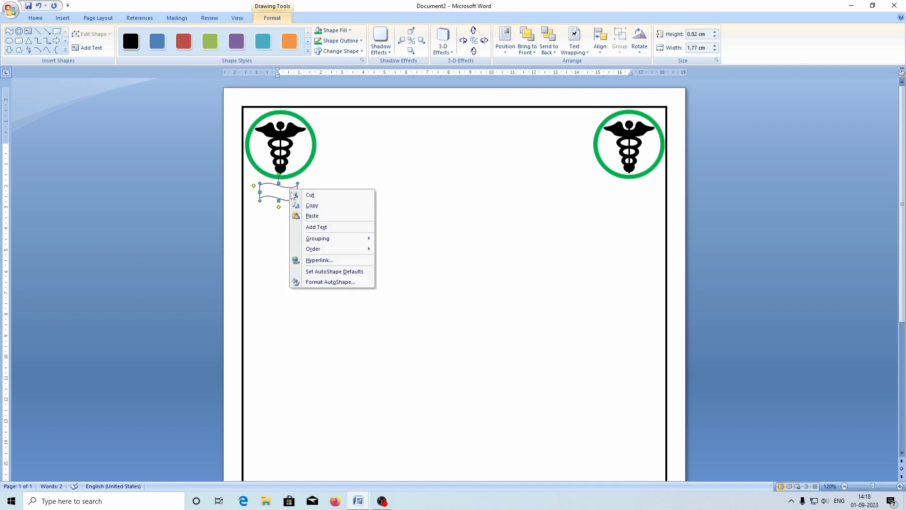
{"action": "left_click", "coordinate": [311, 195]}
Redraw the banner shape just below the left logo and nudge it into place.
{"action": "left_click", "coordinate": [61, 22]}
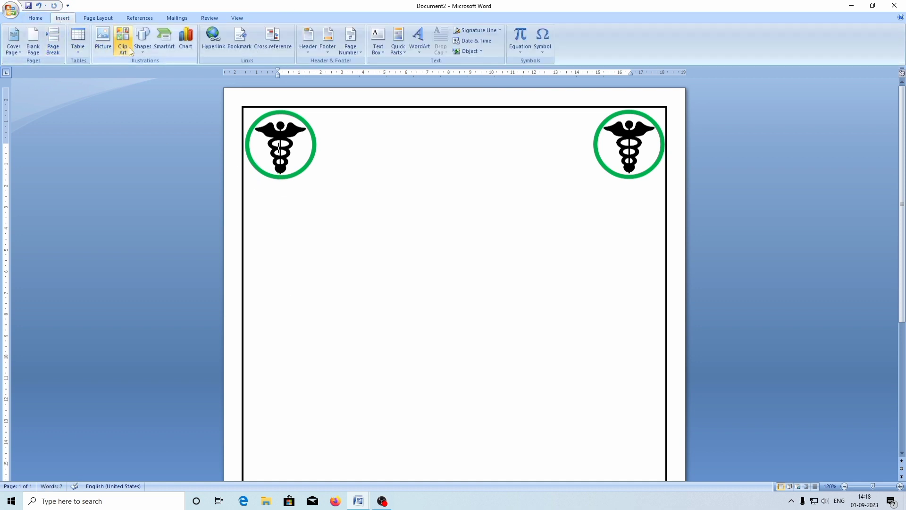
{"action": "left_click", "coordinate": [143, 43]}
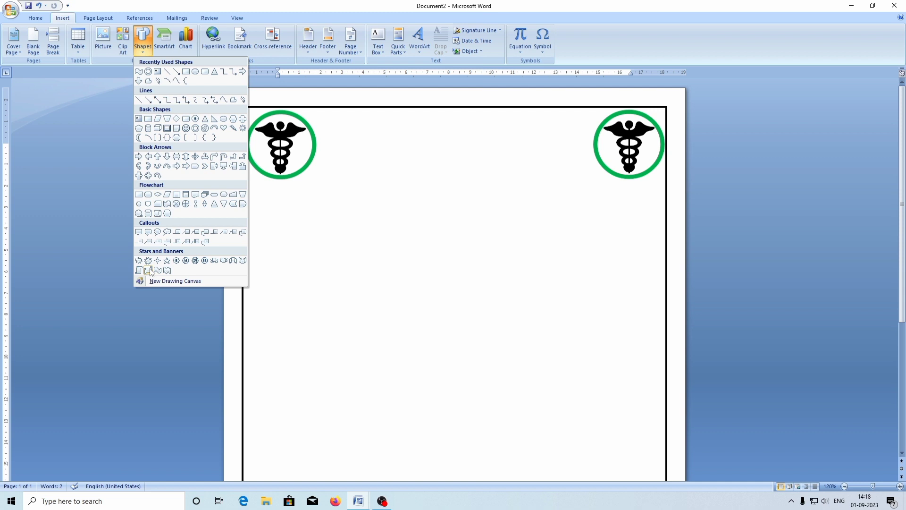
{"action": "left_click", "coordinate": [148, 270]}
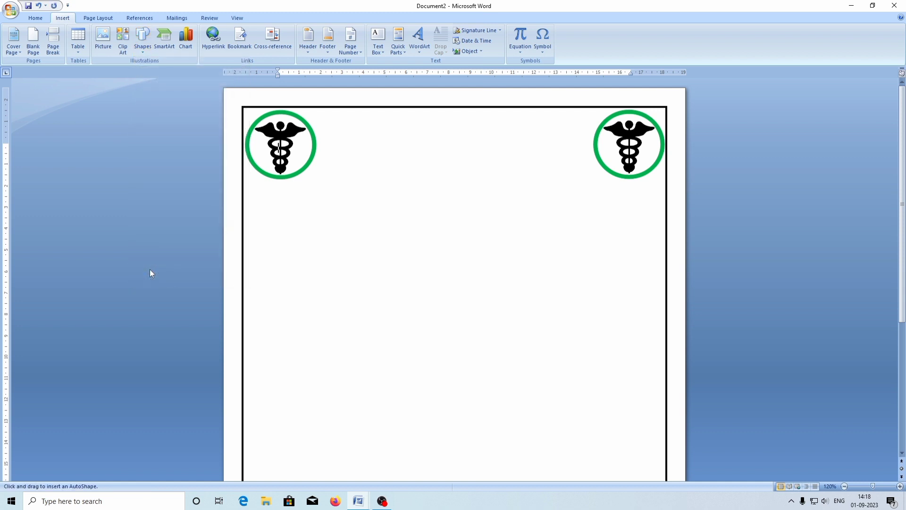
{"action": "left_click_drag", "start_coordinate": [250, 190], "coordinate": [313, 216]}
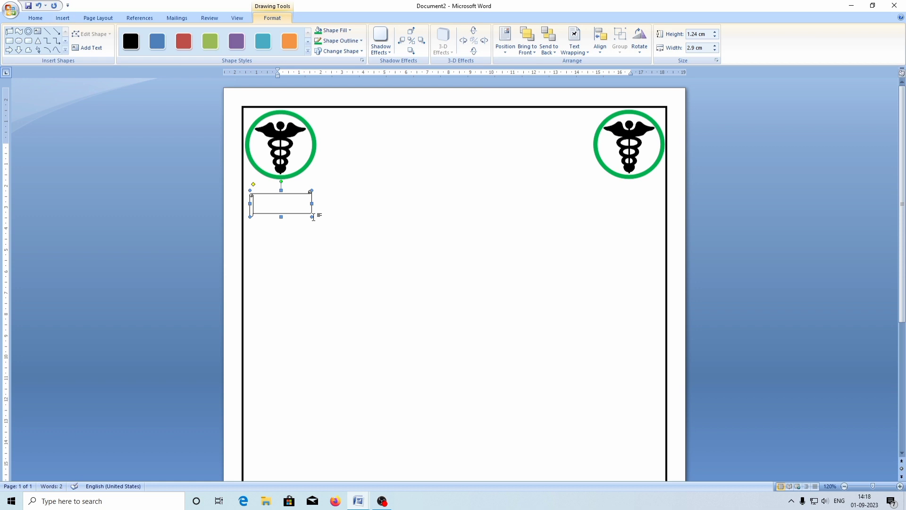
{"action": "key", "text": "Up"}
{"action": "key", "text": "Up"}
{"action": "key", "text": "Up"}
{"action": "key", "text": "ctrl+Up"}
{"action": "key", "text": "ctrl+Left"}
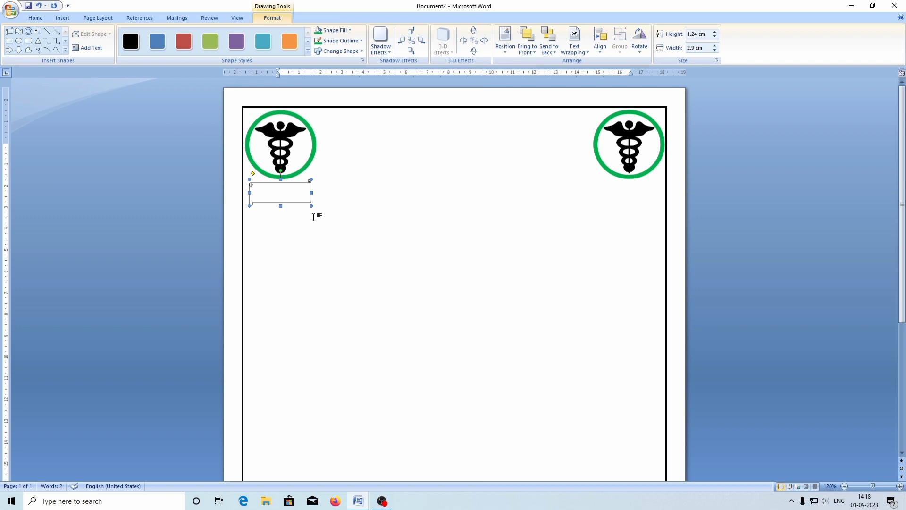
{"action": "key", "text": "ctrl+Up"}
{"action": "key", "text": "ctrl+Up"}
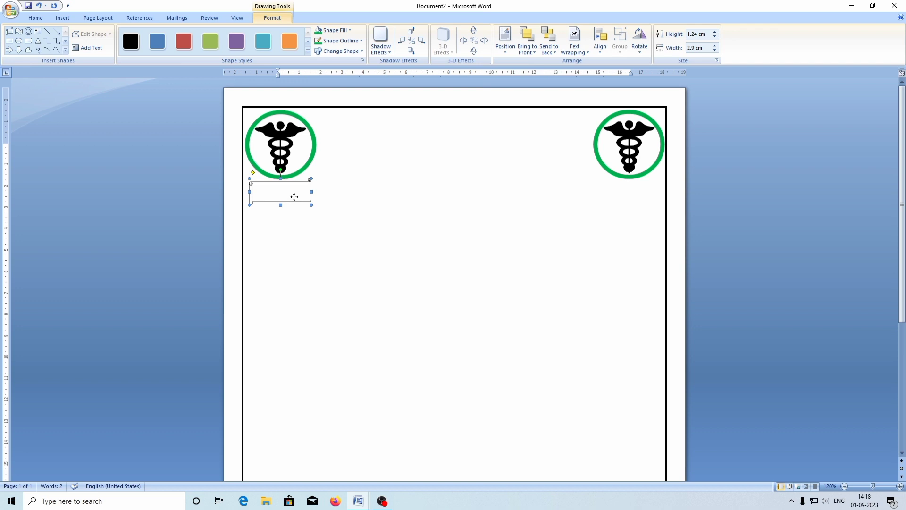
Fill the 1.24 × 2.9 cm banner under the left logo green with a green outline.
{"action": "left_click", "coordinate": [318, 30]}
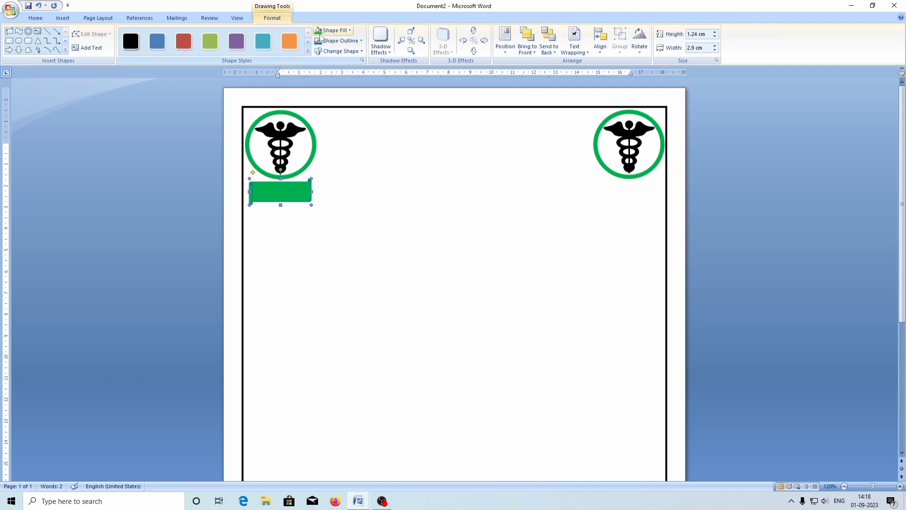
{"action": "left_click", "coordinate": [333, 31]}
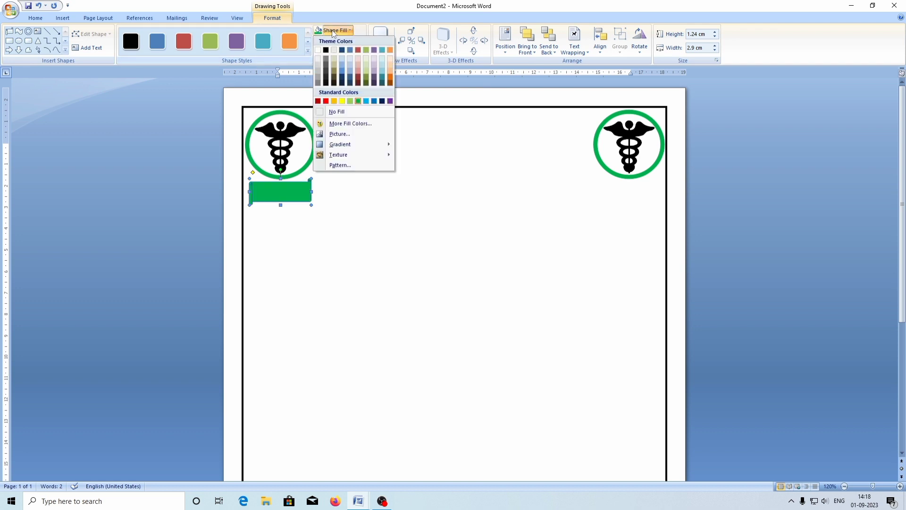
{"action": "left_click", "coordinate": [359, 102]}
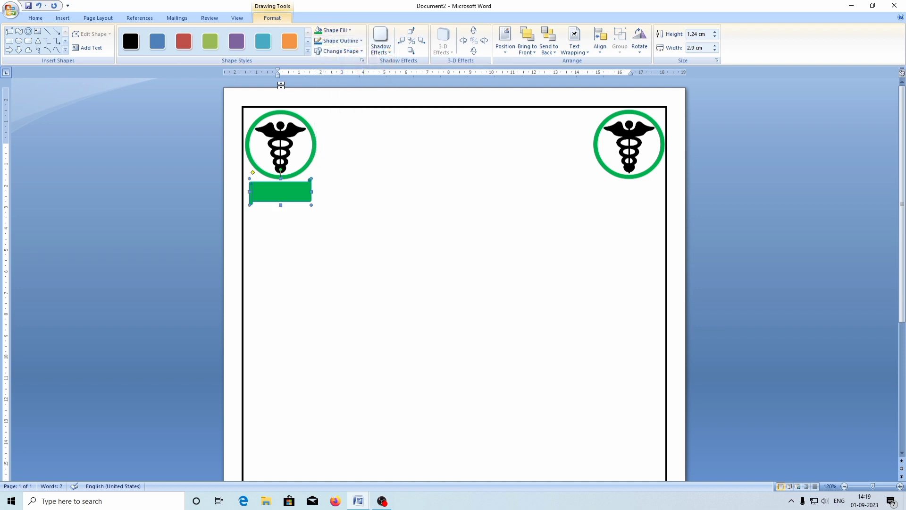
{"action": "left_click", "coordinate": [340, 43]}
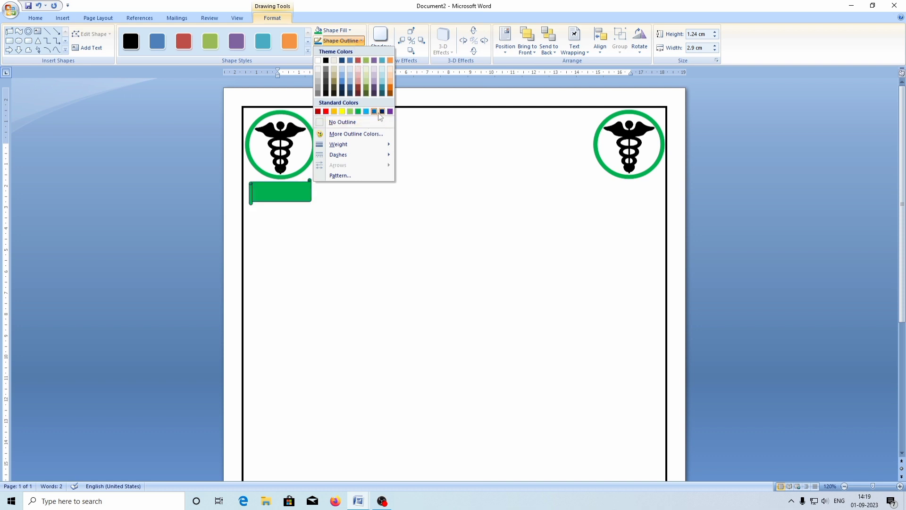
{"action": "left_click", "coordinate": [358, 112]}
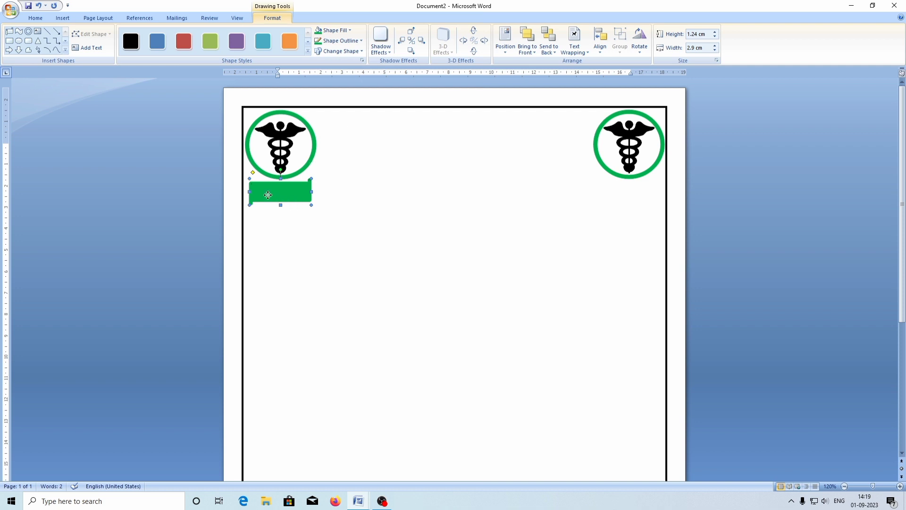
Add the text 2023 inside the green banner.
{"action": "right_click", "coordinate": [267, 195]}
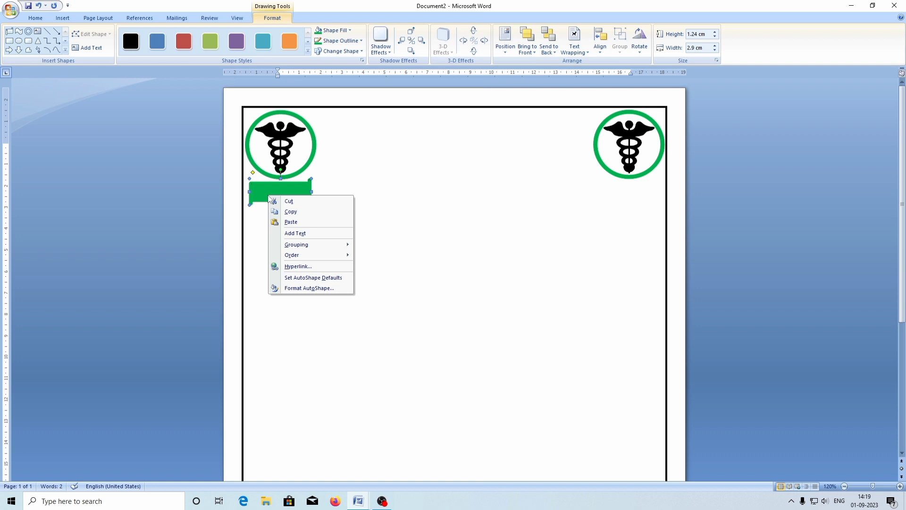
{"action": "left_click", "coordinate": [304, 234]}
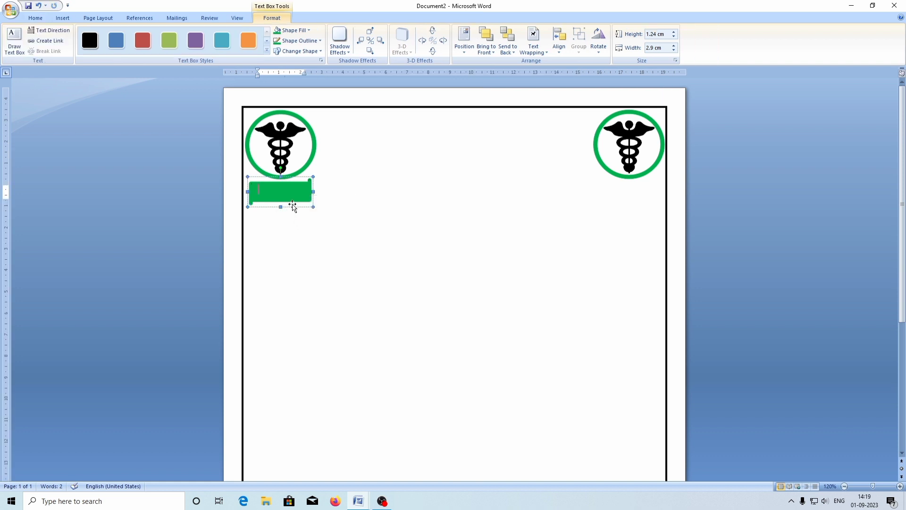
{"action": "type", "text": "2"}
{"action": "type", "text": "0"}
{"action": "type", "text": "23"}
{"action": "left_click_drag", "start_coordinate": [256, 190], "coordinate": [281, 189]}
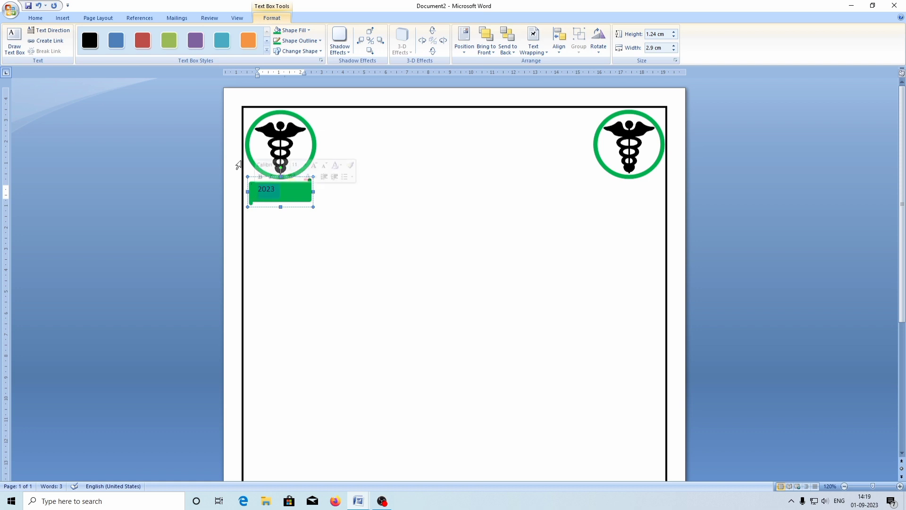
Set the 2023 banner text to size 20.
{"action": "left_click", "coordinate": [35, 18]}
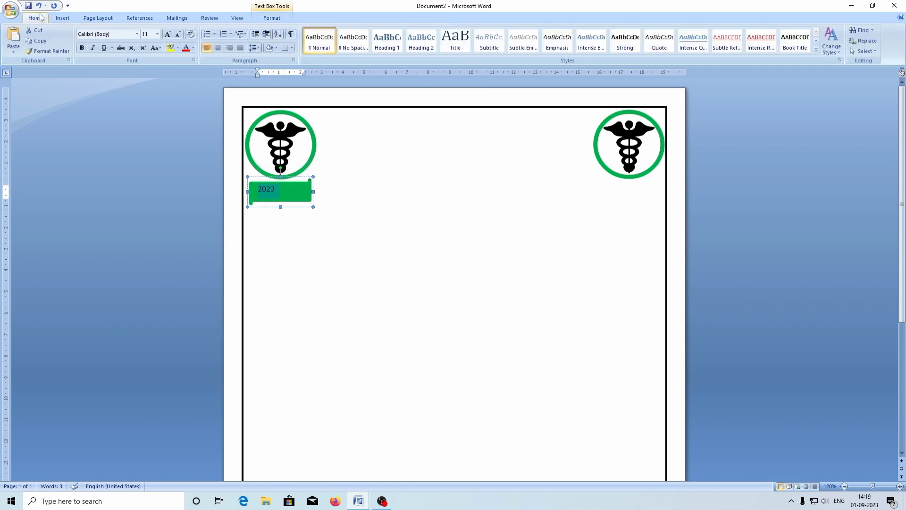
{"action": "left_click", "coordinate": [165, 36]}
{"action": "left_click", "coordinate": [167, 35]}
{"action": "left_click", "coordinate": [167, 35]}
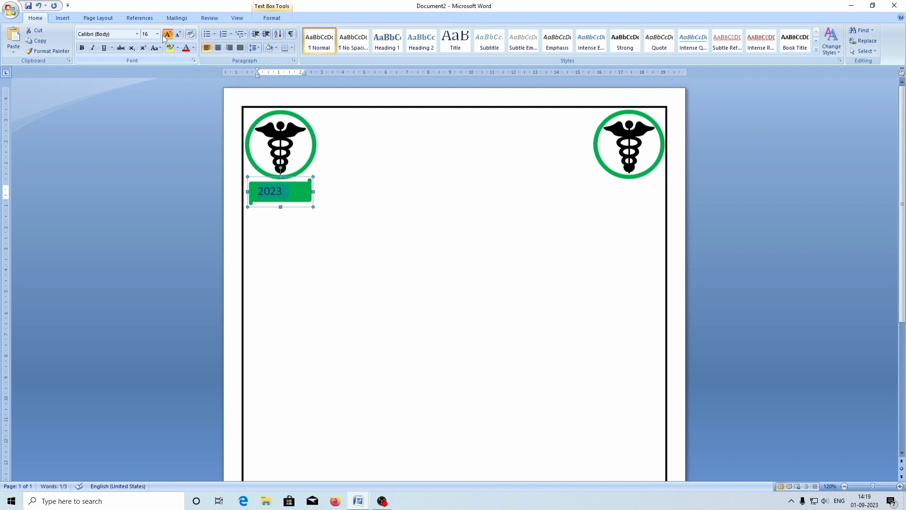
{"action": "left_click", "coordinate": [168, 34]}
{"action": "left_click", "coordinate": [168, 34]}
{"action": "left_click", "coordinate": [168, 35]}
{"action": "left_click", "coordinate": [184, 36]}
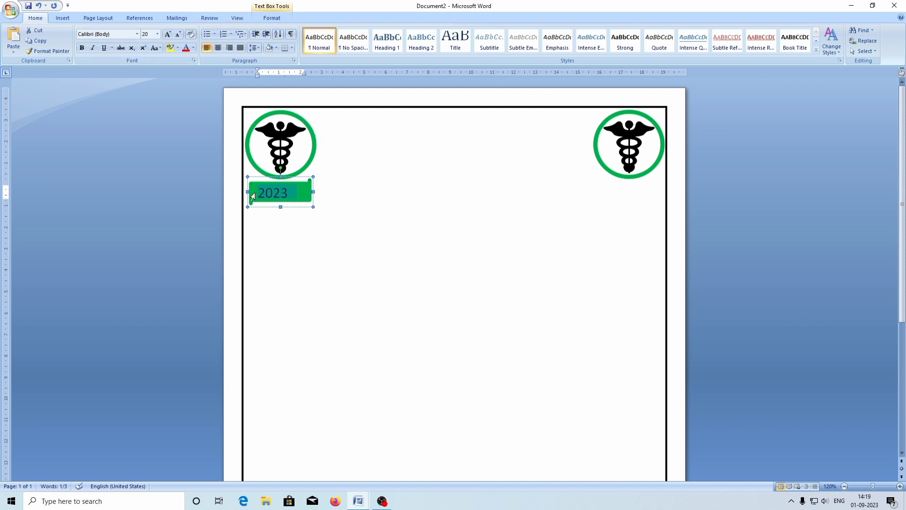
{"action": "left_click", "coordinate": [259, 193]}
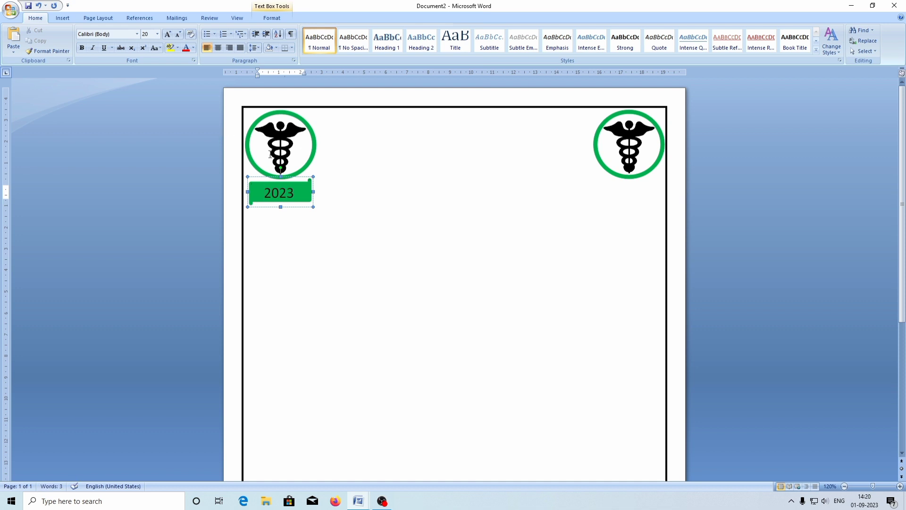
Make the 2023 text white.
{"action": "triple_click", "coordinate": [254, 198]}
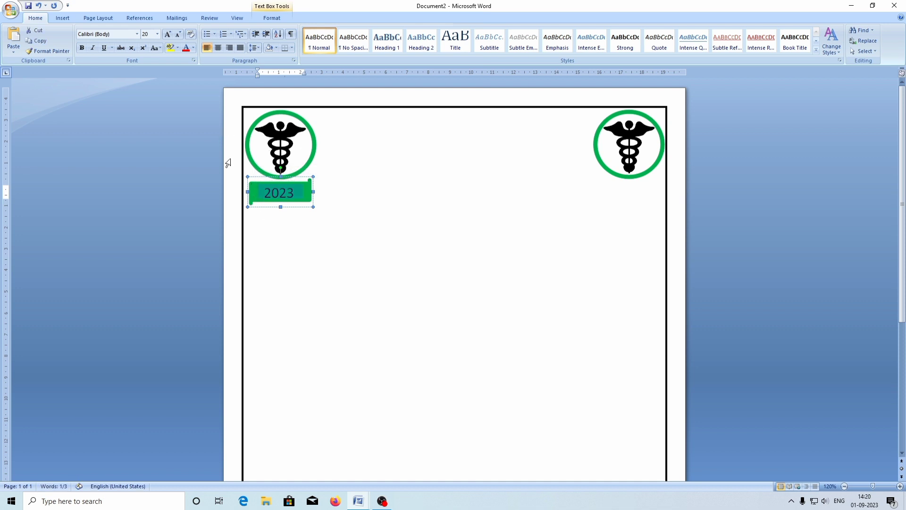
{"action": "left_click", "coordinate": [194, 47]}
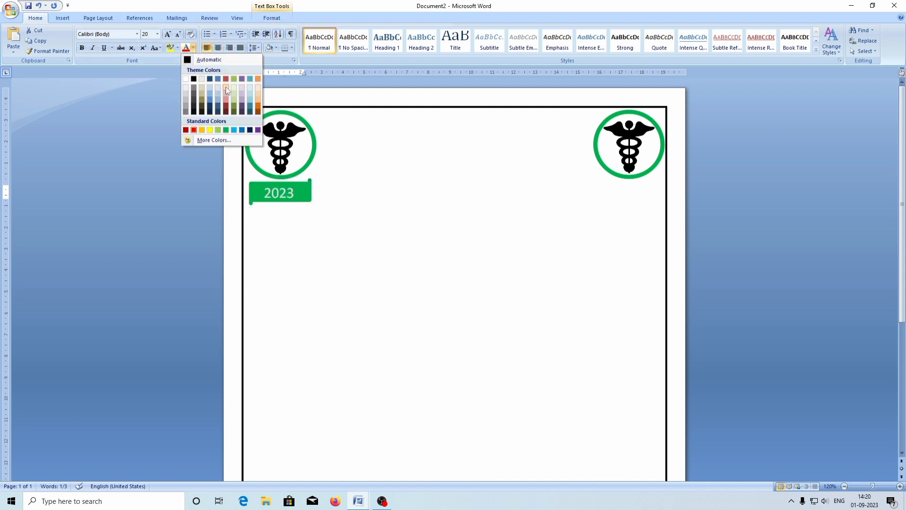
{"action": "left_click", "coordinate": [186, 79]}
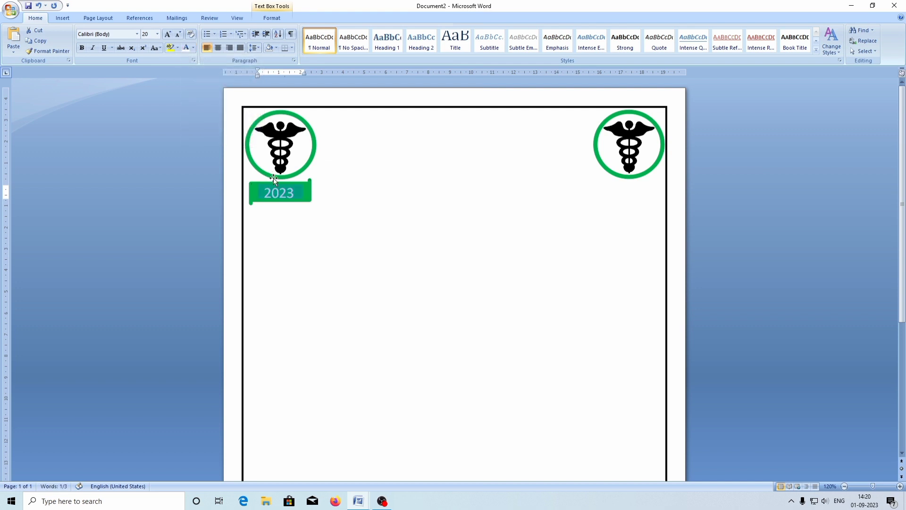
{"action": "left_click", "coordinate": [310, 215]}
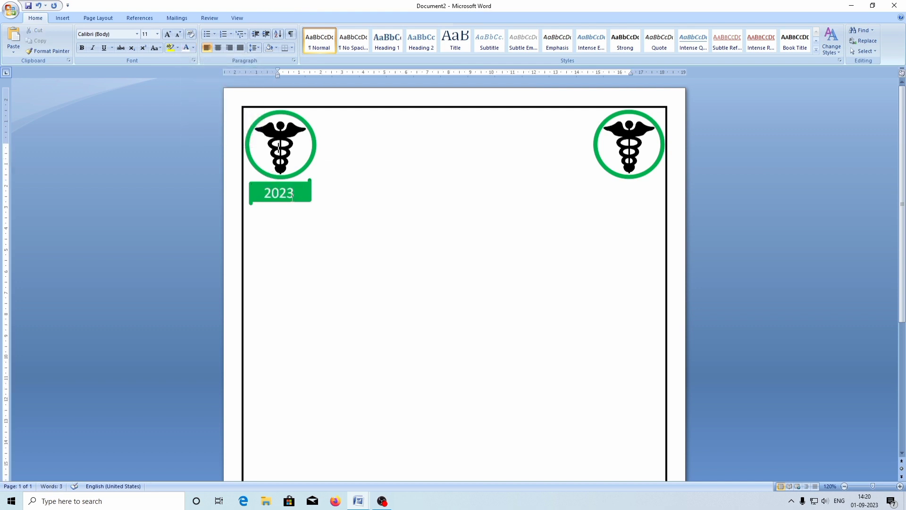
Duplicate the green 2023 banner and move the copy under the right logo.
{"action": "left_click", "coordinate": [250, 190]}
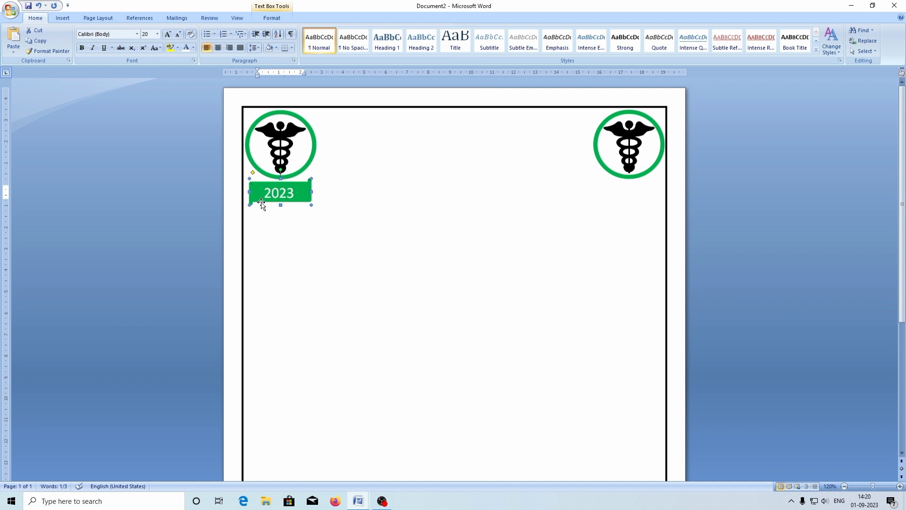
{"action": "key", "text": "ctrl+d"}
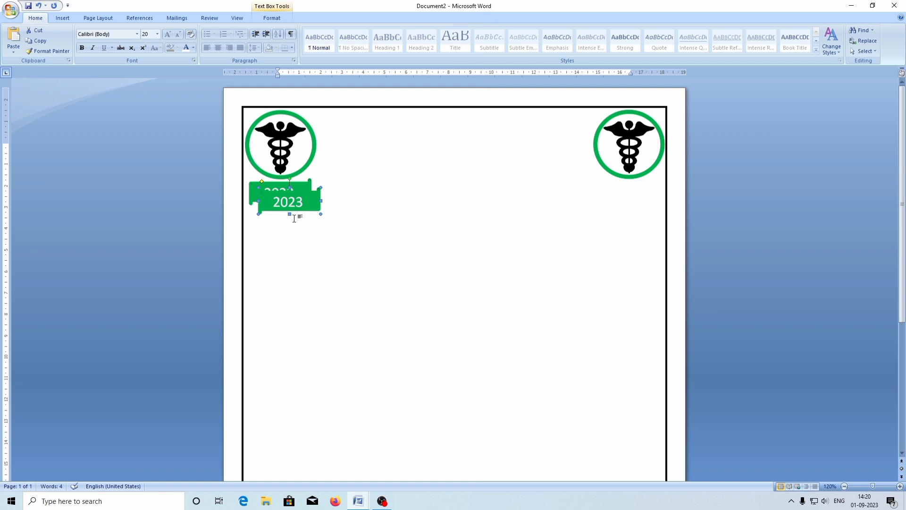
{"action": "left_click_drag", "start_coordinate": [296, 217], "coordinate": [635, 206]}
Type the centred heading 'G B S HIGH MADRASAH' between the two emblems.
{"action": "left_click", "coordinate": [461, 318]}
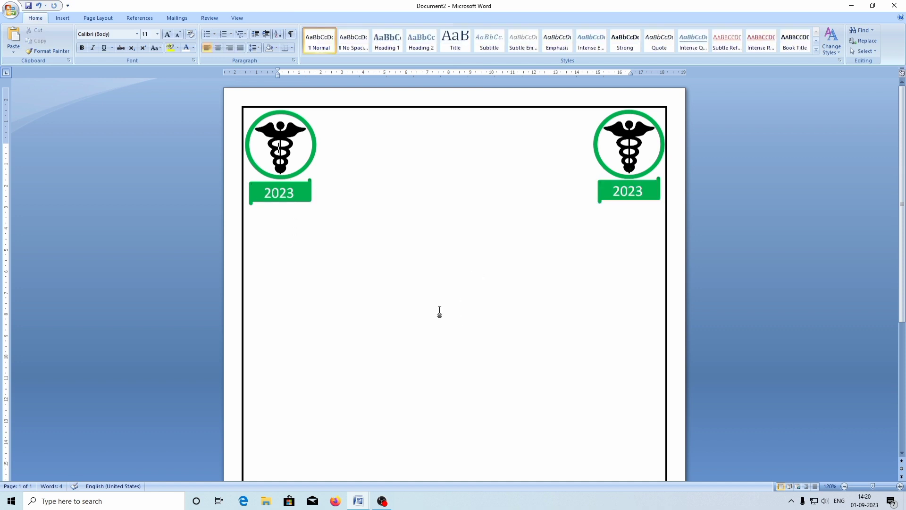
{"action": "left_click", "coordinate": [273, 193]}
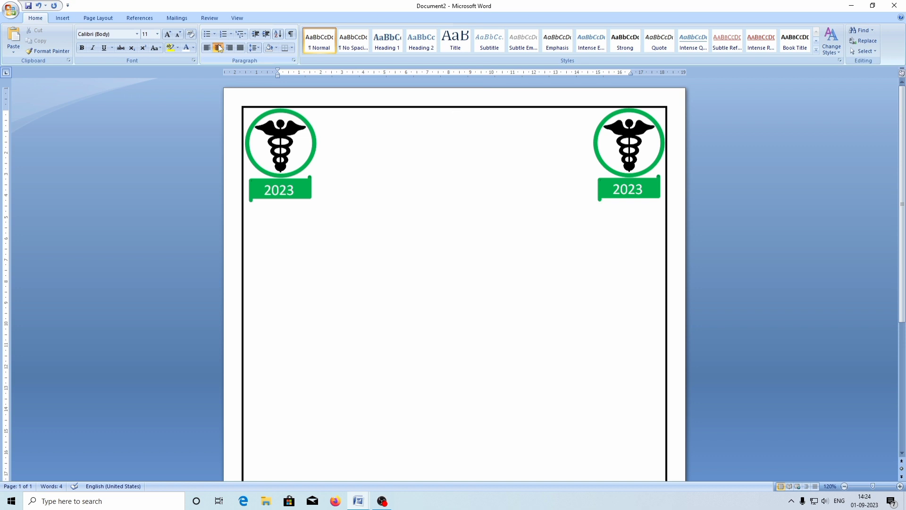
{"action": "type", "text": "G"}
{"action": "type", "text": " B S"}
{"action": "type", "text": " HIGH M"}
{"action": "type", "text": "ADRASA"}
{"action": "type", "text": "H"}
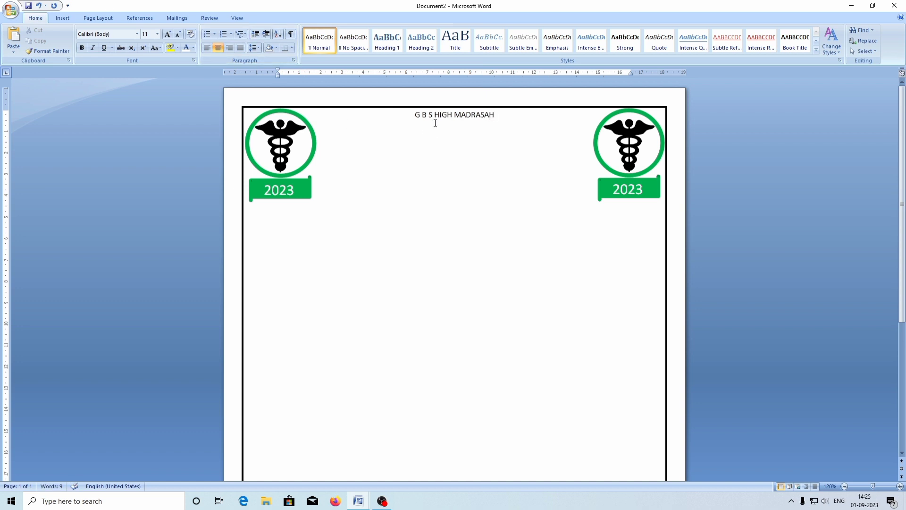
Enlarge the G B S HIGH MADRASAH heading and set it in Arial Black.
{"action": "left_click_drag", "start_coordinate": [414, 115], "coordinate": [483, 126]}
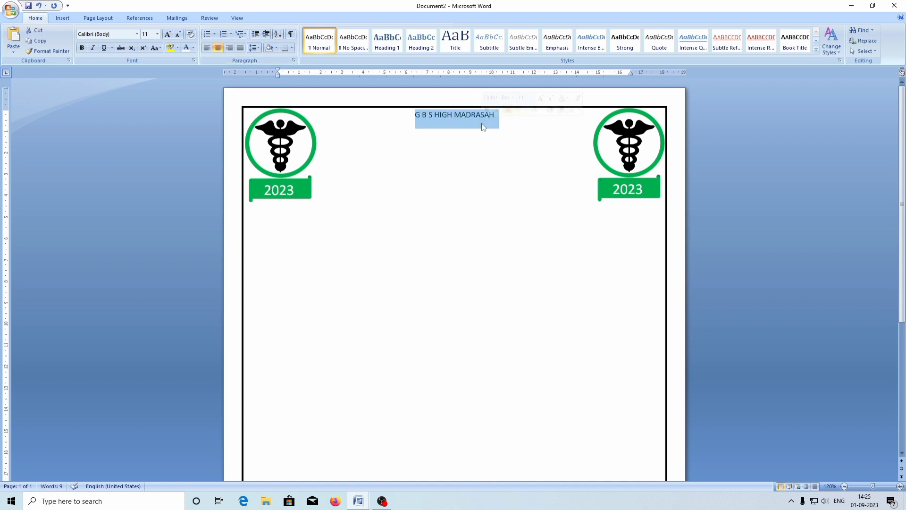
{"action": "left_click", "coordinate": [158, 34]}
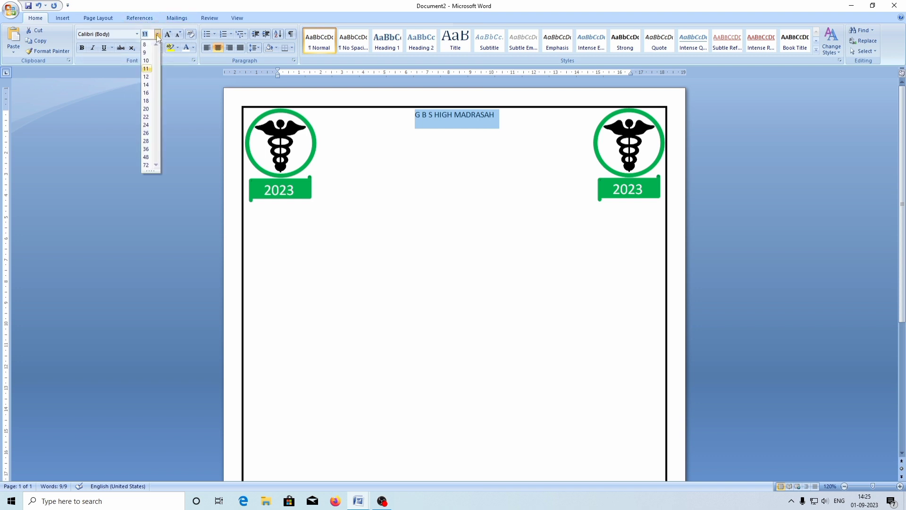
{"action": "left_click", "coordinate": [146, 133]}
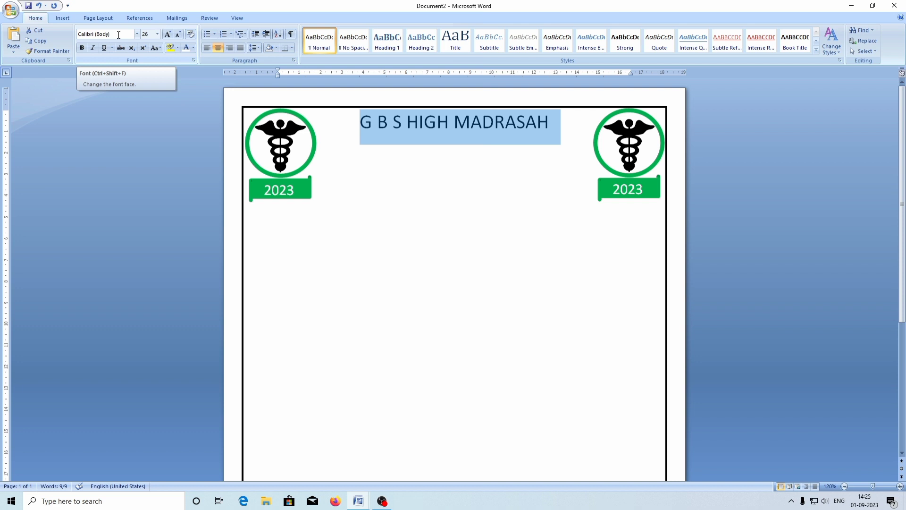
{"action": "left_click", "coordinate": [137, 35]}
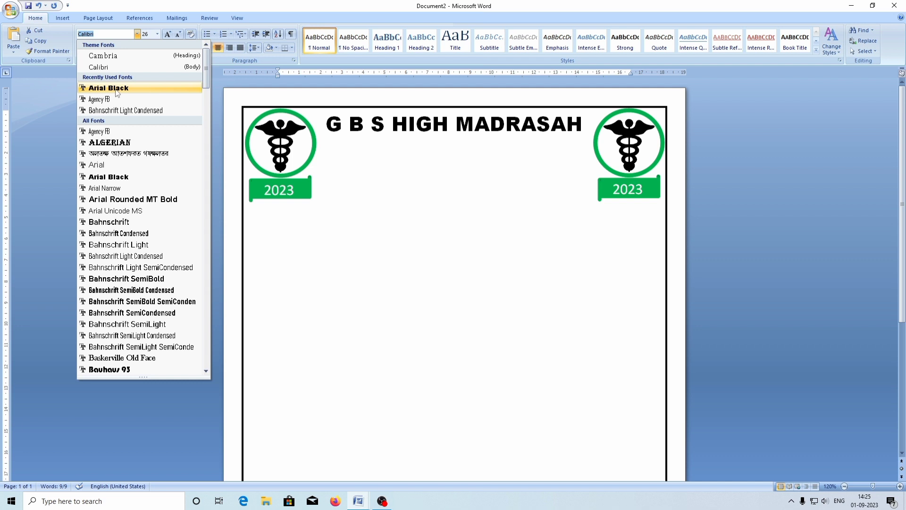
{"action": "left_click", "coordinate": [131, 89]}
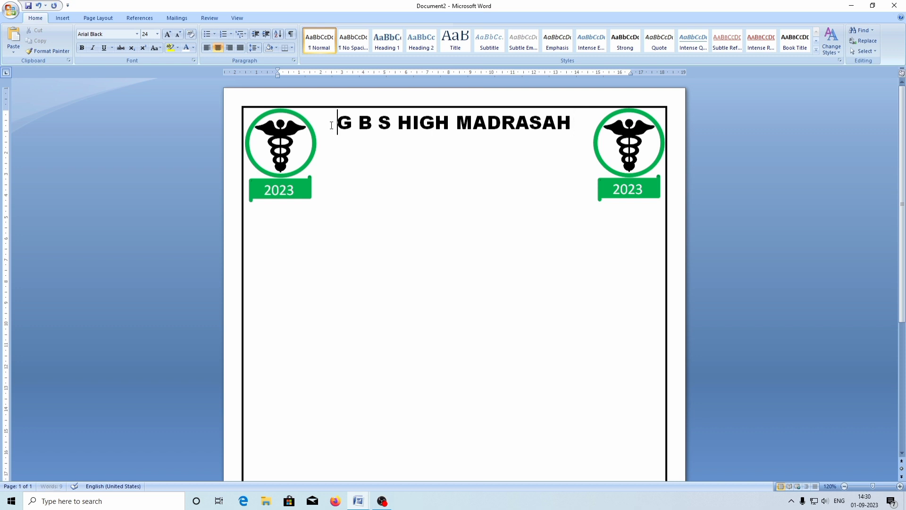
Remove the space after the heading paragraph and set its line spacing to 1.0.
{"action": "left_click_drag", "start_coordinate": [334, 122], "coordinate": [490, 134]}
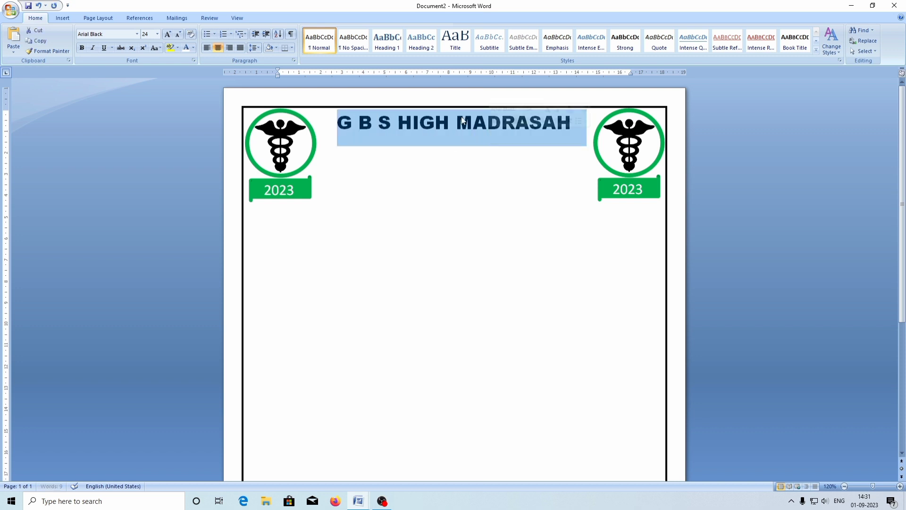
{"action": "left_click", "coordinate": [252, 49]}
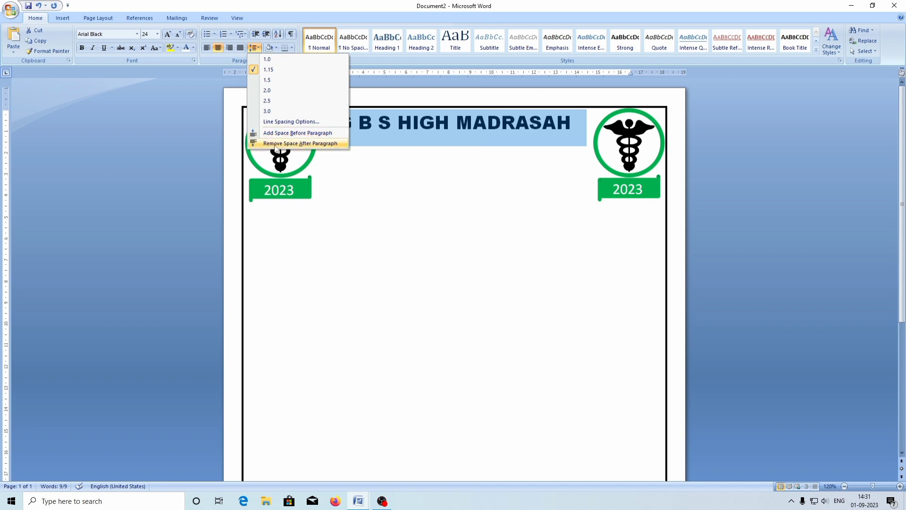
{"action": "left_click", "coordinate": [275, 147]}
{"action": "left_click", "coordinate": [253, 47]}
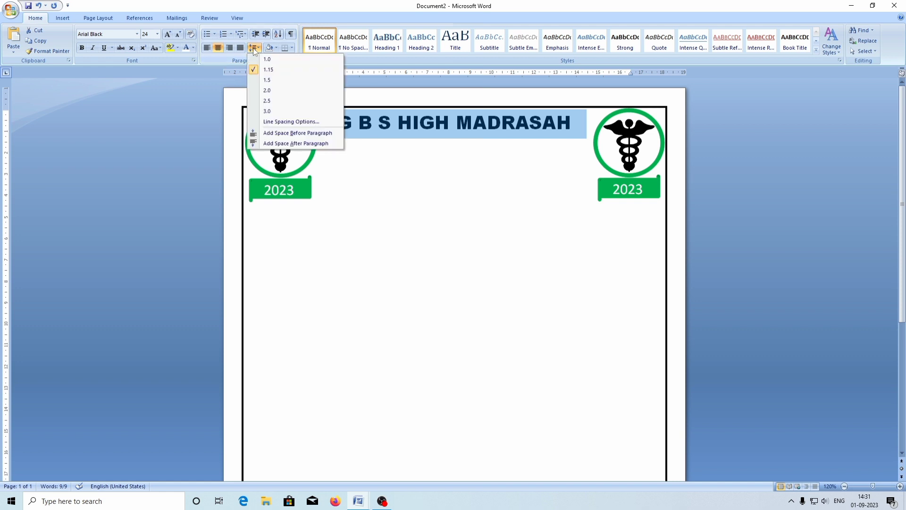
{"action": "left_click", "coordinate": [262, 61]}
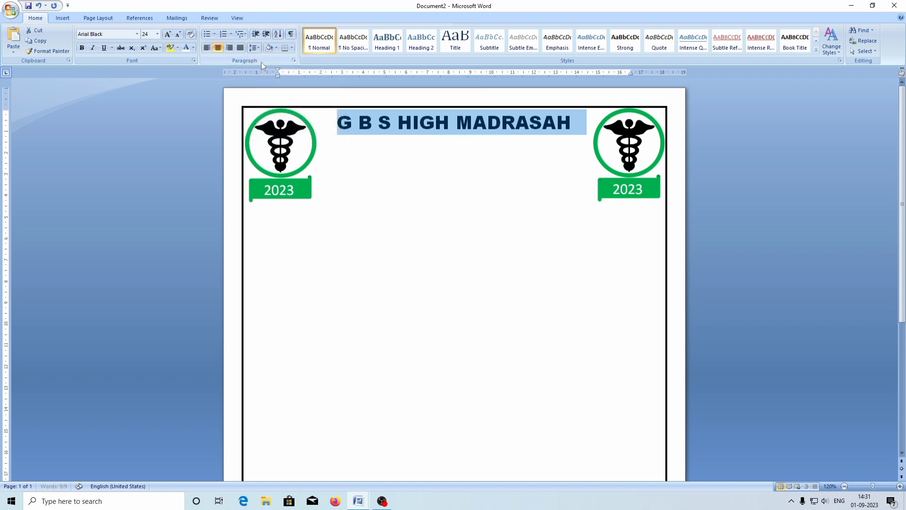
{"action": "left_click", "coordinate": [254, 47]}
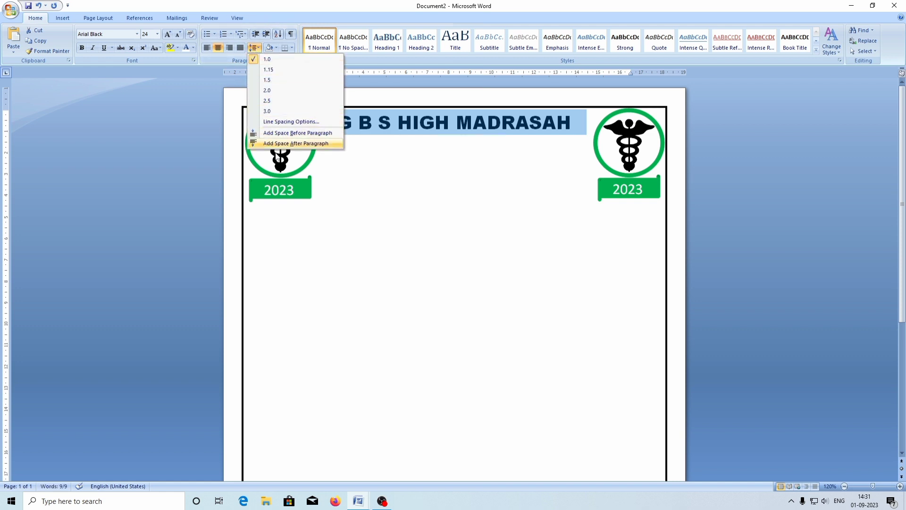
{"action": "left_click", "coordinate": [378, 192]}
{"action": "left_click", "coordinate": [590, 136]}
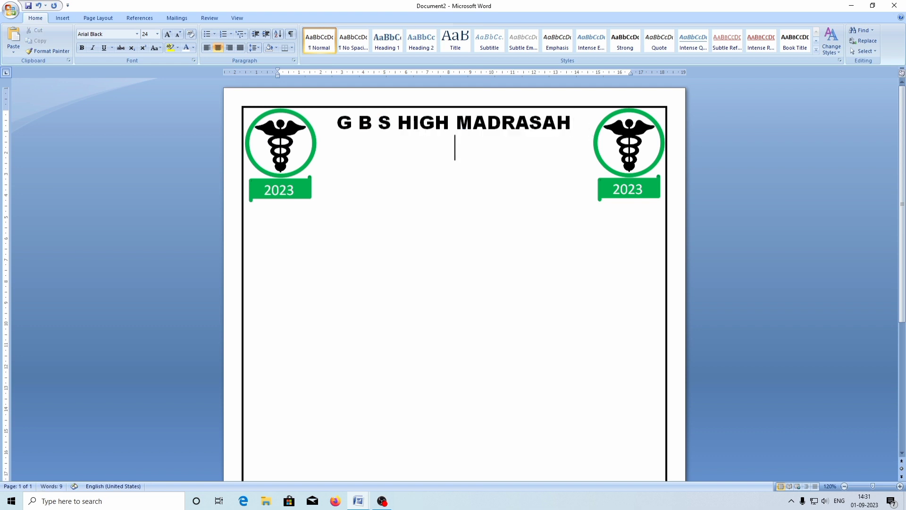
Paste 'An English Medium School Based on CBSE Curriculum' below the heading in 16 pt Agency FB.
{"action": "key", "text": "Return"}
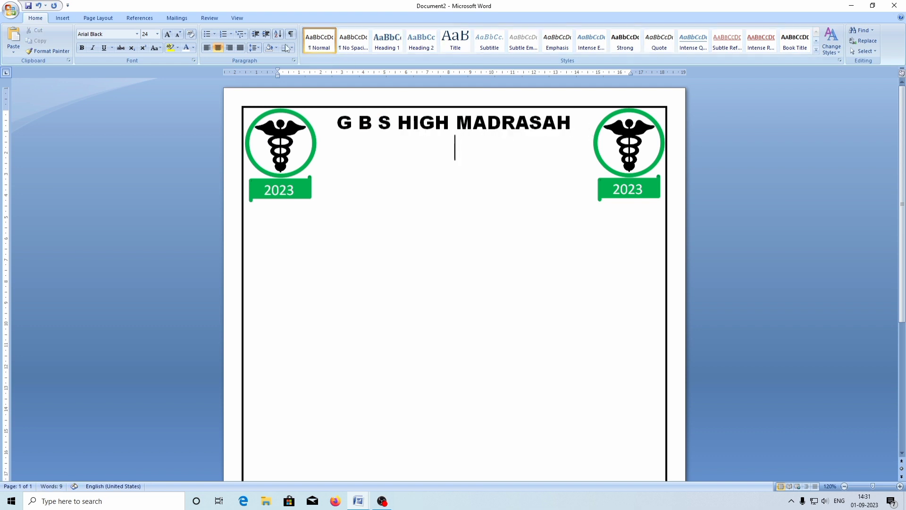
{"action": "type", "text": "An English Medium School Based on CBSE Curriculum"}
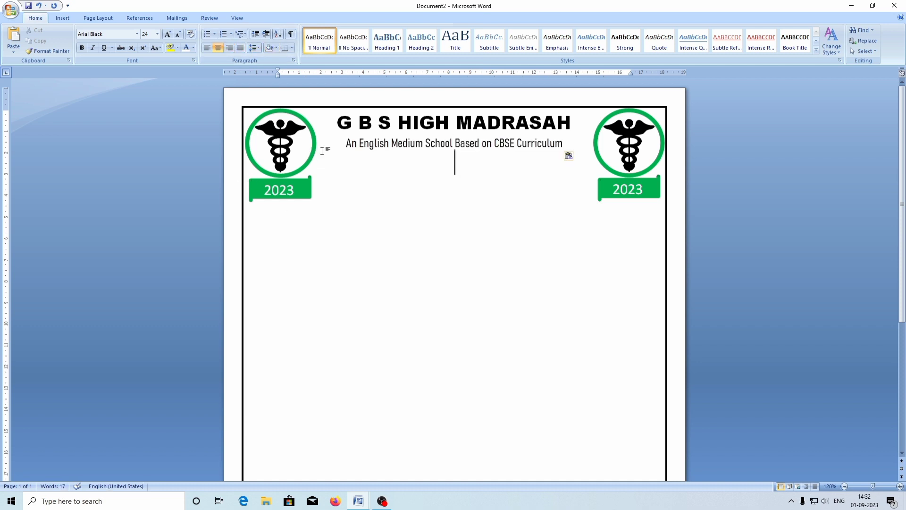
{"action": "left_click_drag", "start_coordinate": [355, 143], "coordinate": [567, 146]}
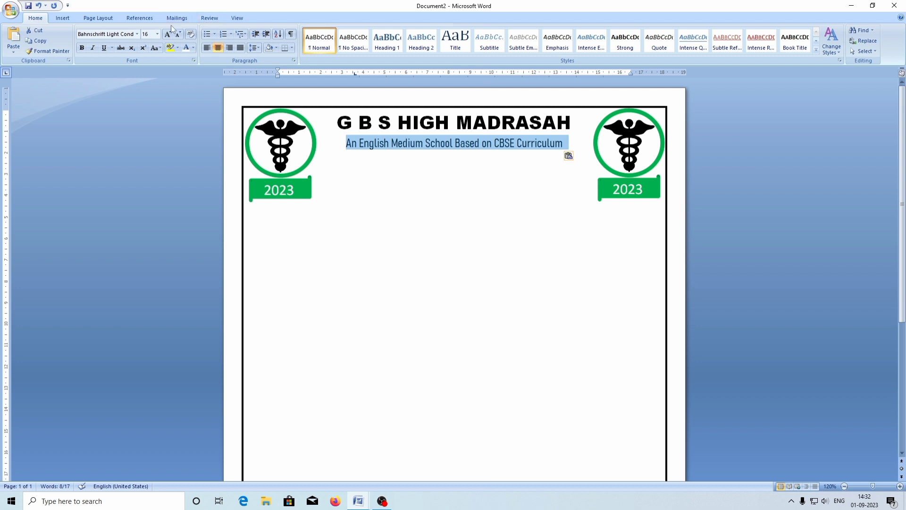
{"action": "left_click", "coordinate": [157, 34]}
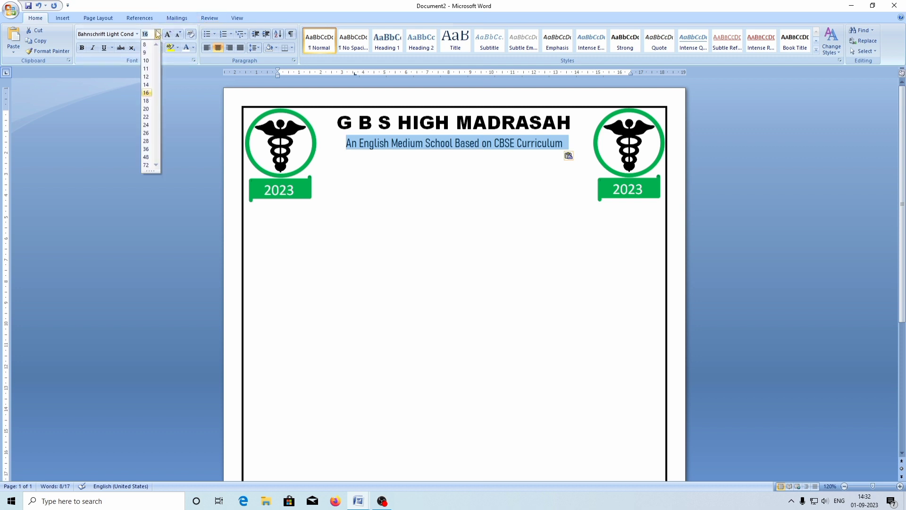
{"action": "left_click", "coordinate": [147, 93]}
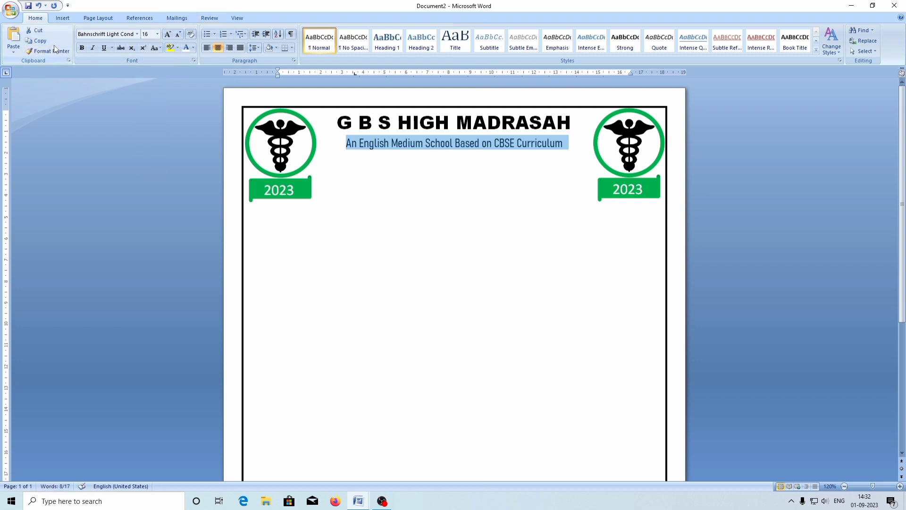
{"action": "left_click", "coordinate": [137, 34]}
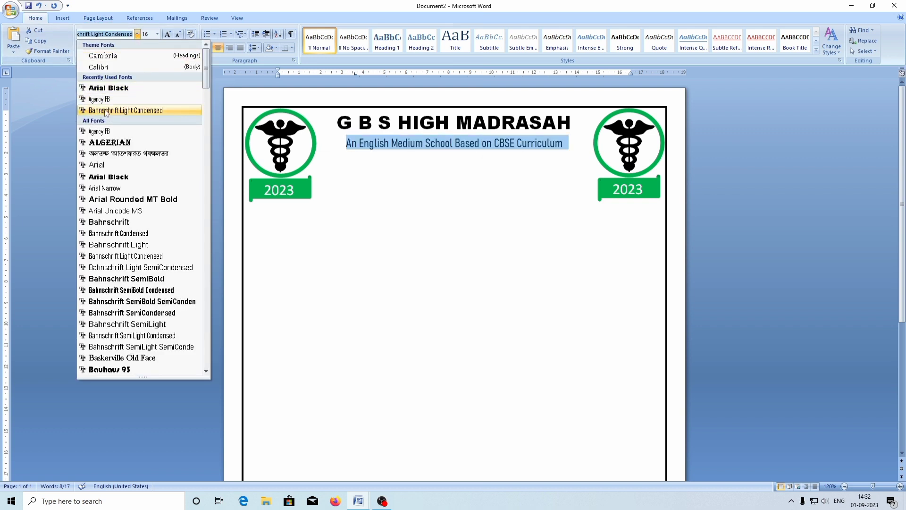
{"action": "left_click", "coordinate": [129, 100]}
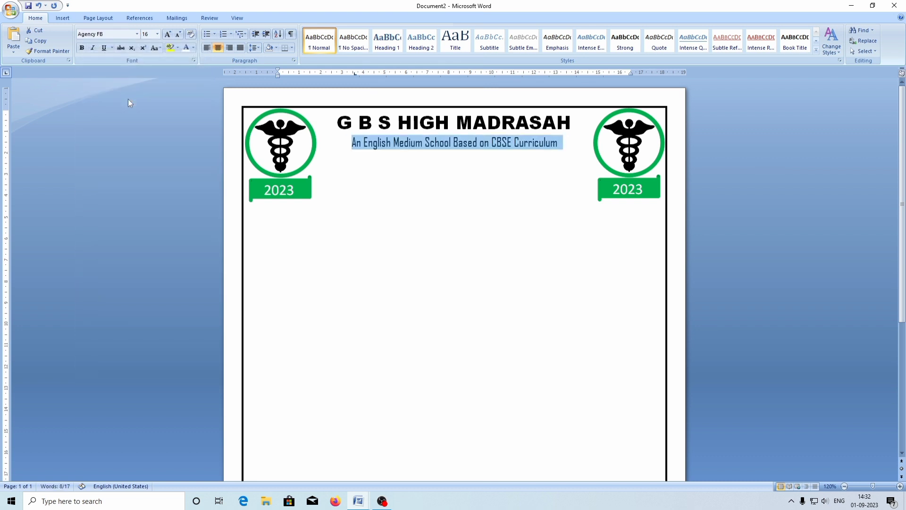
Paste the UDISE code line under the subtitle and set it to 14 pt Arial Black.
{"action": "key", "text": "End"}
{"action": "key", "text": "Return"}
{"action": "key", "text": "ctrl+v"}
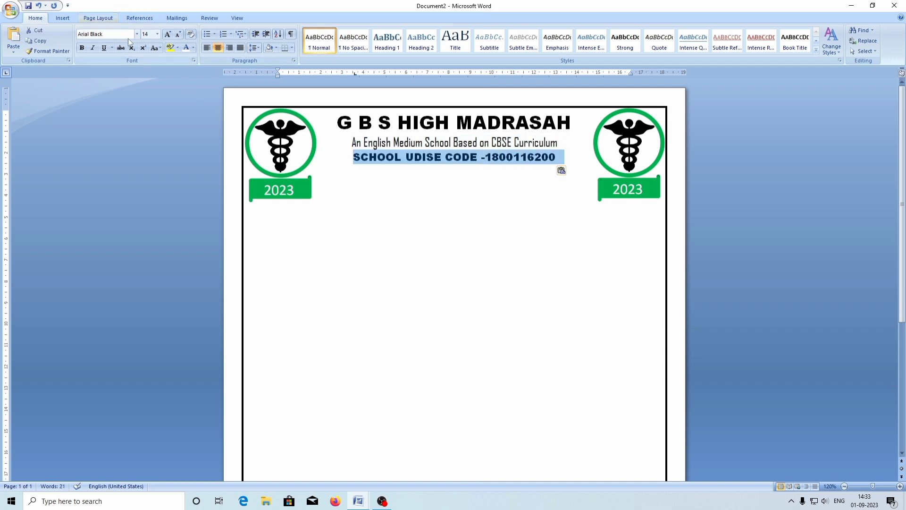
{"action": "left_click", "coordinate": [157, 34]}
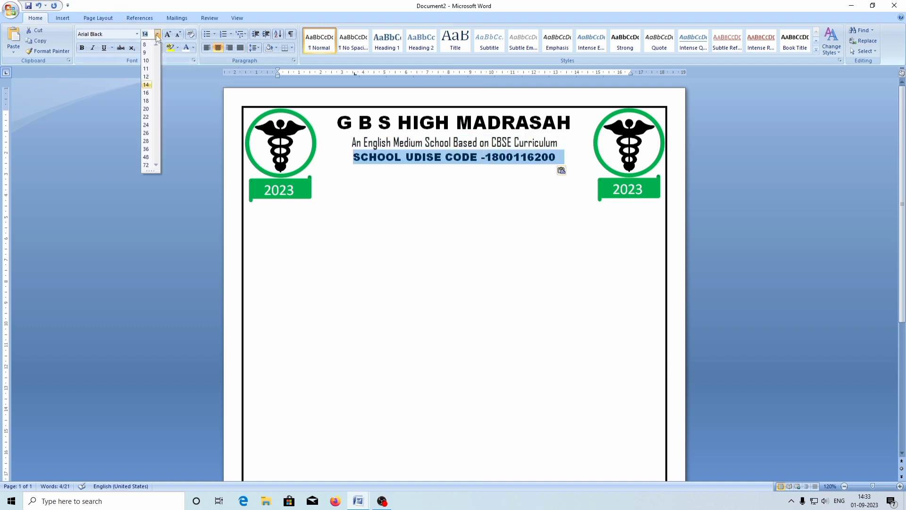
{"action": "left_click", "coordinate": [147, 84]}
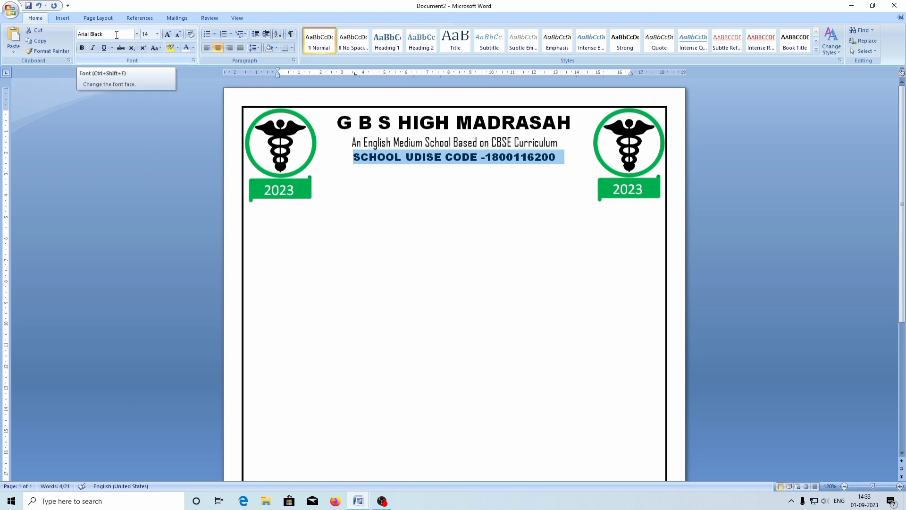
{"action": "left_click", "coordinate": [133, 34]}
{"action": "left_click", "coordinate": [137, 34]}
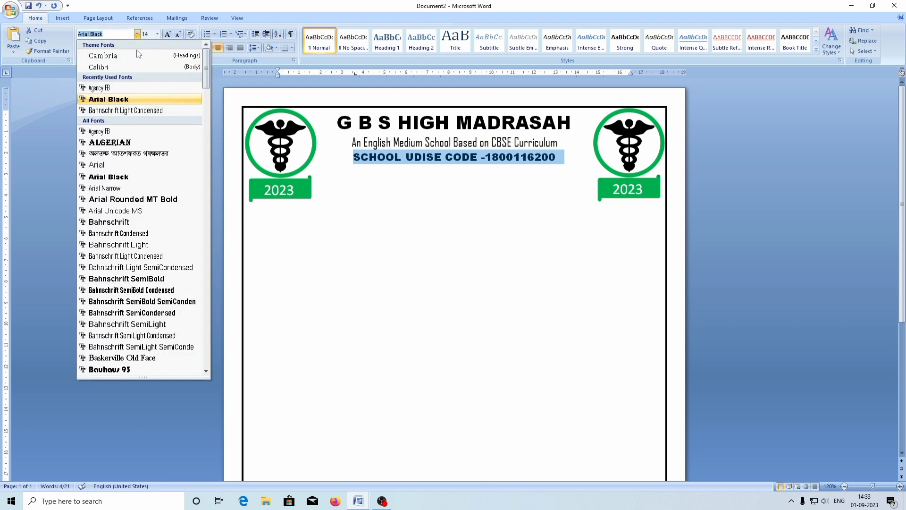
{"action": "left_click", "coordinate": [130, 99]}
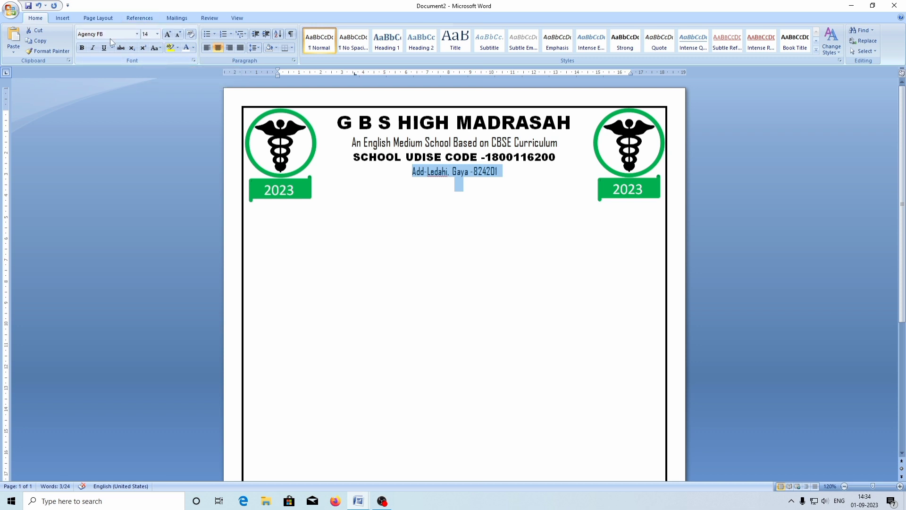
Set the address line font to Agency FB.
{"action": "left_click", "coordinate": [137, 34]}
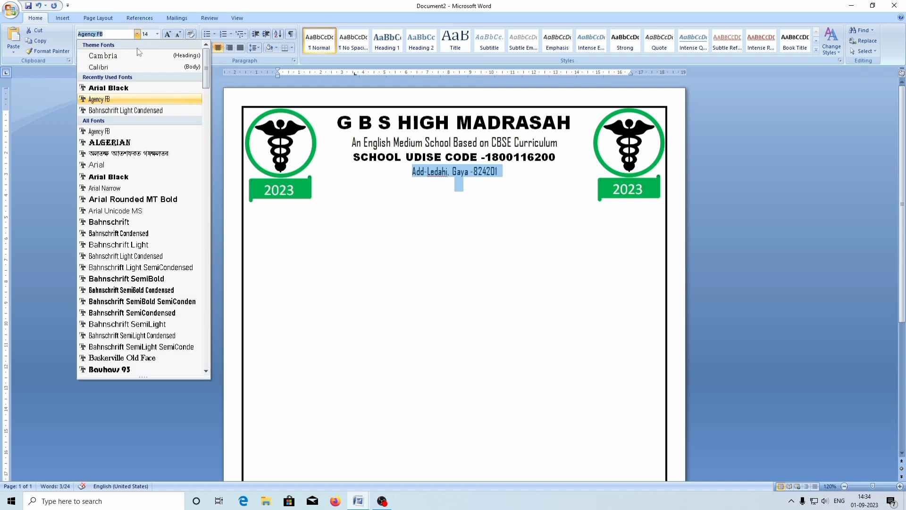
{"action": "left_click", "coordinate": [104, 100]}
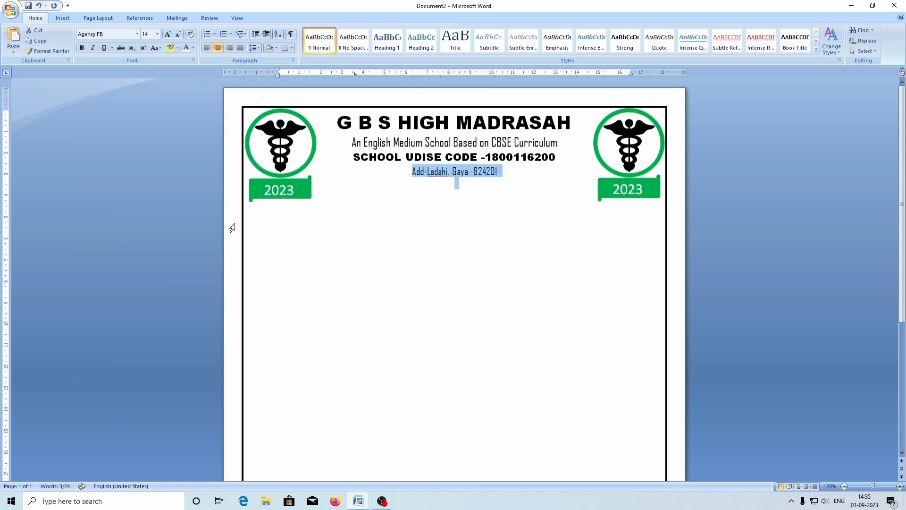
{"action": "left_click", "coordinate": [476, 222]}
{"action": "left_click", "coordinate": [512, 173]}
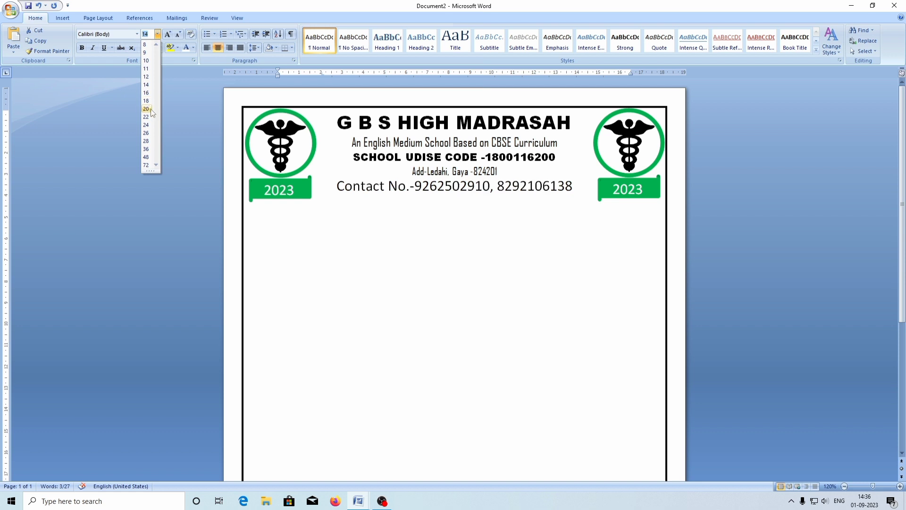
Format the contact-numbers line in Arial Black at 18 pt.
{"action": "left_click", "coordinate": [146, 108]}
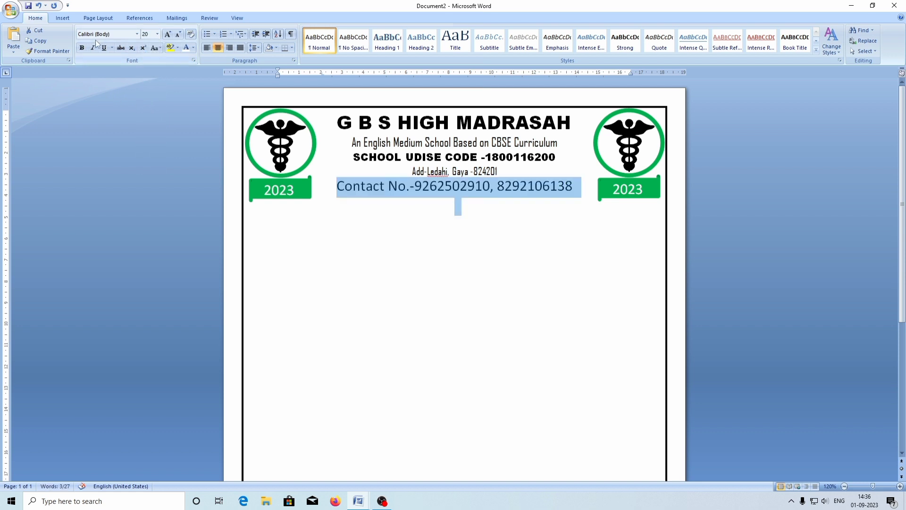
{"action": "left_click", "coordinate": [136, 34]}
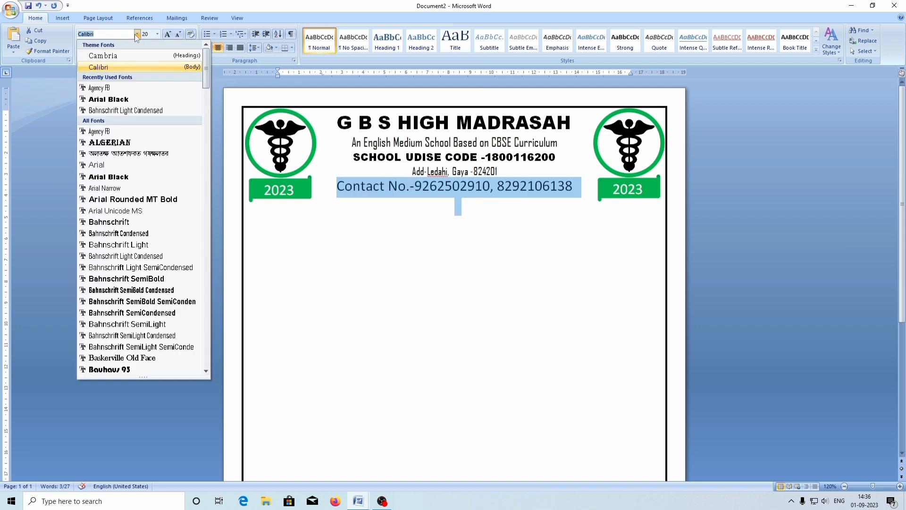
{"action": "left_click", "coordinate": [123, 103]}
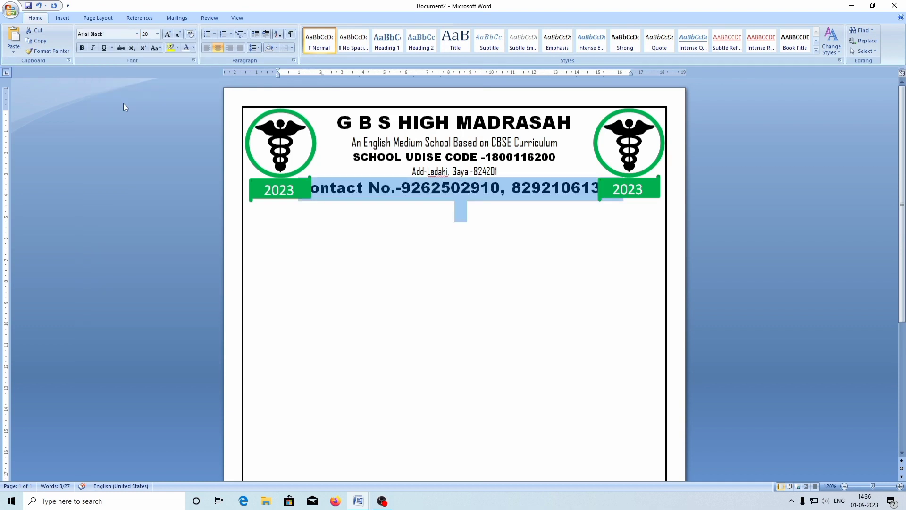
{"action": "left_click", "coordinate": [157, 34]}
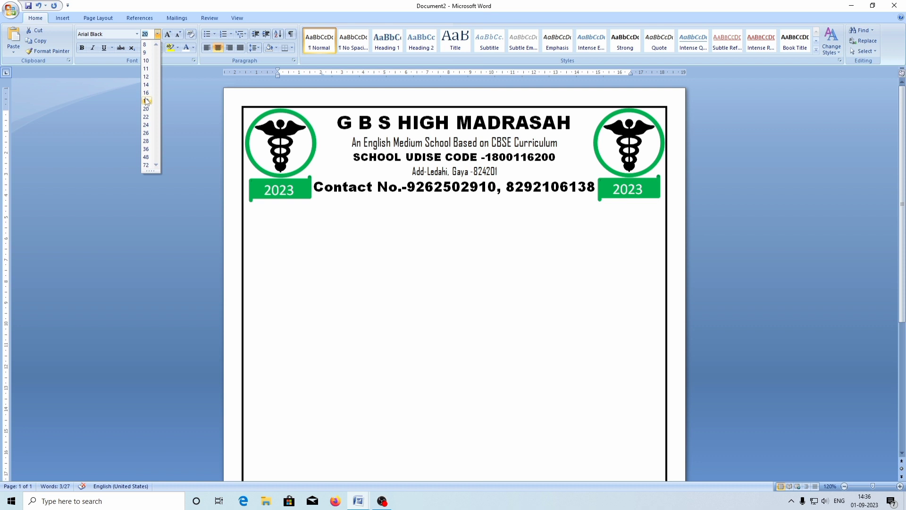
{"action": "left_click", "coordinate": [147, 101]}
Open the Insert Shapes gallery with the caret below the letterhead.
{"action": "left_click", "coordinate": [456, 260]}
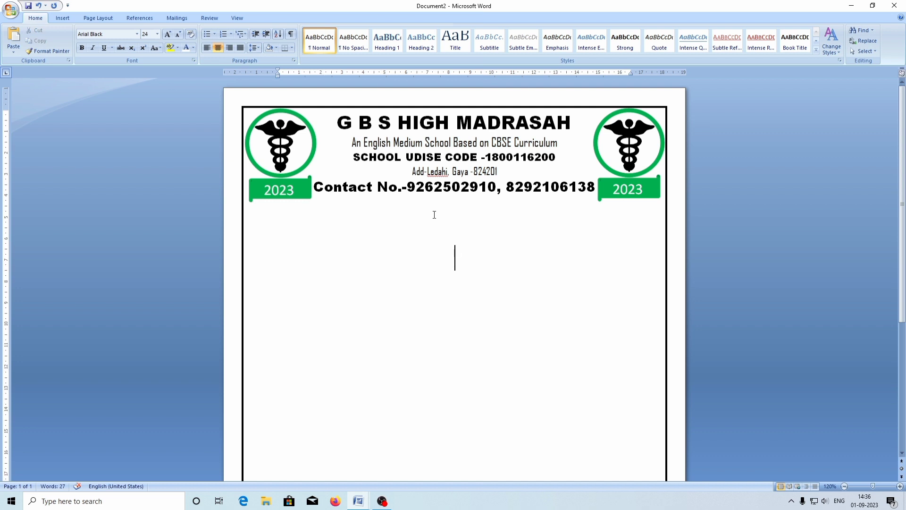
{"action": "left_click", "coordinate": [63, 18]}
{"action": "left_click", "coordinate": [142, 41]}
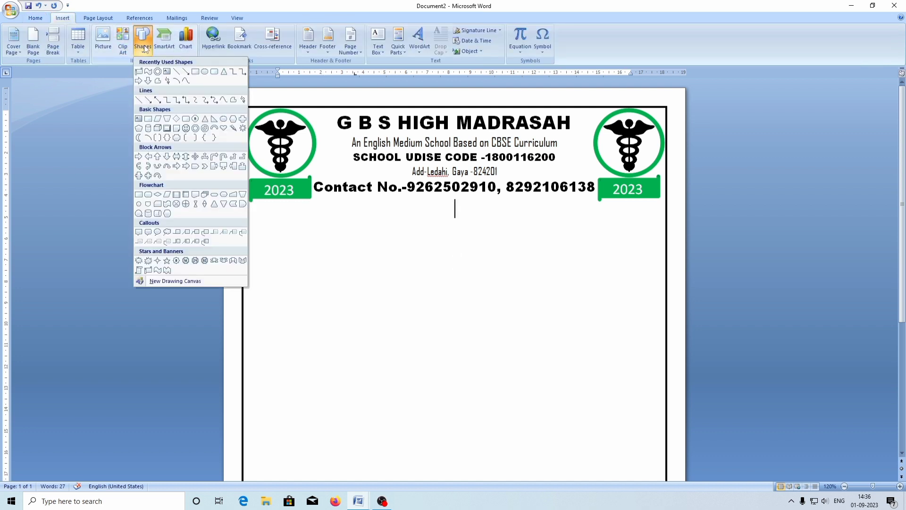
Draw a horizontal line across the page below the letterhead with a 3 pt weight.
{"action": "left_click", "coordinate": [179, 81]}
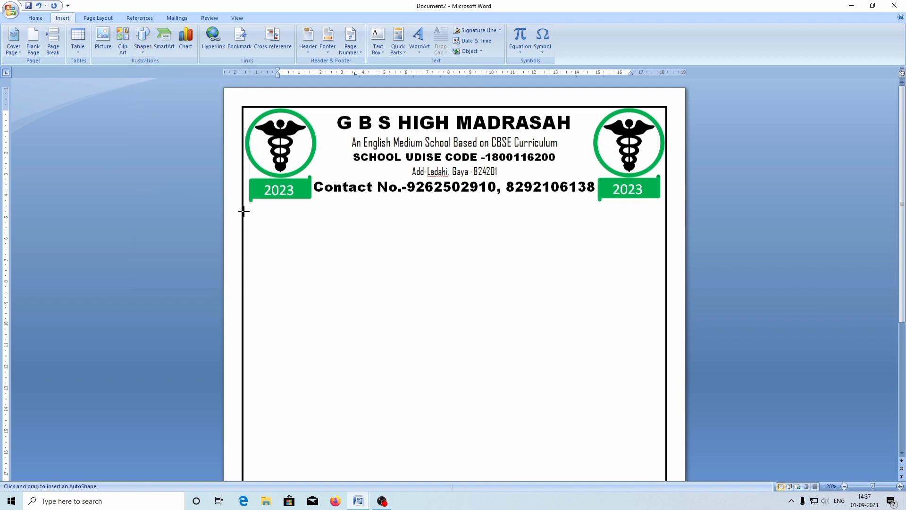
{"action": "mouse_move", "coordinate": [243, 207]}
{"action": "left_mouse_down"}
{"action": "mouse_move", "coordinate": [421, 228]}
{"action": "mouse_move", "coordinate": [665, 206]}
{"action": "left_mouse_up"}
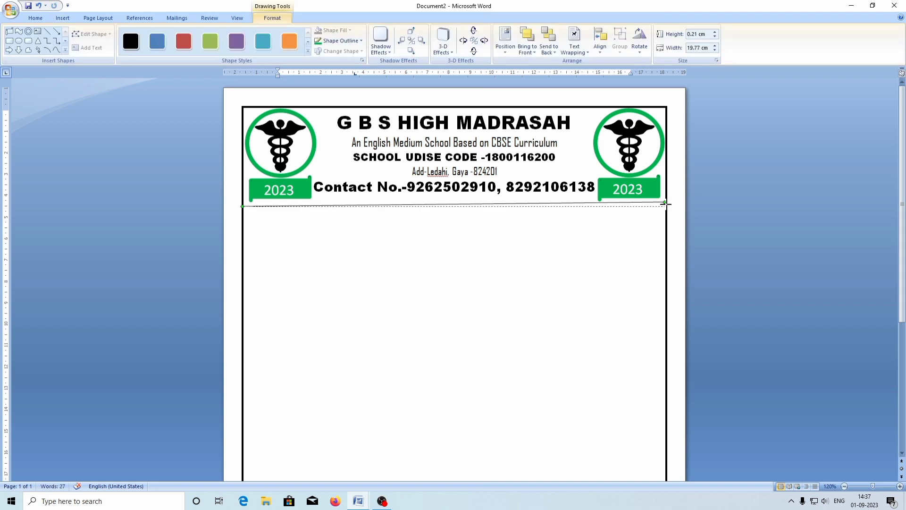
{"action": "left_click", "coordinate": [361, 41]}
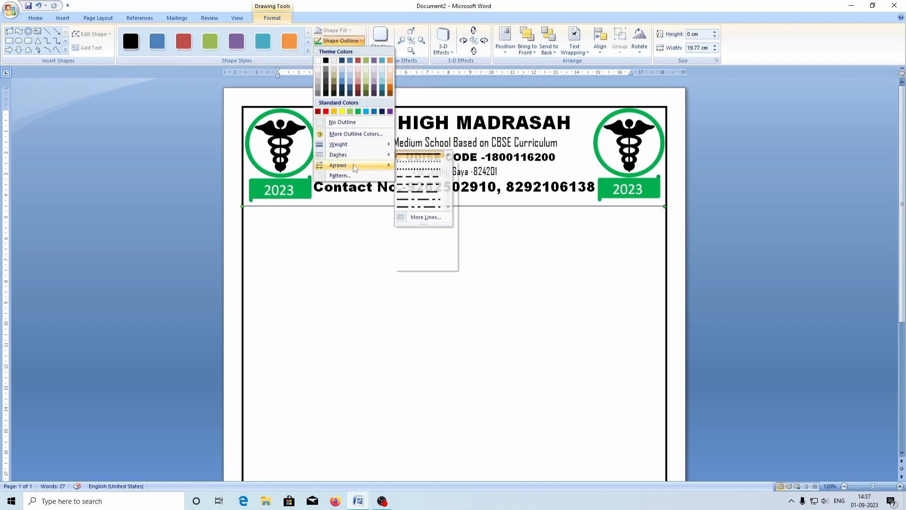
{"action": "mouse_move", "coordinate": [347, 144]}
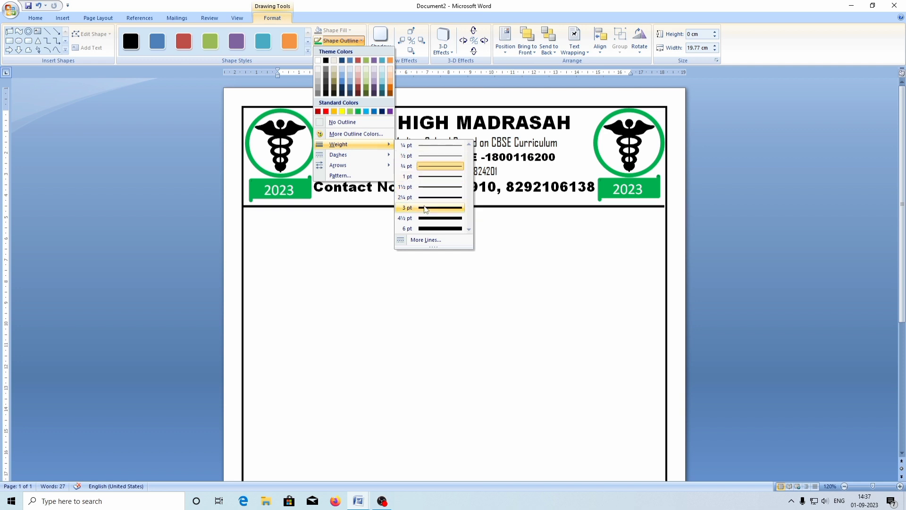
{"action": "left_click", "coordinate": [425, 208]}
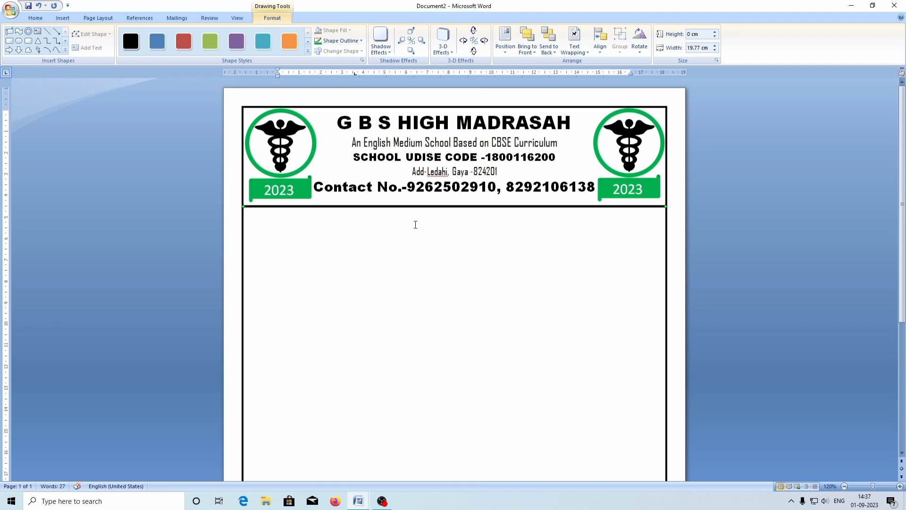
Nudge the horizontal line up two steps closer to the letterhead.
{"action": "left_click", "coordinate": [408, 247]}
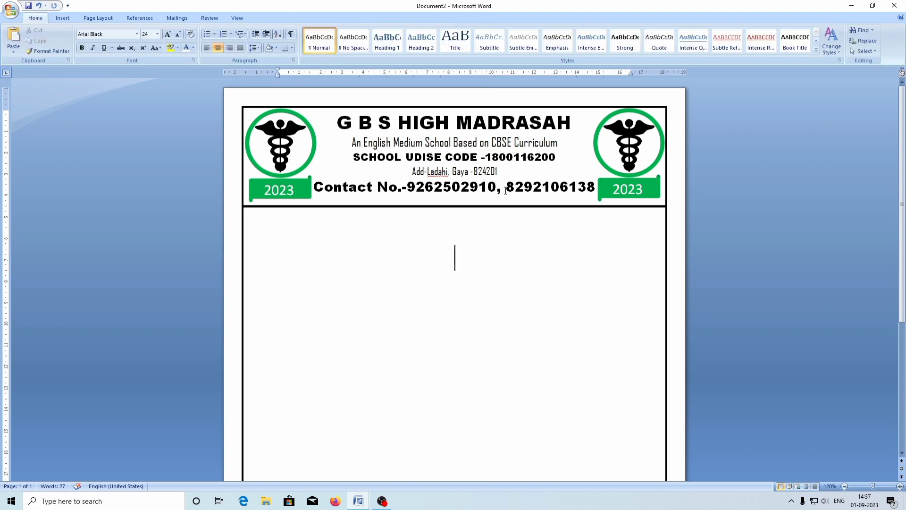
{"action": "left_click", "coordinate": [405, 207]}
{"action": "key", "text": "Up"}
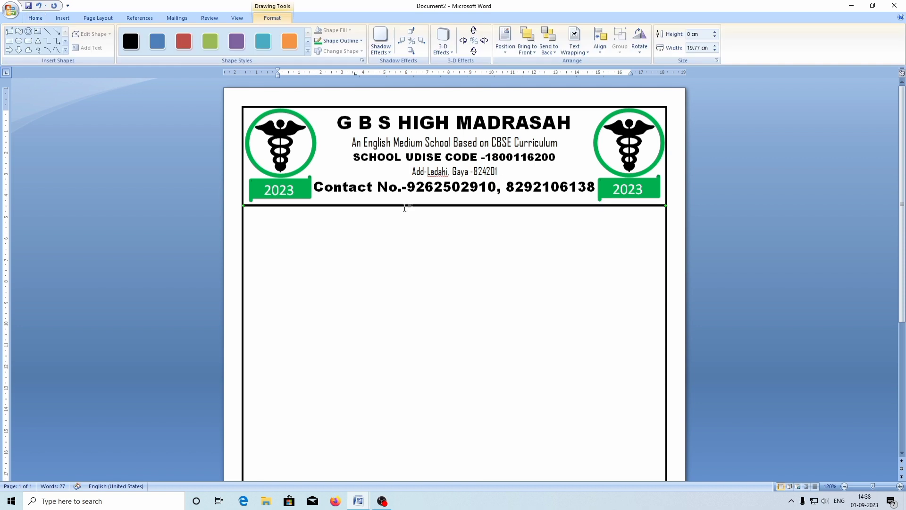
{"action": "key", "text": "Up"}
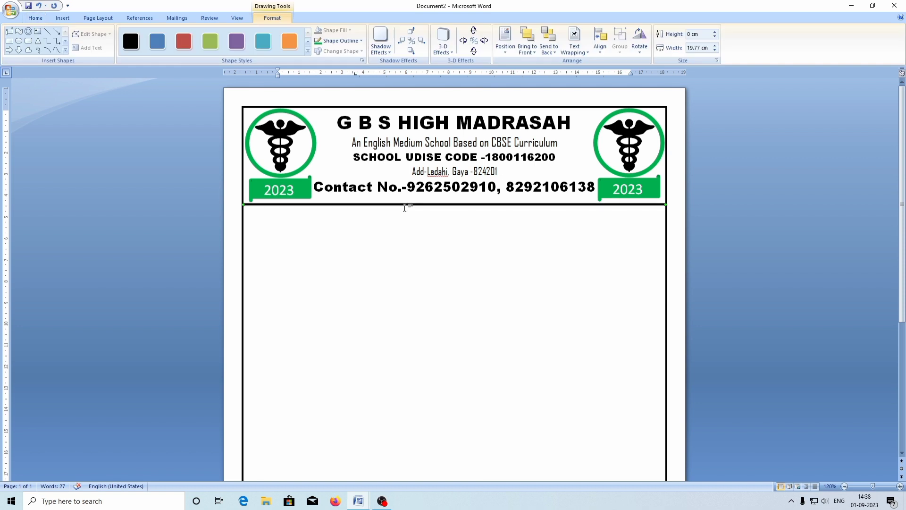
{"action": "left_click", "coordinate": [413, 245]}
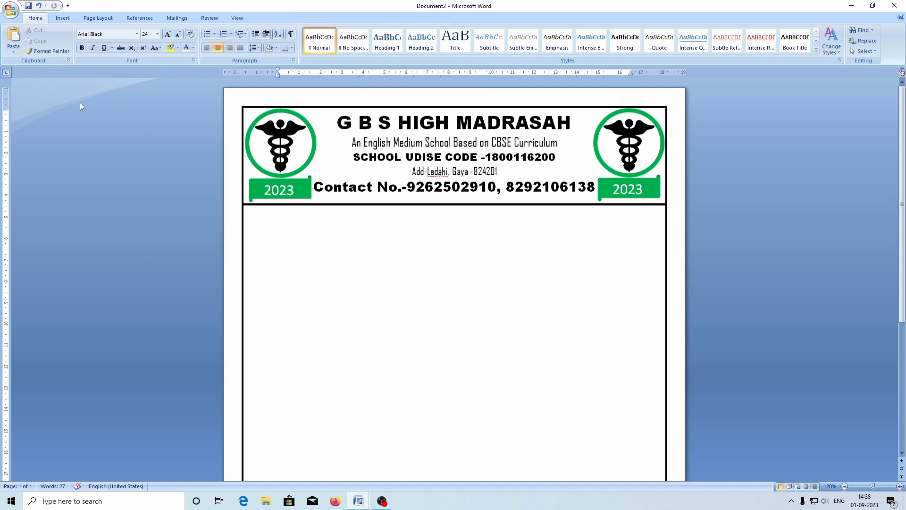
Paste the ADMISSION FORM title right under the header line and enlarge it to 28 pt.
{"action": "type", "text": "ADMISSION FO"}
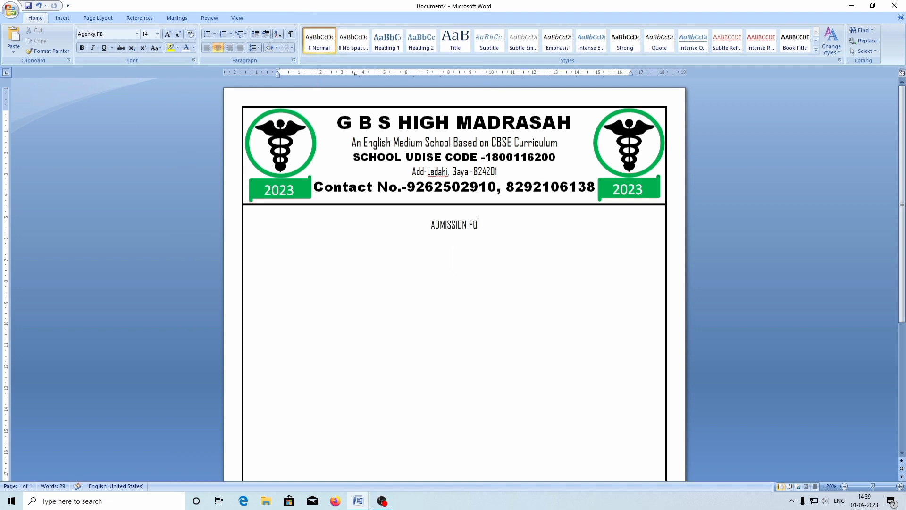
{"action": "key", "text": "Home"}
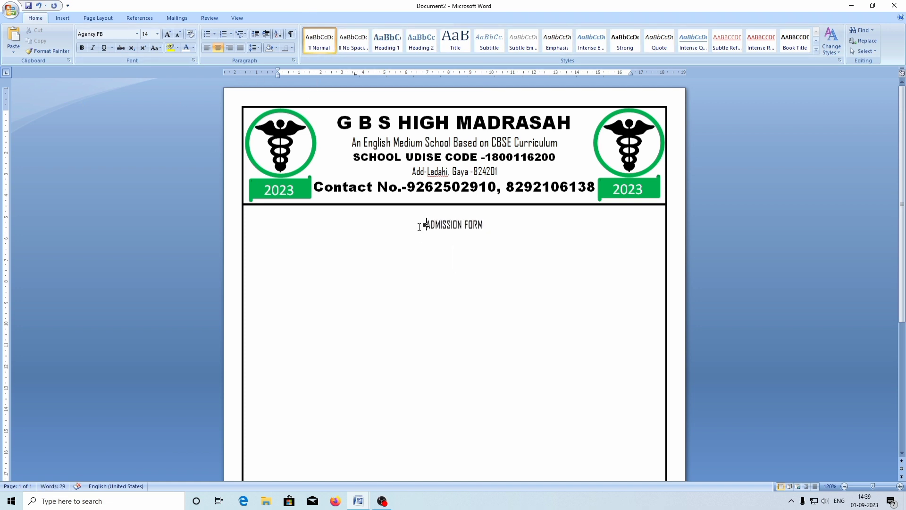
{"action": "key", "text": "BackSpace"}
{"action": "key", "text": "shift+End"}
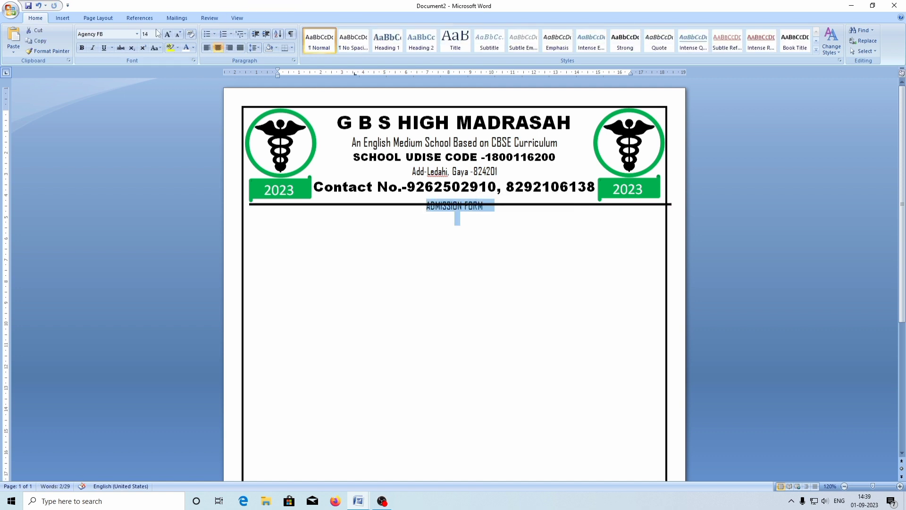
{"action": "key", "text": "ctrl+shift+period"}
{"action": "key", "text": "ctrl+shift+period"}
{"action": "key", "text": "ctrl+shift+period"}
{"action": "key", "text": "ctrl+shift+period"}
{"action": "key", "text": "ctrl+shift+period"}
{"action": "key", "text": "ctrl+shift+period"}
{"action": "key", "text": "ctrl+shift+period"}
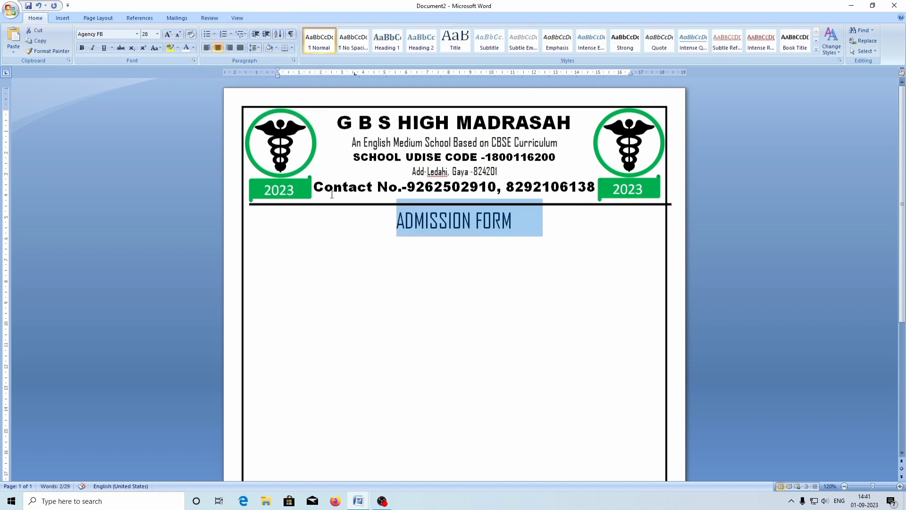
Set the title in Baskerville Old Face with a thick underline.
{"action": "left_click", "coordinate": [137, 35]}
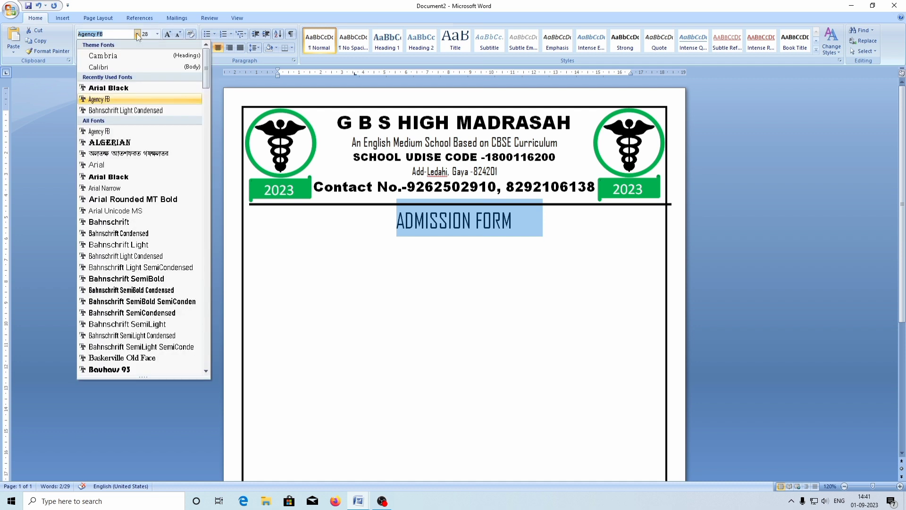
{"action": "left_click", "coordinate": [99, 358]}
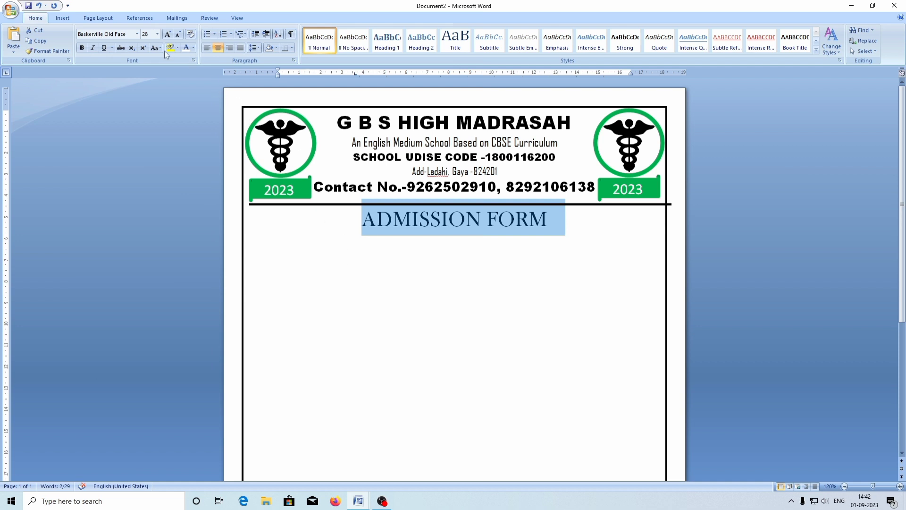
{"action": "left_click", "coordinate": [107, 49]}
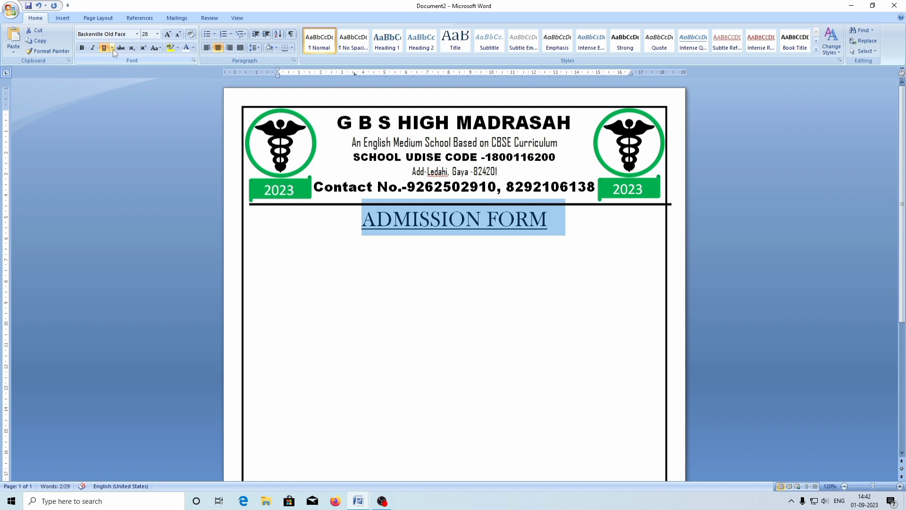
{"action": "left_click", "coordinate": [113, 48]}
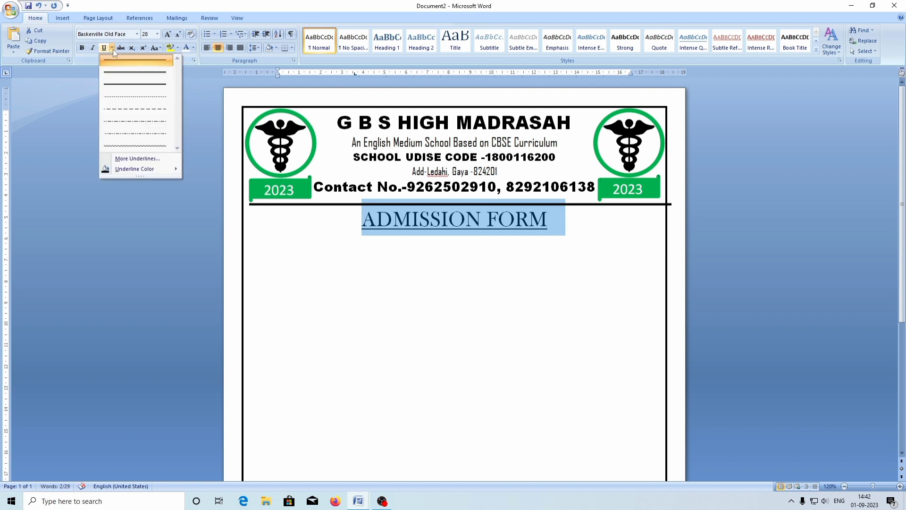
{"action": "left_click", "coordinate": [122, 84]}
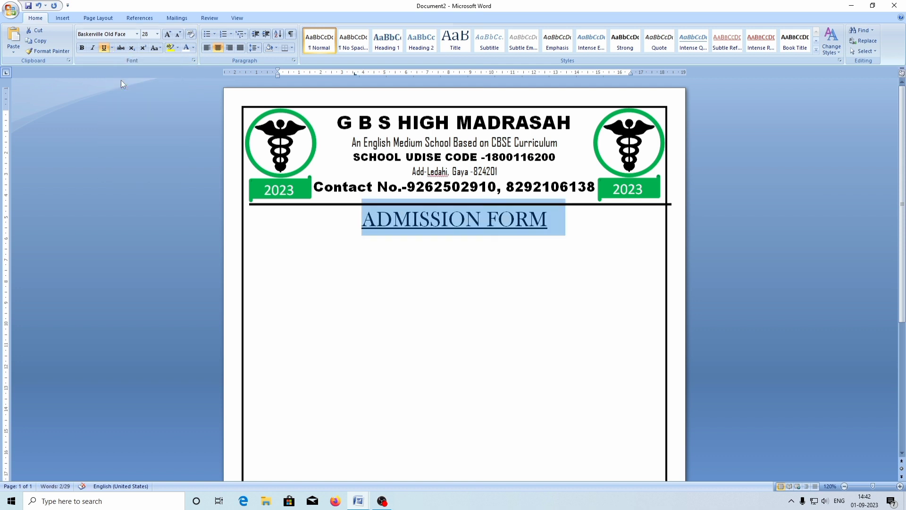
{"action": "left_click", "coordinate": [392, 265]}
Type 'ADMISSION NO' on a left-aligned line and format it as 11 pt Baskerville Old Face.
{"action": "key", "text": "ctrl+l"}
{"action": "type", "text": "ADMI"}
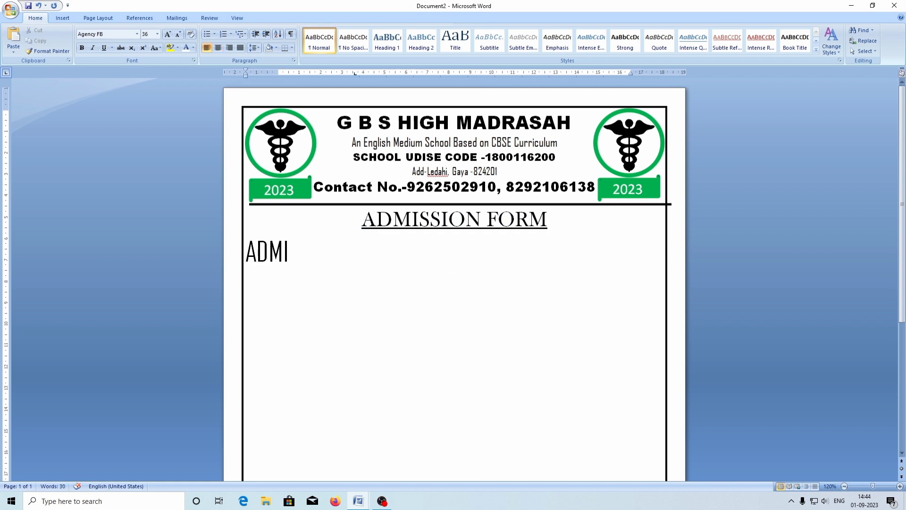
{"action": "type", "text": "SSION NO"}
{"action": "left_click_drag", "start_coordinate": [246, 251], "coordinate": [383, 253]}
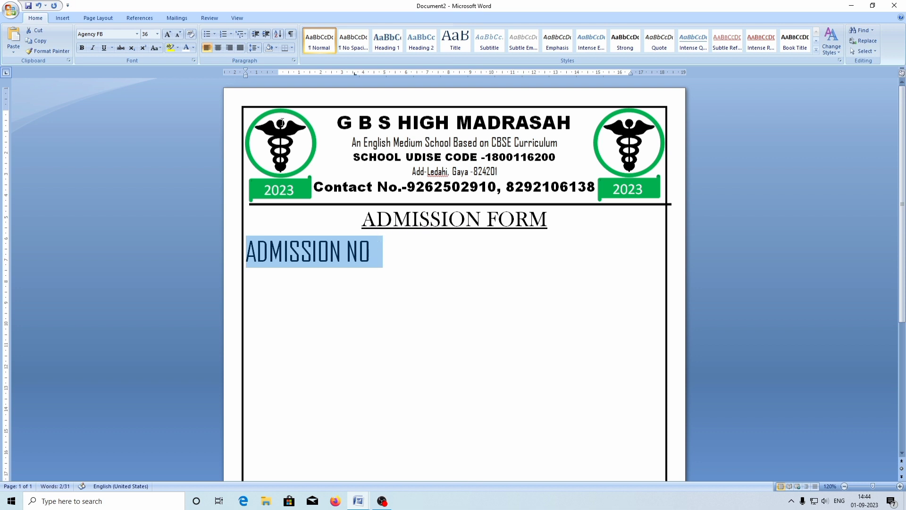
{"action": "left_click", "coordinate": [157, 37]}
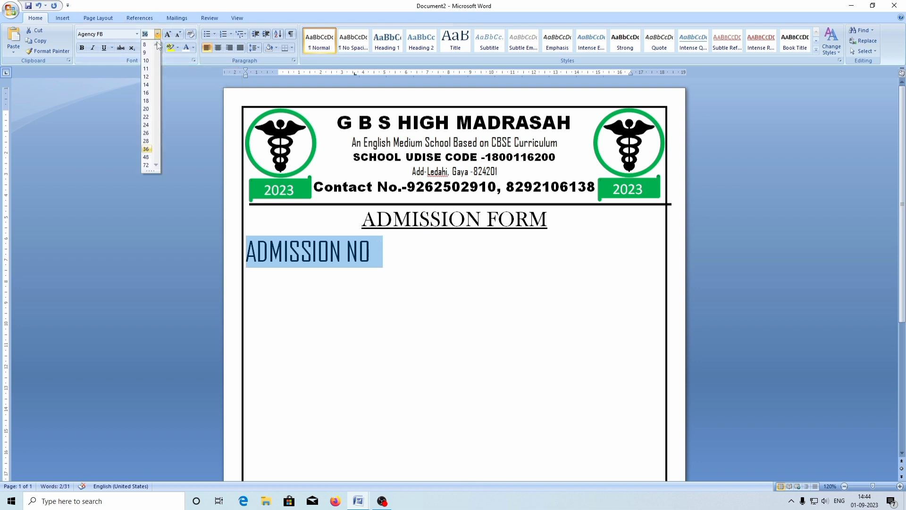
{"action": "left_click", "coordinate": [149, 76]}
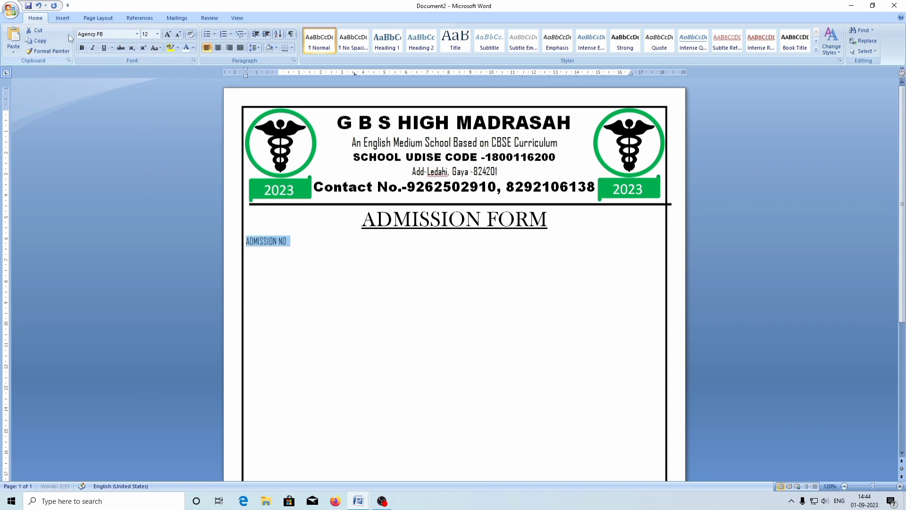
{"action": "left_click", "coordinate": [136, 34]}
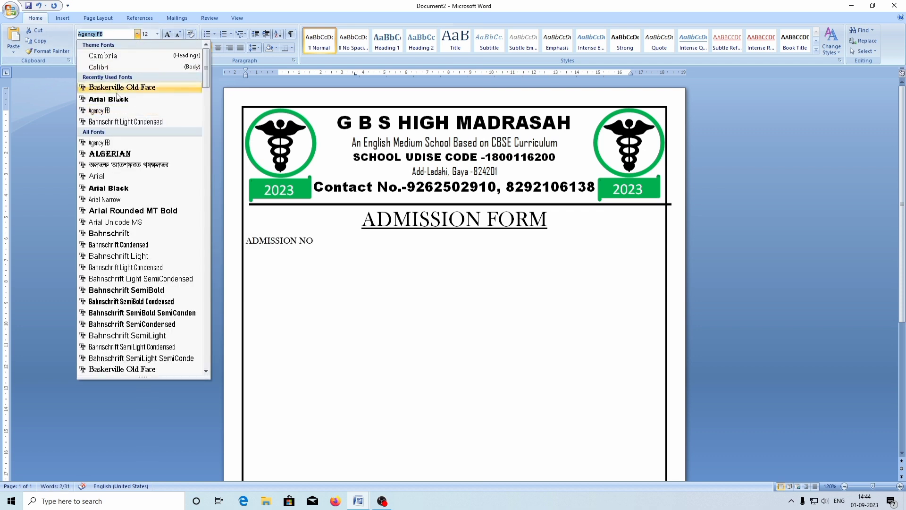
{"action": "left_click", "coordinate": [117, 91]}
{"action": "left_click", "coordinate": [158, 34]}
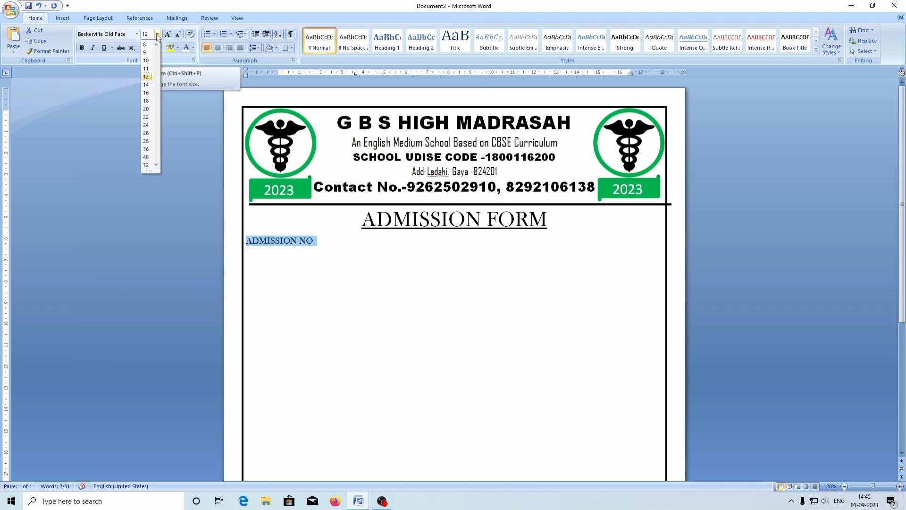
{"action": "left_click", "coordinate": [148, 69]}
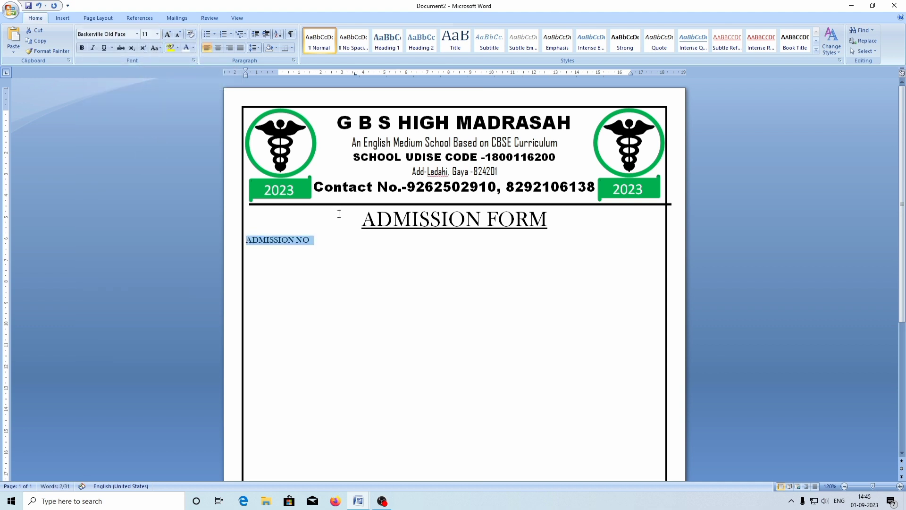
{"action": "left_click", "coordinate": [66, 18]}
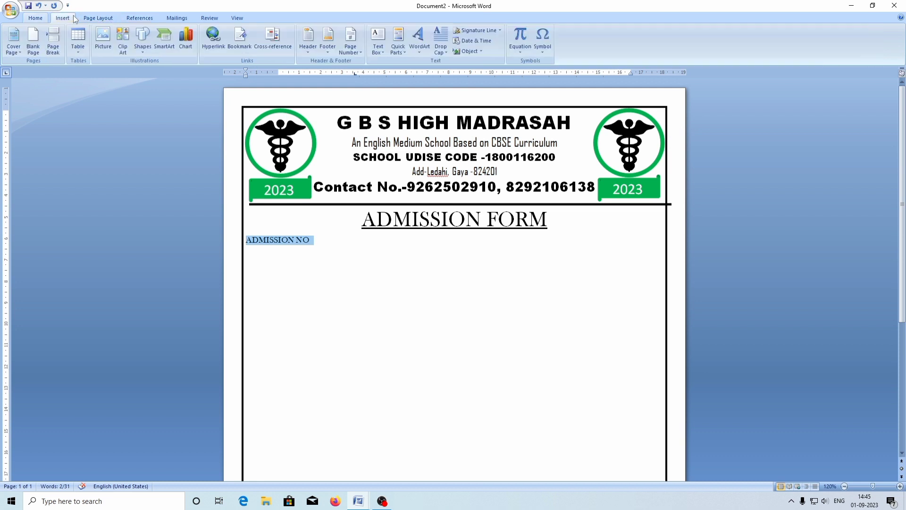
Draw a small rectangle entry box beside the ADMISSION NO label.
{"action": "left_click", "coordinate": [143, 41]}
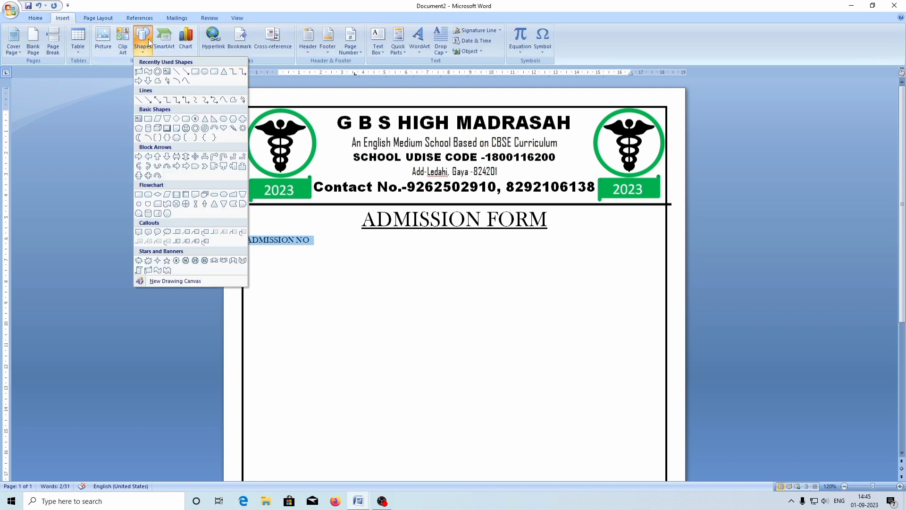
{"action": "left_click", "coordinate": [195, 73]}
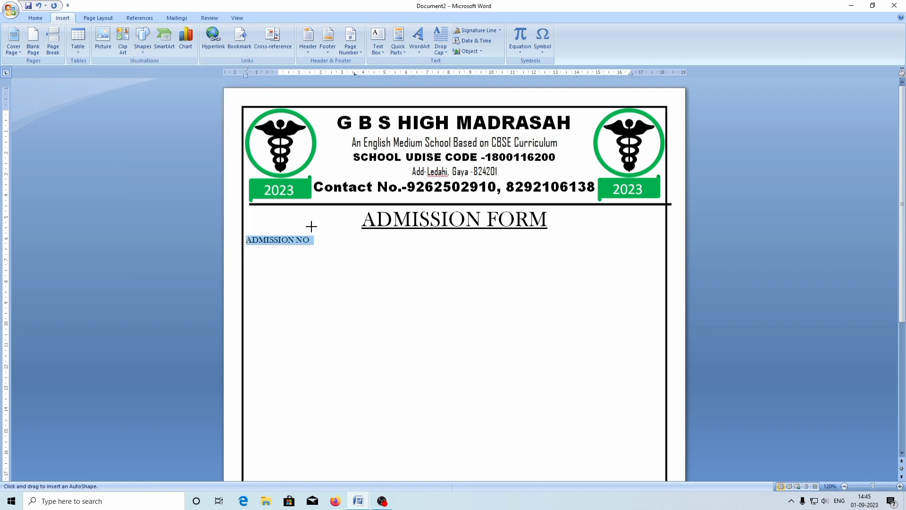
{"action": "left_click_drag", "start_coordinate": [312, 227], "coordinate": [361, 247]}
Complete the DATE OF ADMISSION label, adjust its tab position, and append ':-'.
{"action": "type", "text": "MISS"}
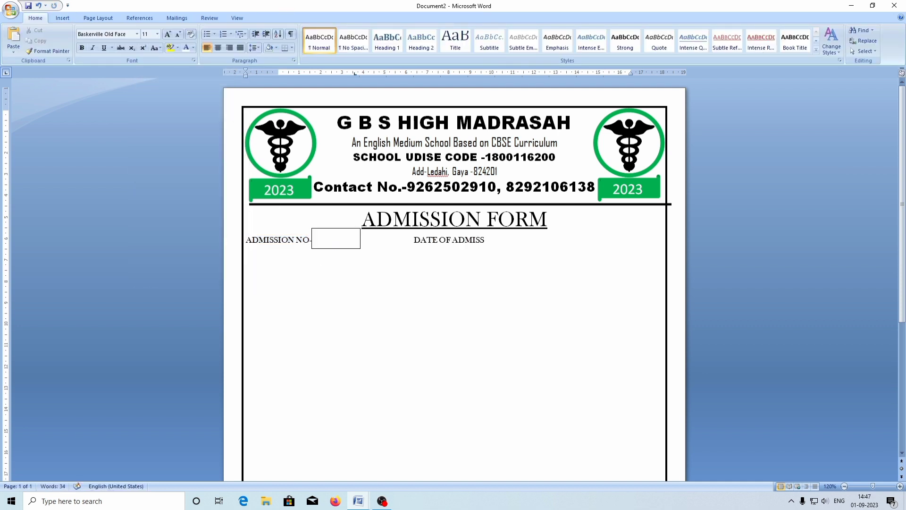
{"action": "type", "text": "ION"}
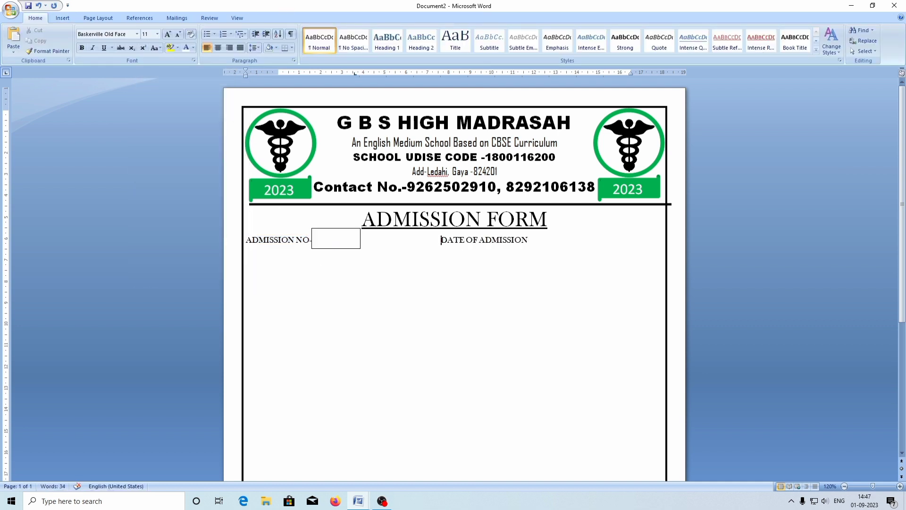
{"action": "key", "text": "Tab"}
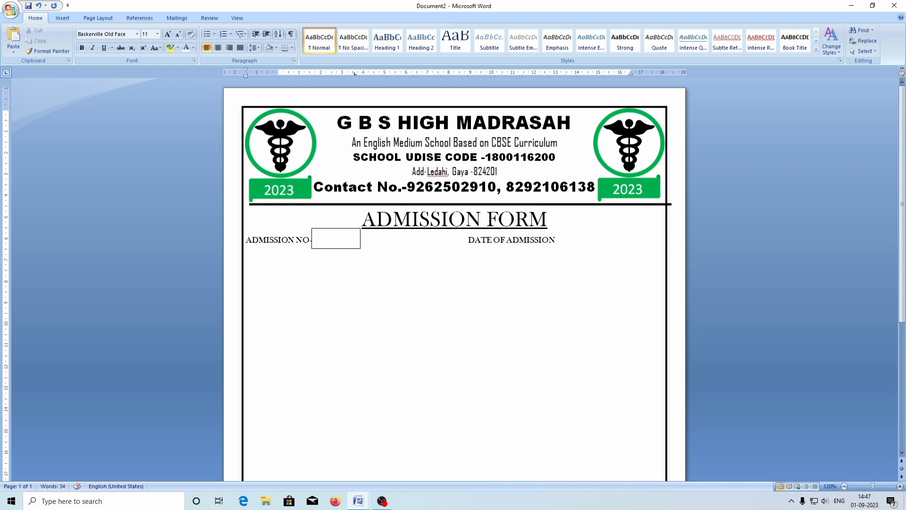
{"action": "key", "text": "BackSpace"}
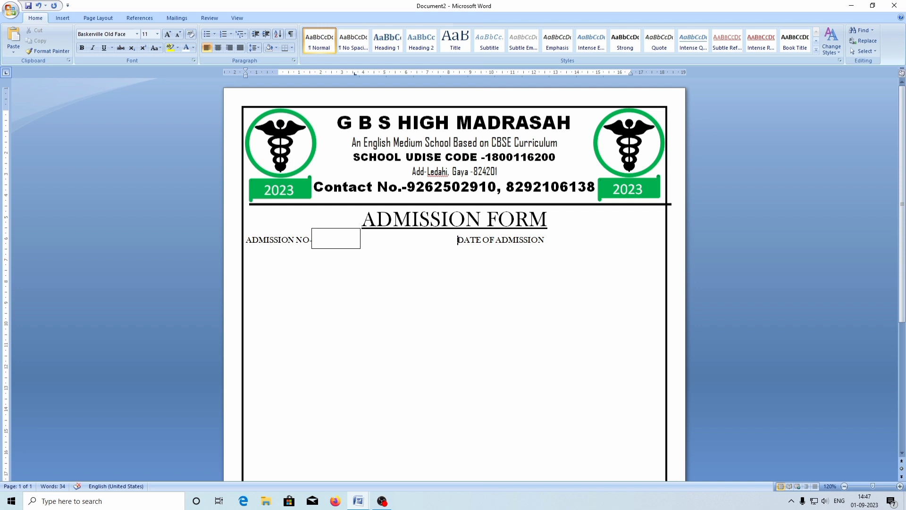
{"action": "left_click", "coordinate": [544, 240]}
{"action": "type", "text": ":"}
{"action": "type", "text": "-"}
Draw a 1.09 × 5.39 cm rectangle after DATE OF ADMISSION:- and make it hold text.
{"action": "left_click", "coordinate": [72, 18]}
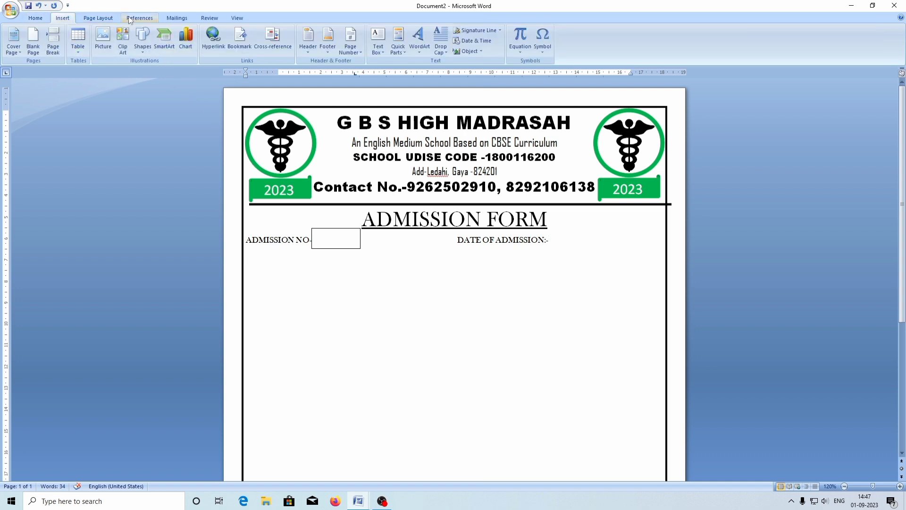
{"action": "left_click", "coordinate": [142, 42]}
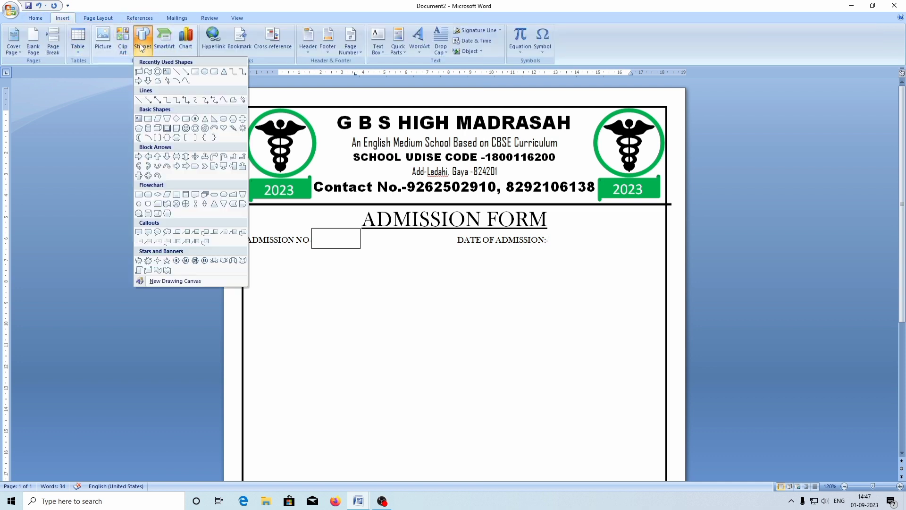
{"action": "left_click", "coordinate": [195, 71]}
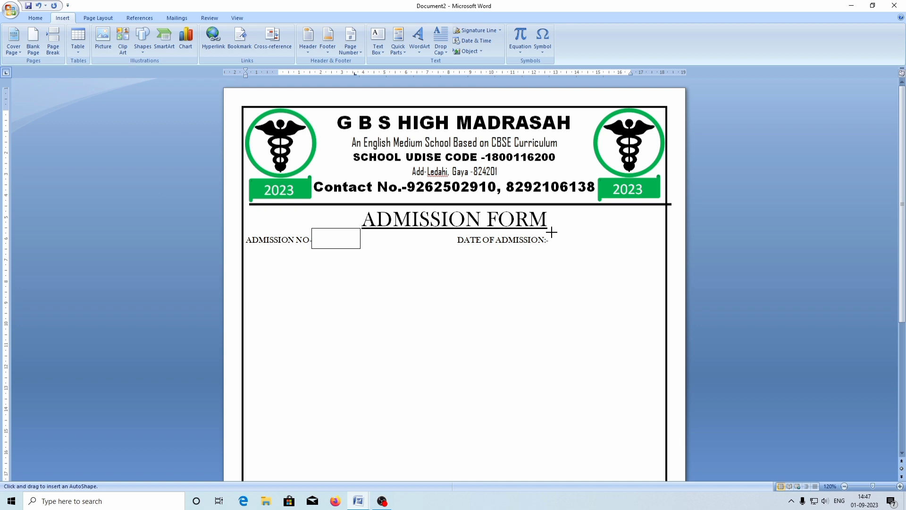
{"action": "left_click_drag", "start_coordinate": [550, 230], "coordinate": [665, 249]}
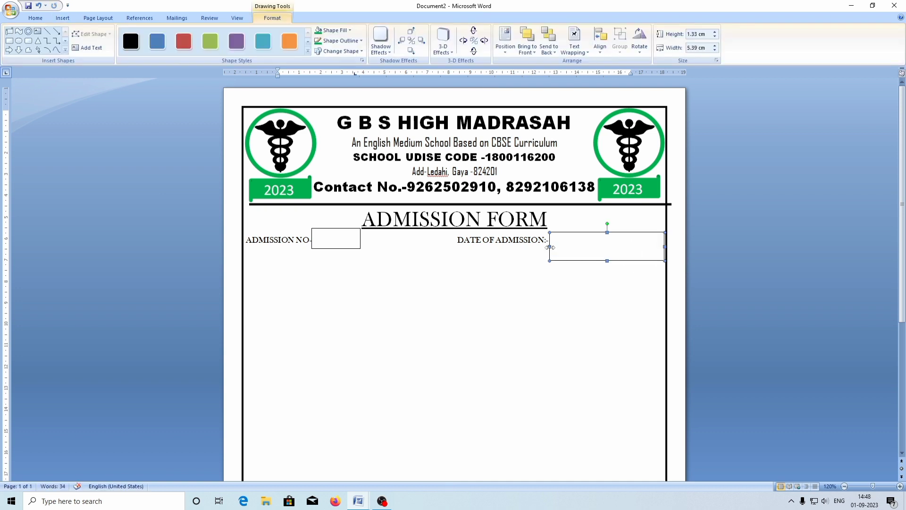
{"action": "left_click_drag", "start_coordinate": [608, 229], "coordinate": [607, 226]}
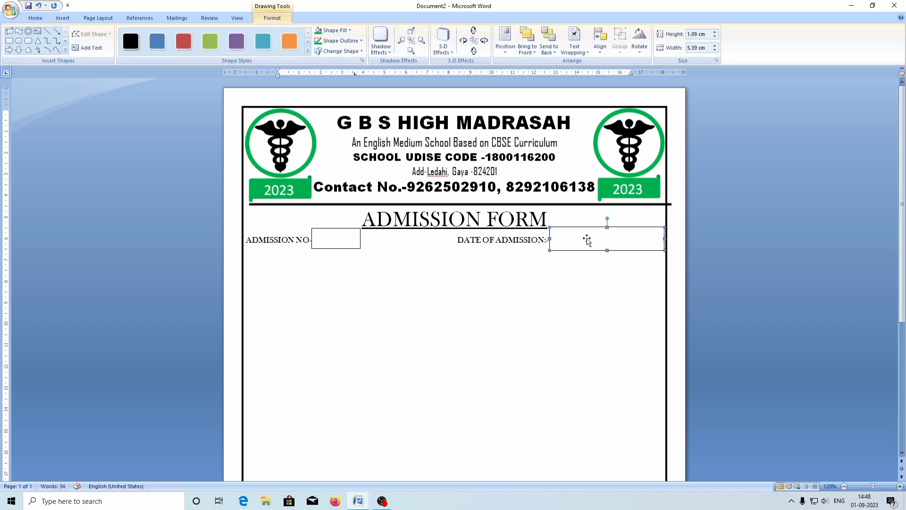
{"action": "right_click", "coordinate": [588, 239]}
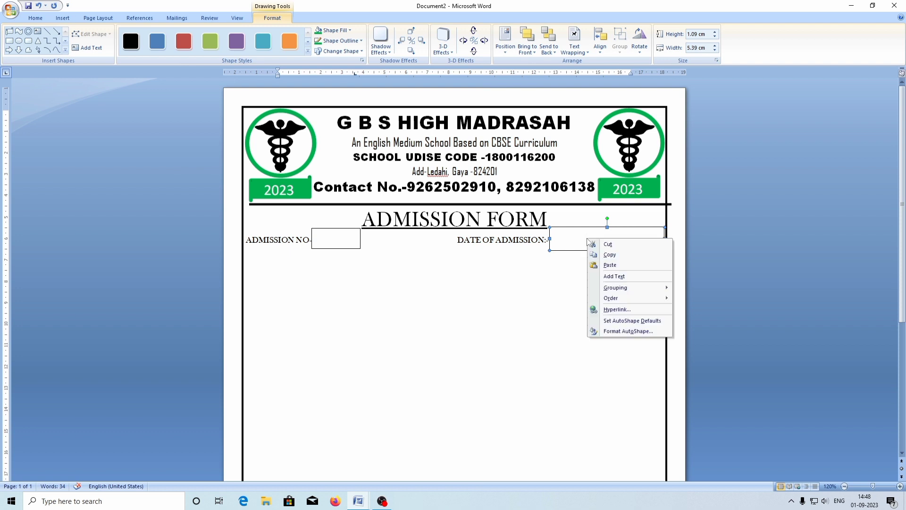
{"action": "left_click", "coordinate": [615, 276]}
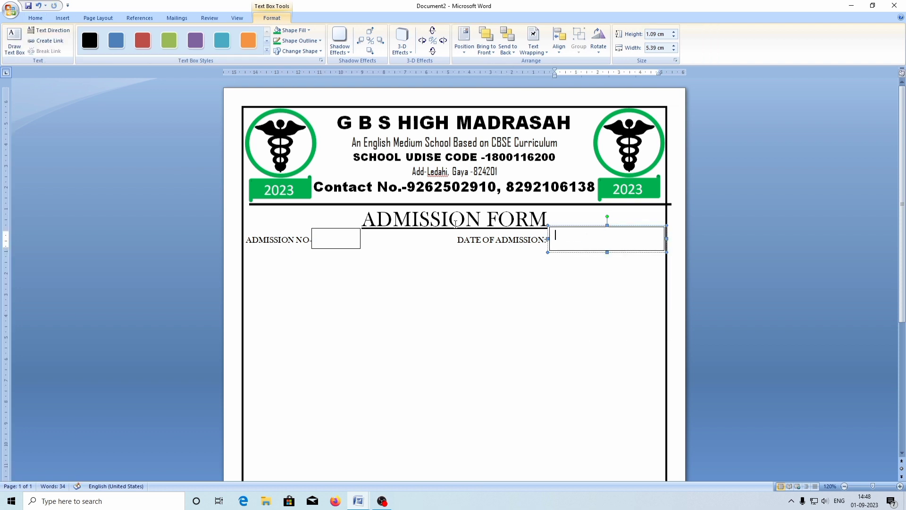
{"action": "left_click", "coordinate": [60, 19]}
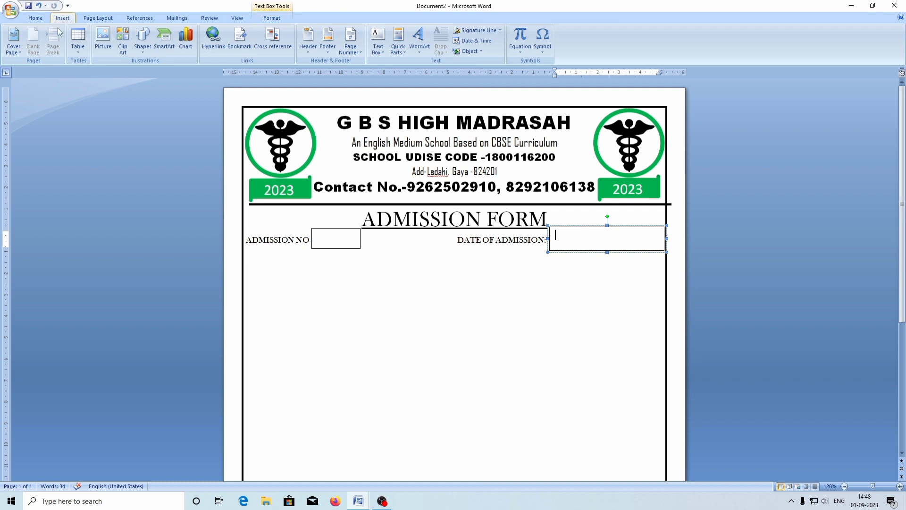
Insert a one-row, three-cell table in the date box and set the box to No Outline.
{"action": "left_click", "coordinate": [78, 53]}
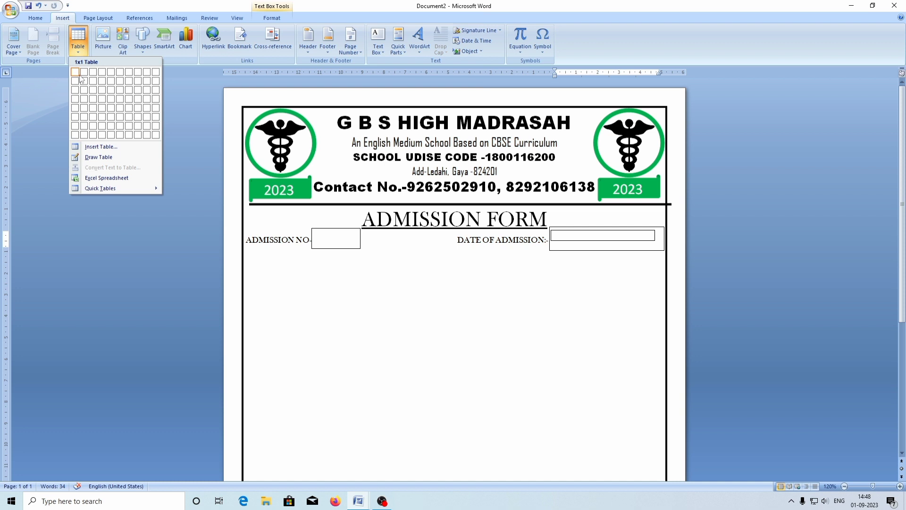
{"action": "left_click", "coordinate": [93, 72]}
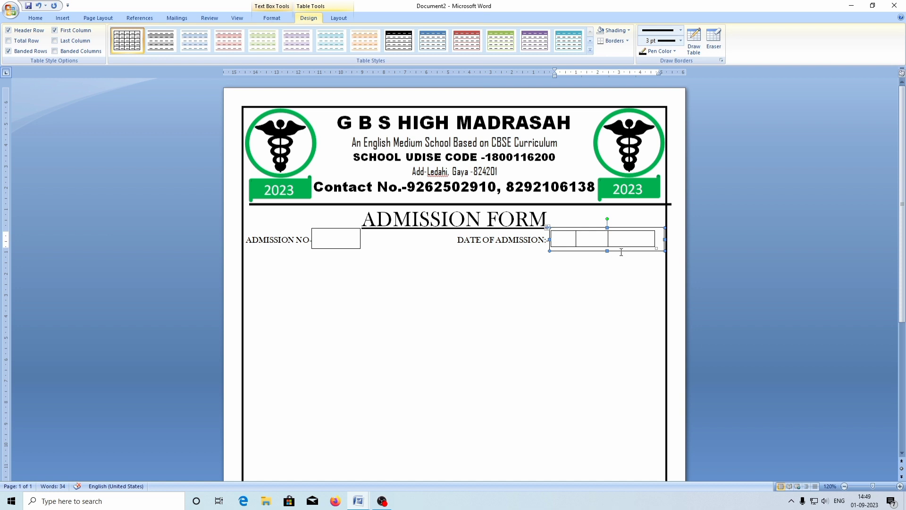
{"action": "left_click", "coordinate": [656, 251]}
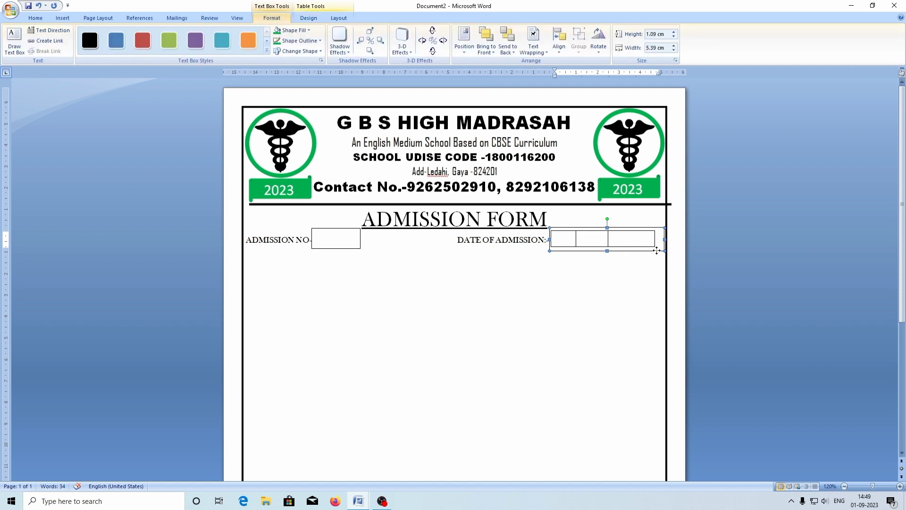
{"action": "left_click", "coordinate": [314, 42]}
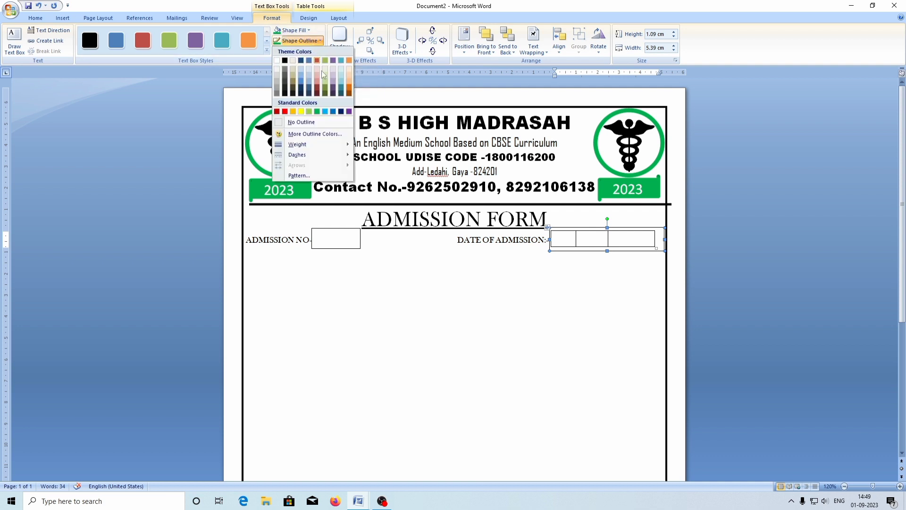
{"action": "left_click", "coordinate": [282, 121]}
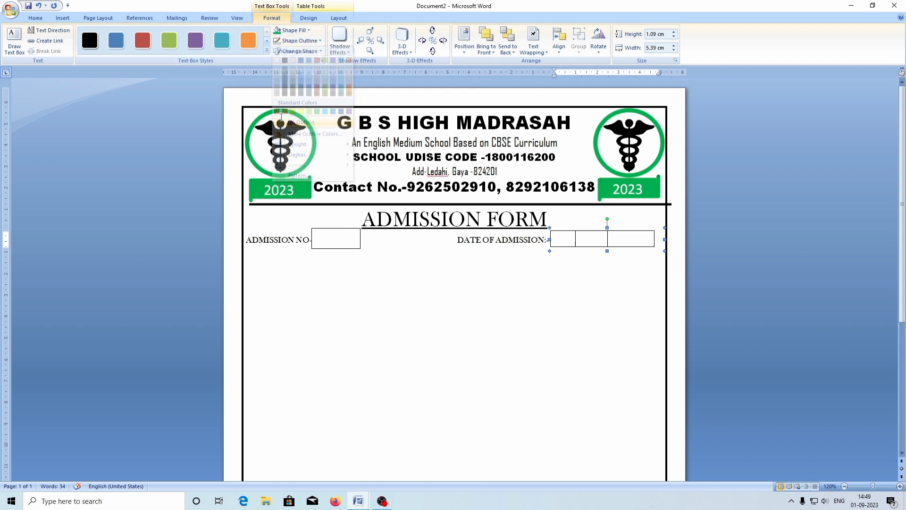
{"action": "left_click", "coordinate": [455, 275]}
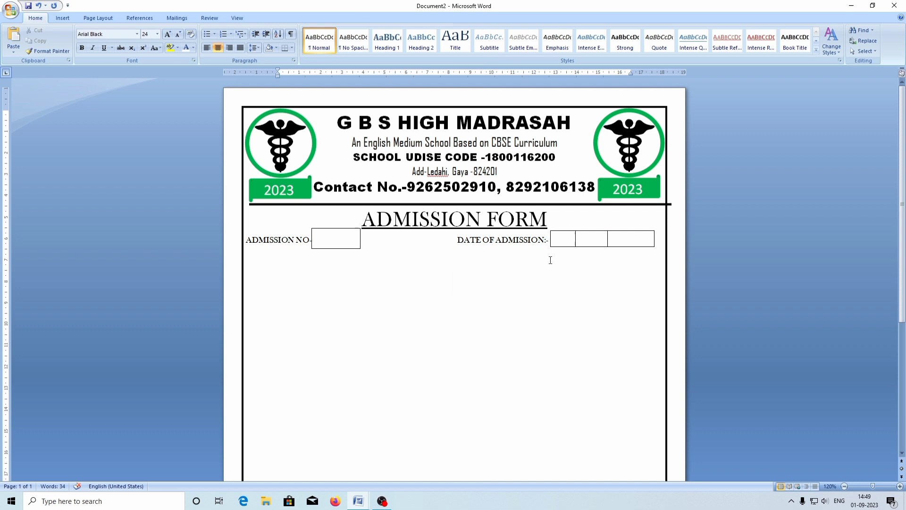
Copy the letterhead divider line below the admission number row and select the STUDENT PERSONAL INFORMATION heading.
{"action": "left_click", "coordinate": [300, 204]}
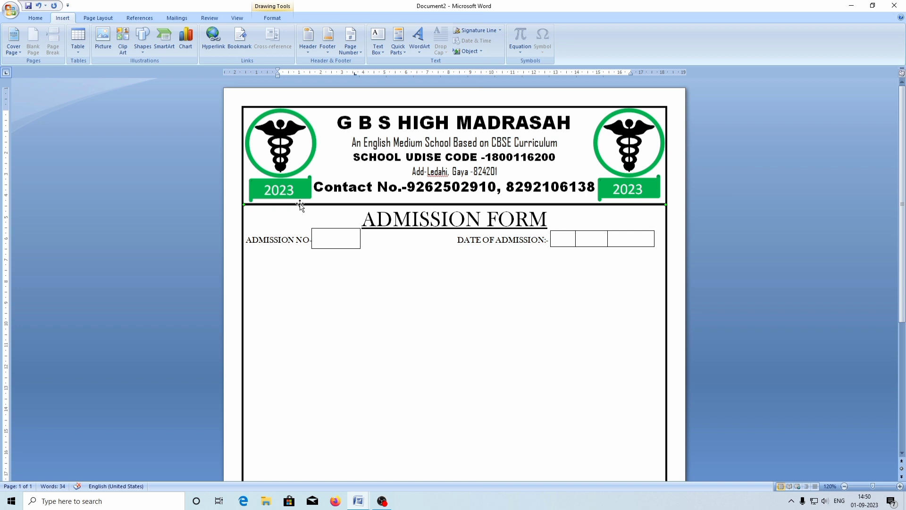
{"action": "key", "text": "ctrl+c"}
{"action": "key", "text": "ctrl+v"}
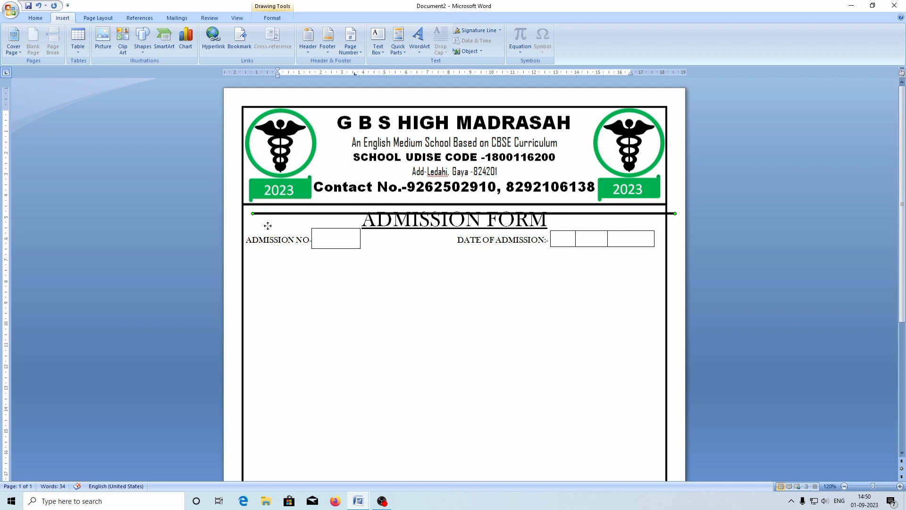
{"action": "left_click_drag", "start_coordinate": [259, 244], "coordinate": [267, 252]}
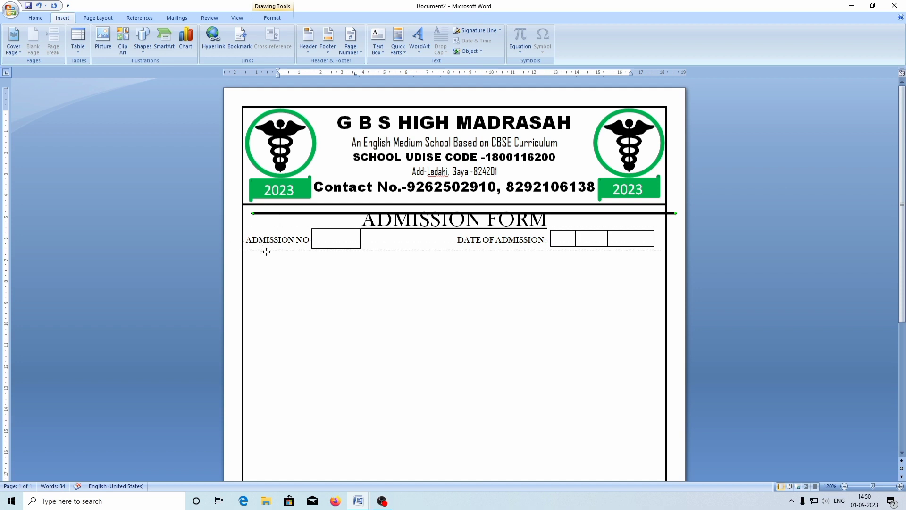
{"action": "left_click", "coordinate": [304, 283]}
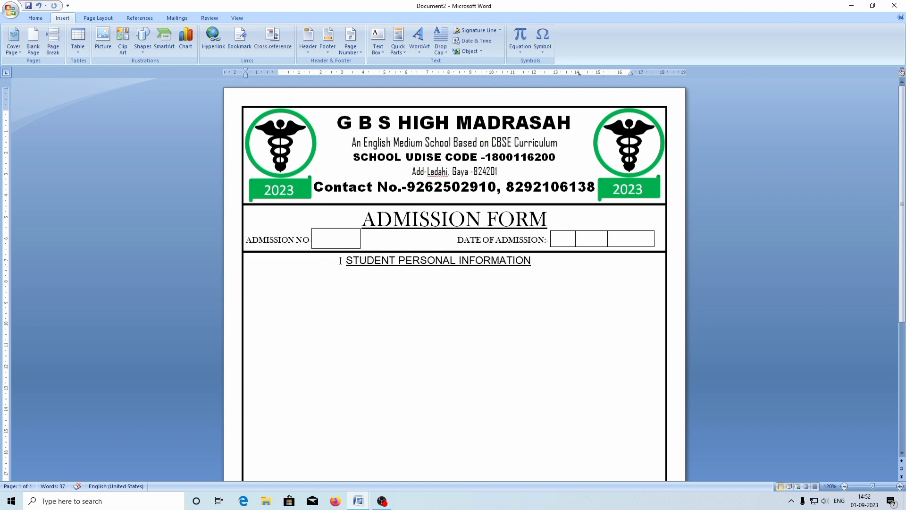
{"action": "mouse_move", "coordinate": [340, 260]}
{"action": "left_mouse_down"}
{"action": "mouse_move", "coordinate": [476, 283]}
{"action": "mouse_move", "coordinate": [531, 264]}
{"action": "left_mouse_up"}
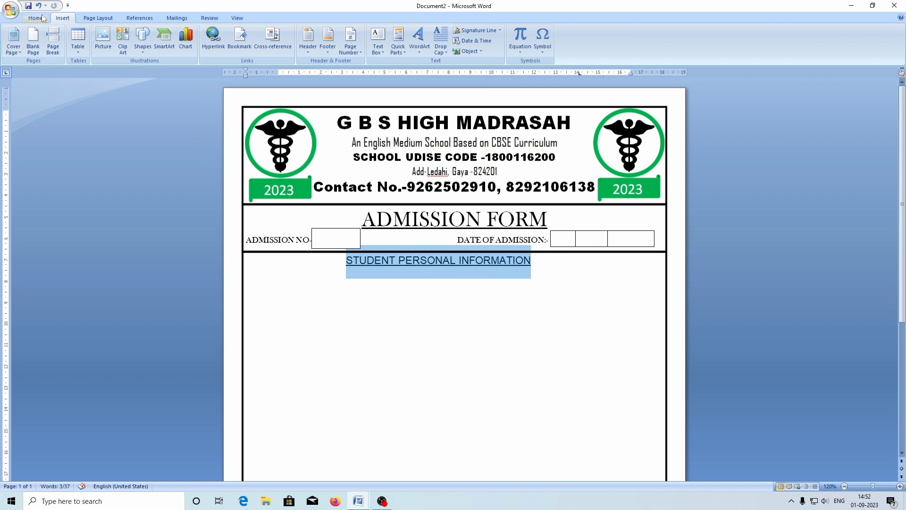
Set the STUDENT PERSONAL INFORMATION heading font to Arial Black.
{"action": "left_click", "coordinate": [42, 18]}
{"action": "left_click", "coordinate": [137, 34]}
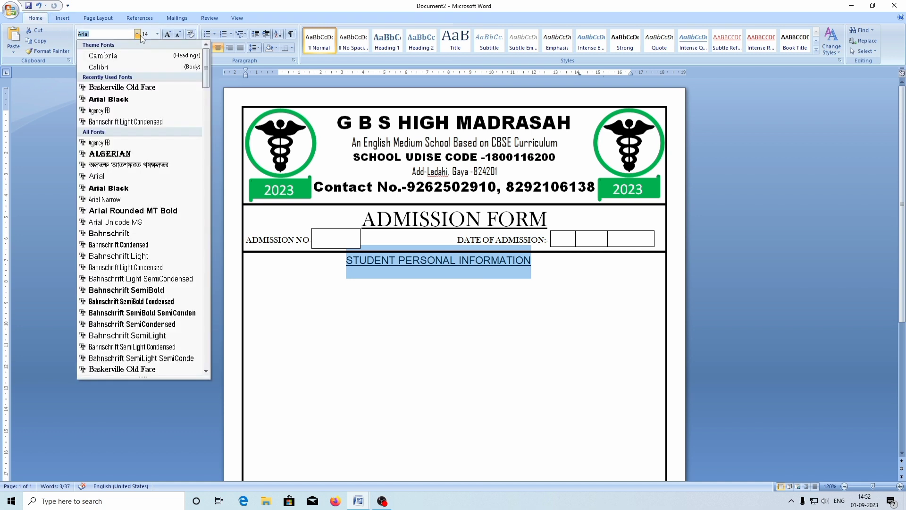
{"action": "left_click", "coordinate": [125, 100]}
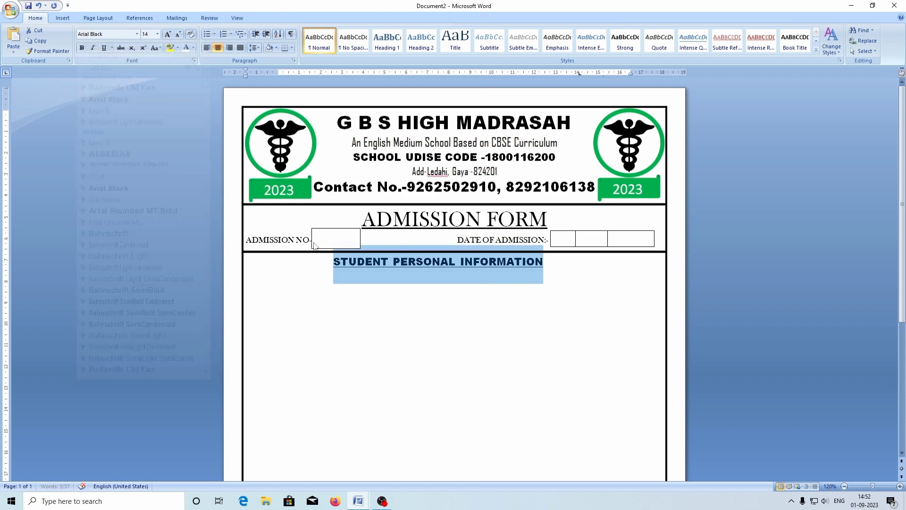
{"action": "left_click", "coordinate": [406, 325]}
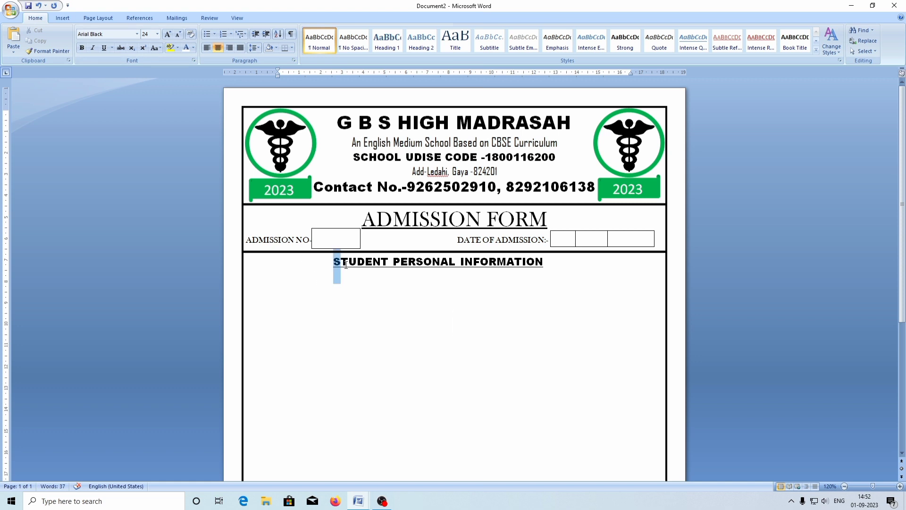
Give the STUDENT PERSONAL INFORMATION heading a thick underline.
{"action": "left_click_drag", "start_coordinate": [323, 268], "coordinate": [552, 282]}
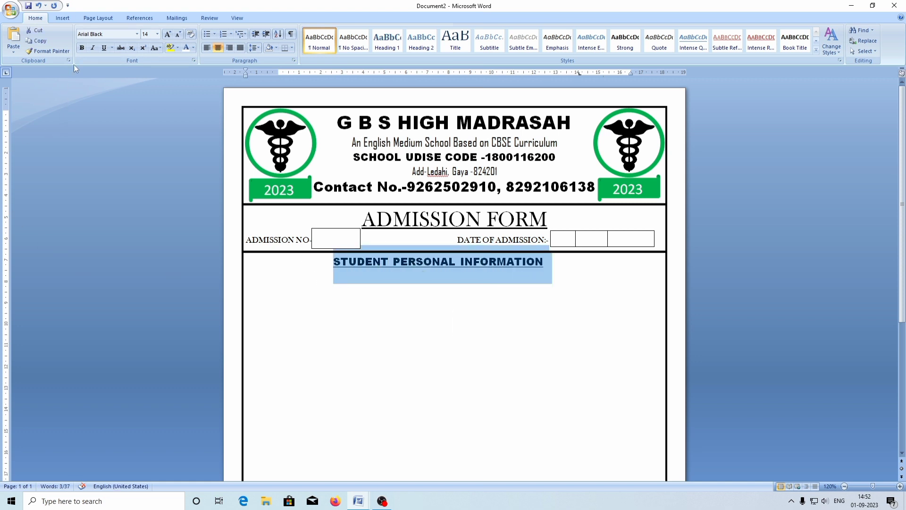
{"action": "left_click", "coordinate": [112, 48]}
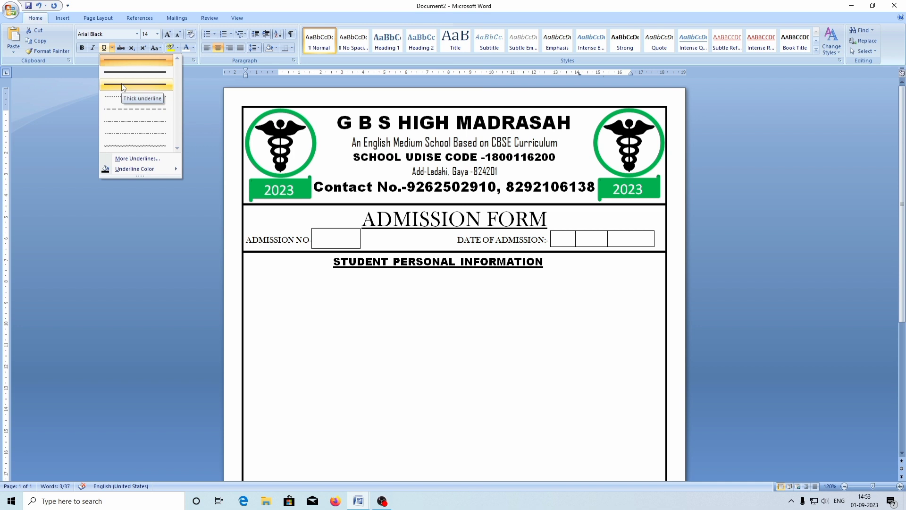
{"action": "left_click", "coordinate": [136, 85]}
{"action": "left_click", "coordinate": [390, 283]}
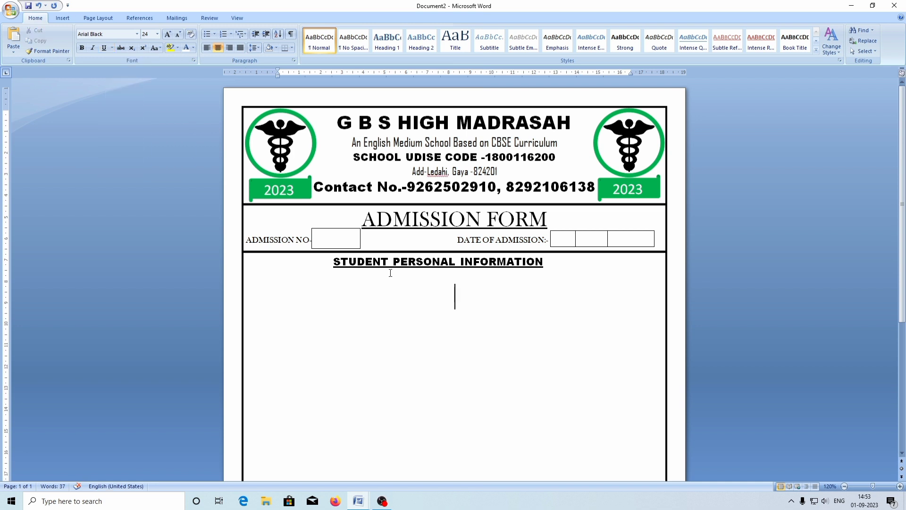
Draw a rounded rectangle for the parents photo on the left with a 2¼ pt outline.
{"action": "left_click", "coordinate": [62, 18]}
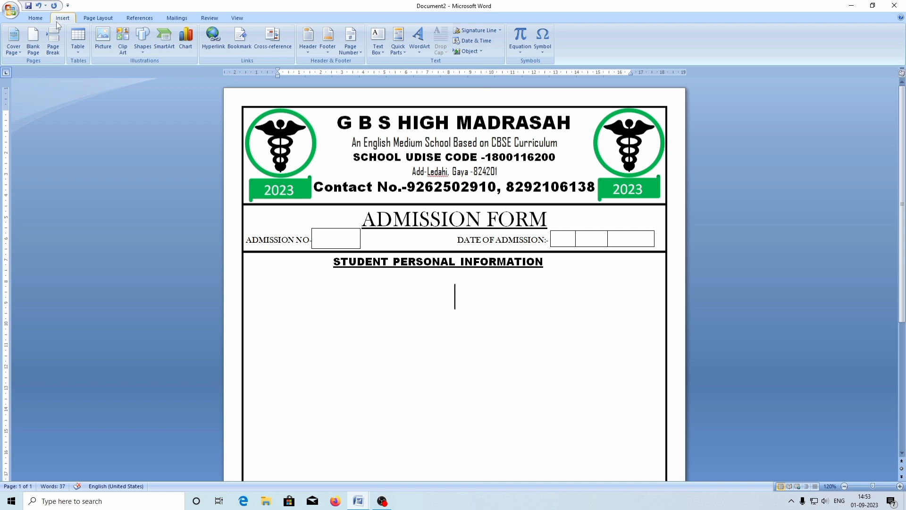
{"action": "left_click", "coordinate": [142, 41]}
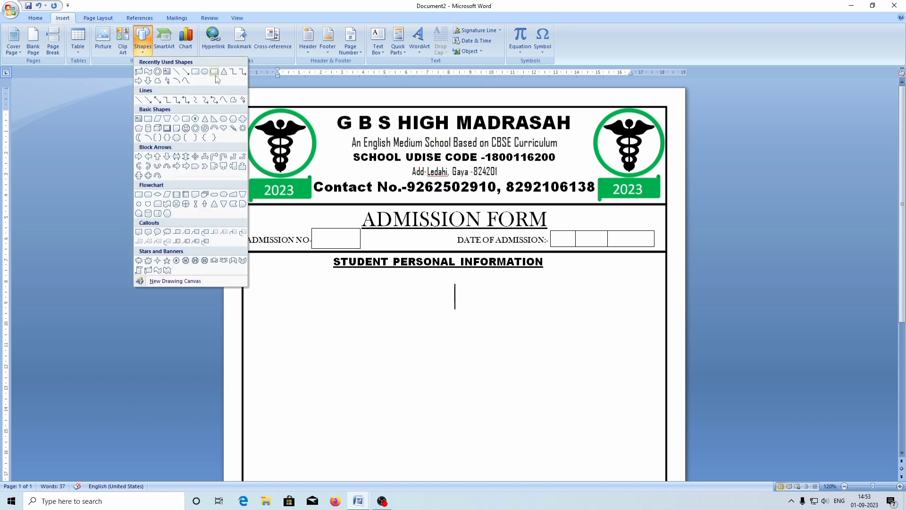
{"action": "left_click", "coordinate": [215, 72]}
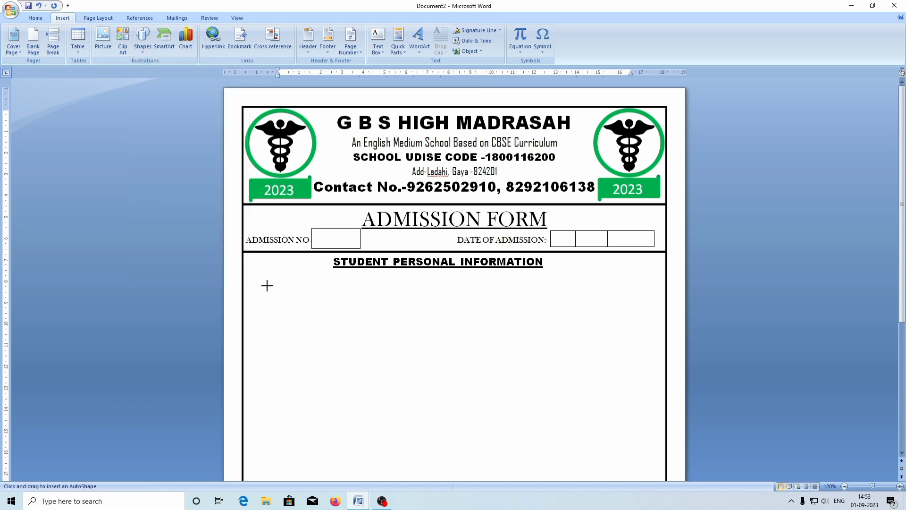
{"action": "left_click_drag", "start_coordinate": [249, 258], "coordinate": [312, 335]}
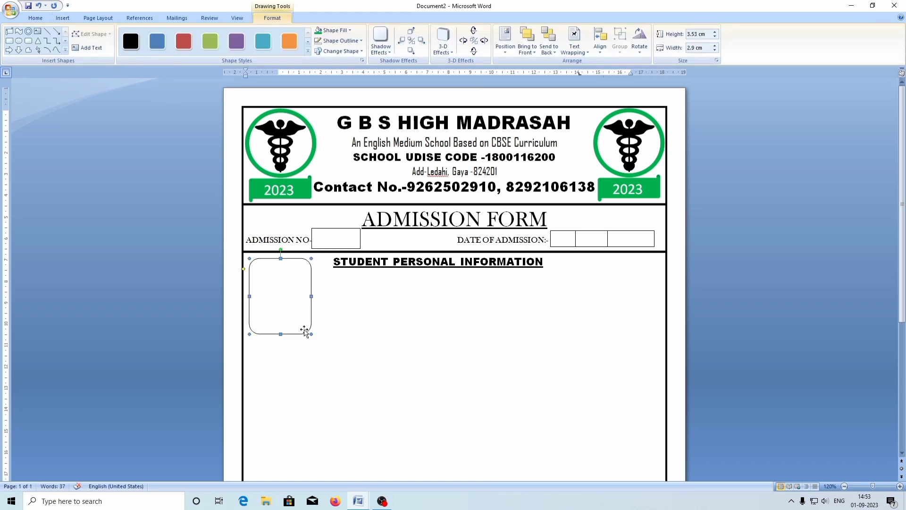
{"action": "left_click", "coordinate": [362, 41]}
{"action": "mouse_move", "coordinate": [340, 145]}
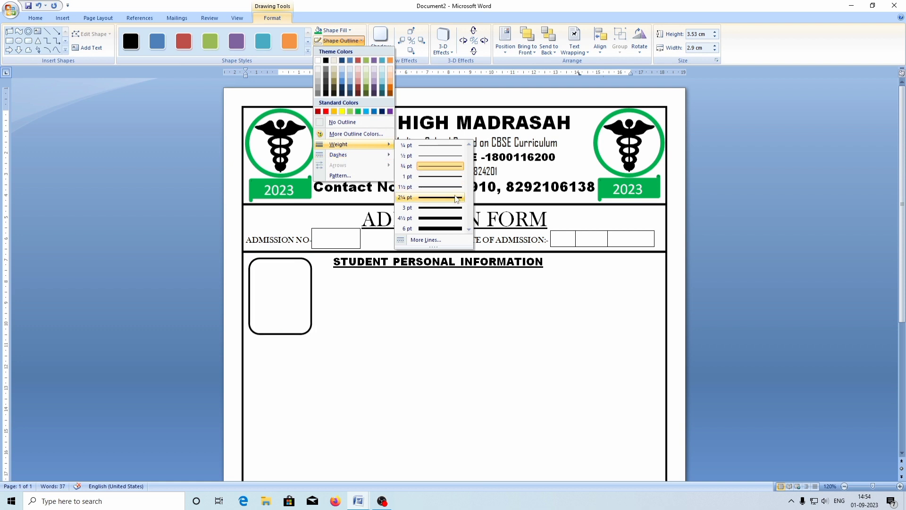
{"action": "left_click", "coordinate": [457, 197]}
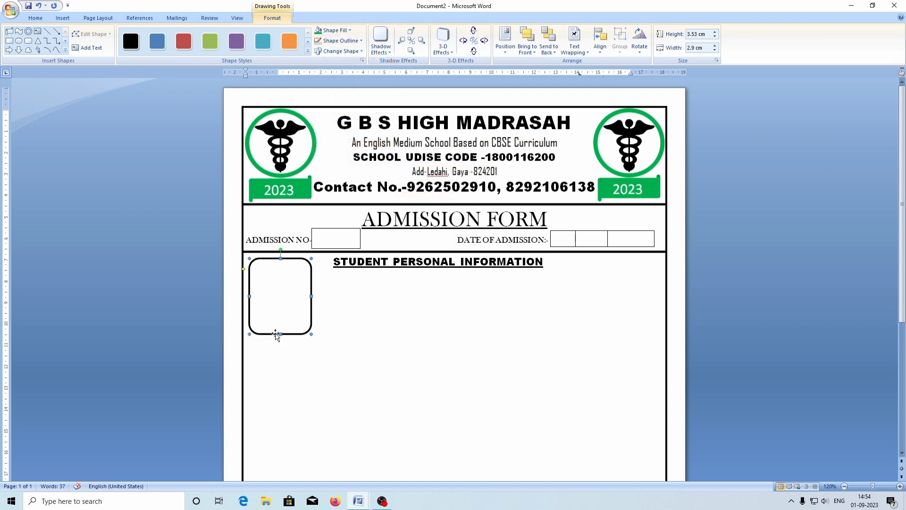
Duplicate the rounded photo box and place the copy on the right side.
{"action": "key", "text": "ctrl+c"}
{"action": "key", "text": "ctrl+v"}
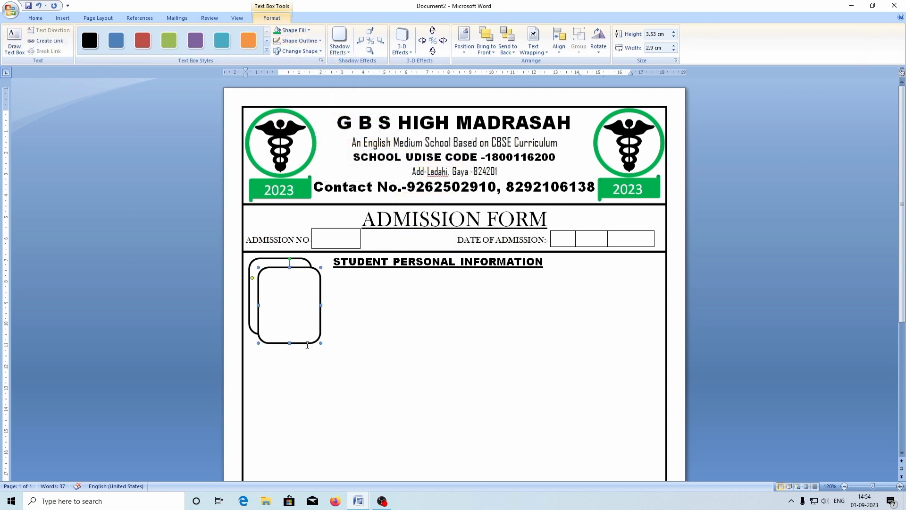
{"action": "left_click_drag", "start_coordinate": [307, 345], "coordinate": [636, 334]}
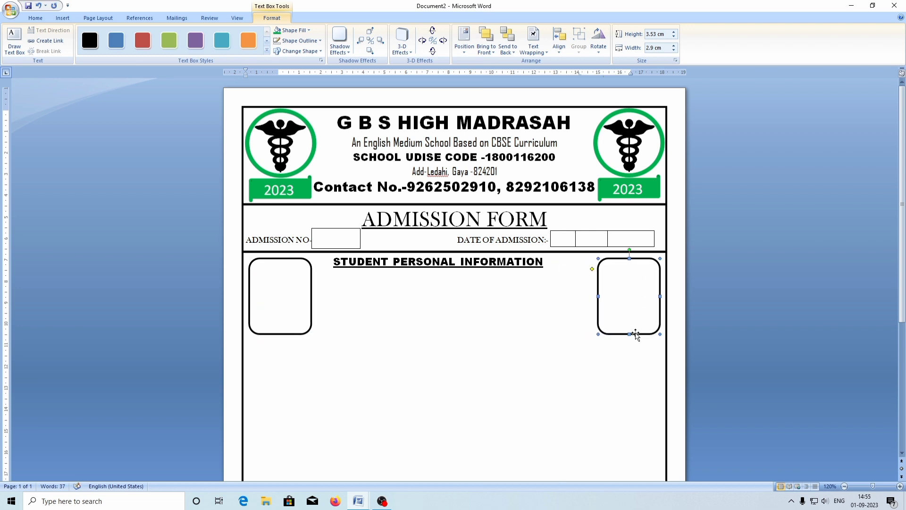
Add centred 'PARENTS PHOTO' text inside the left photo box.
{"action": "left_click", "coordinate": [455, 330]}
{"action": "right_click", "coordinate": [270, 298]}
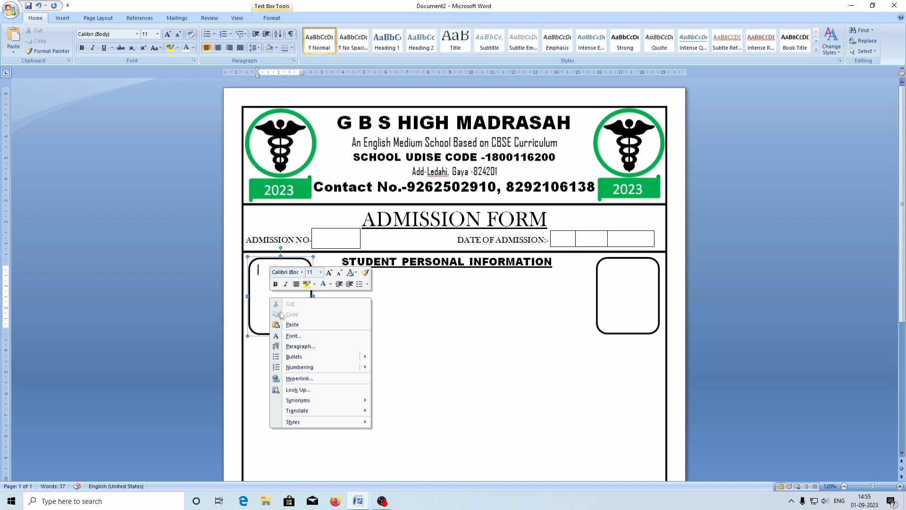
{"action": "left_click", "coordinate": [259, 313]}
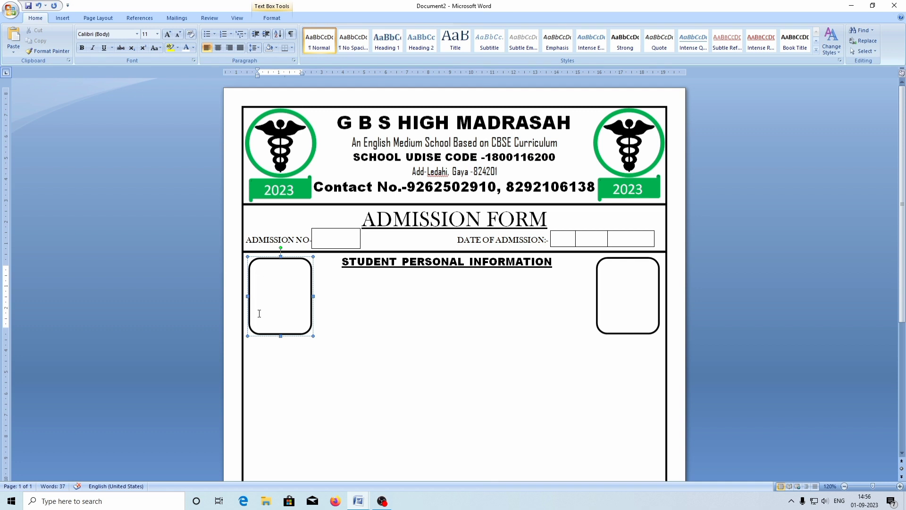
{"action": "type", "text": "PARENTS "}
{"action": "type", "text": "PHOTO"}
{"action": "key", "text": "Return"}
{"action": "key", "text": "ctrl+e"}
{"action": "left_click", "coordinate": [329, 311]}
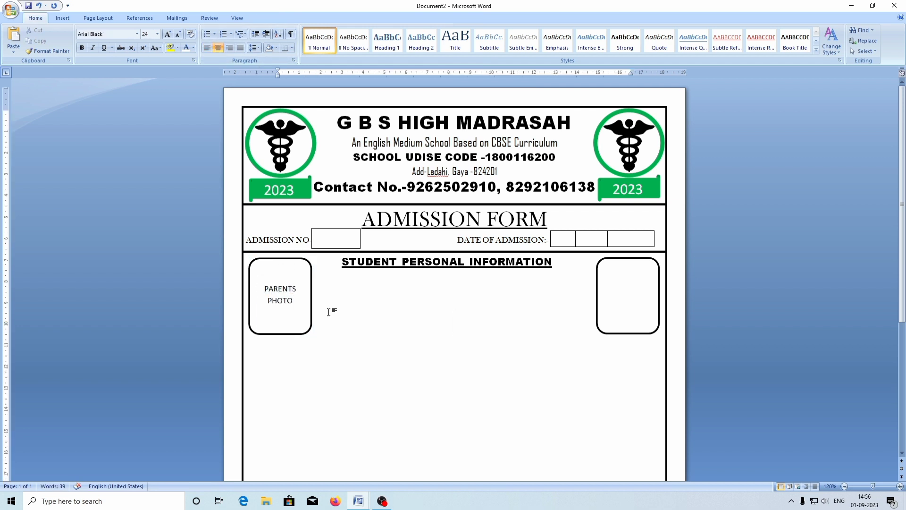
Type 'STUDENT PHOTO' on two lines inside the right photo box.
{"action": "left_click", "coordinate": [631, 281]}
{"action": "right_click", "coordinate": [631, 282]}
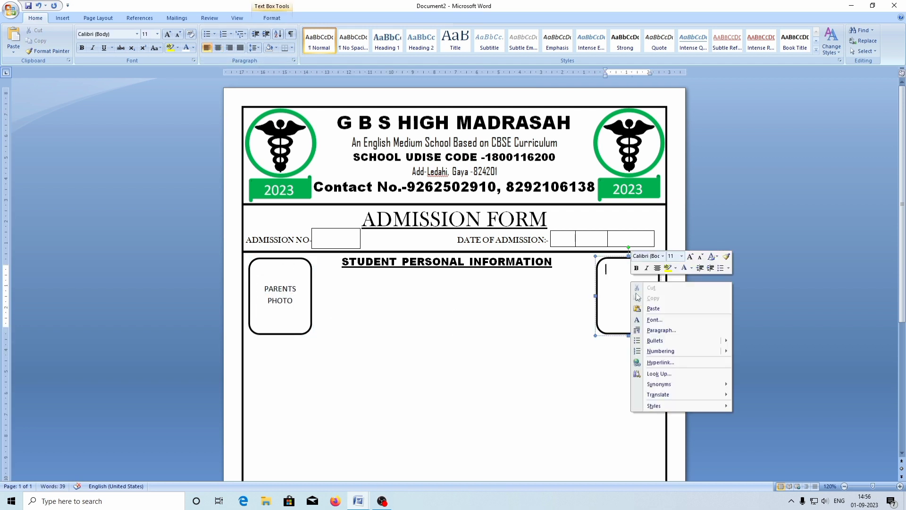
{"action": "left_click", "coordinate": [624, 311]}
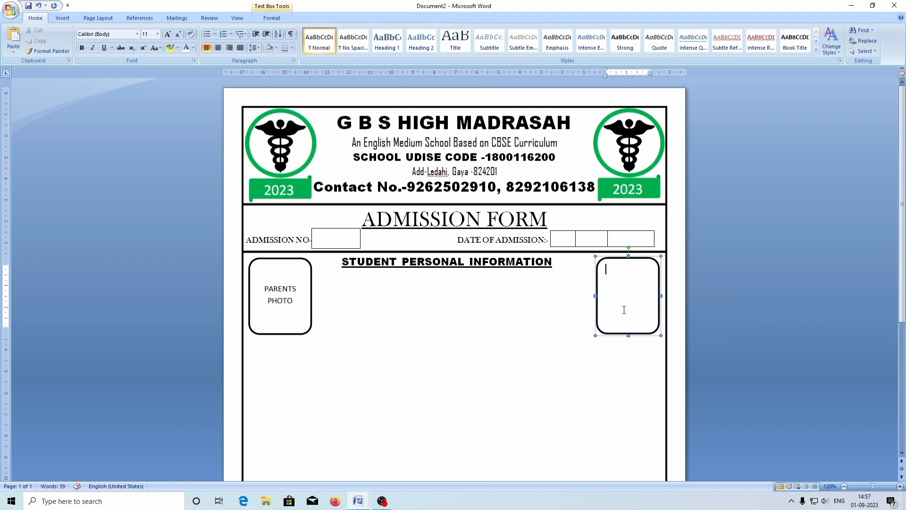
{"action": "type", "text": "STUDE"}
{"action": "type", "text": "NT"}
{"action": "key", "text": "Return"}
{"action": "type", "text": "PHOTO"}
Give the STUDENT PHOTO text single line spacing with no extra space, centred.
{"action": "key", "text": "ctrl+a"}
{"action": "left_click", "coordinate": [258, 48]}
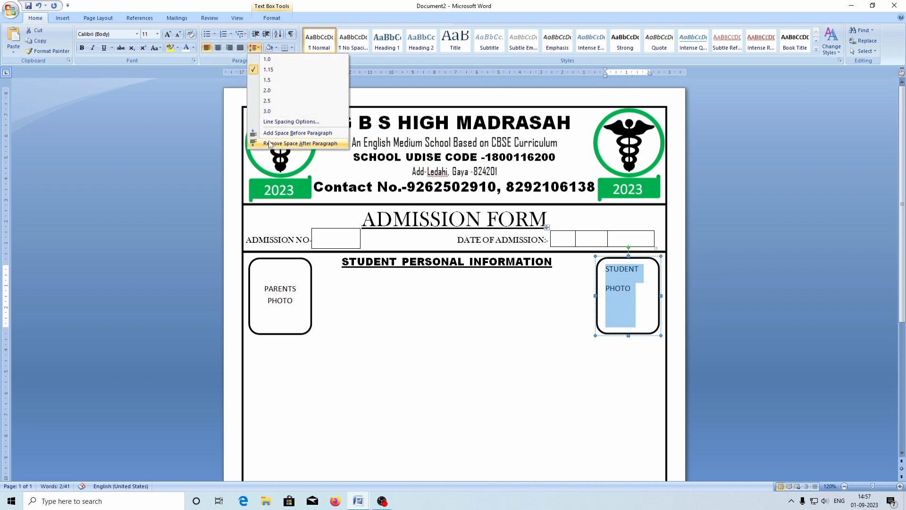
{"action": "left_click", "coordinate": [270, 143]}
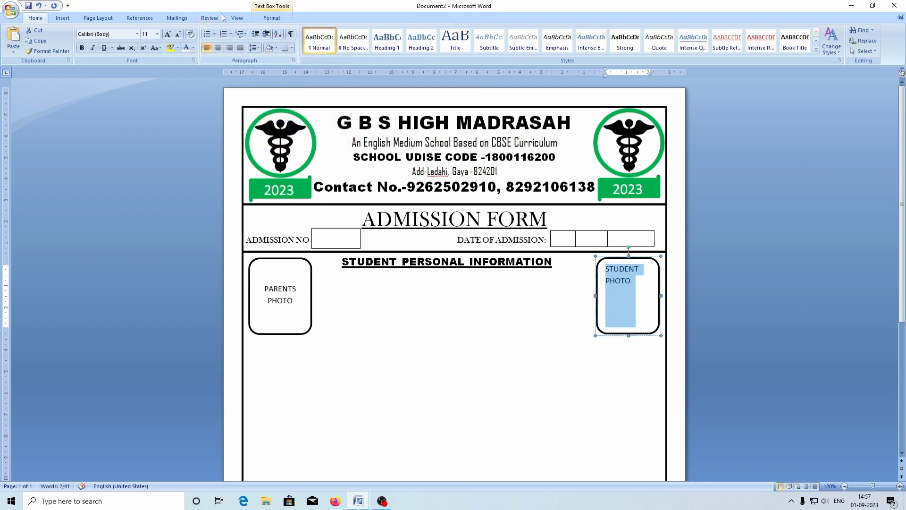
{"action": "left_click", "coordinate": [255, 48]}
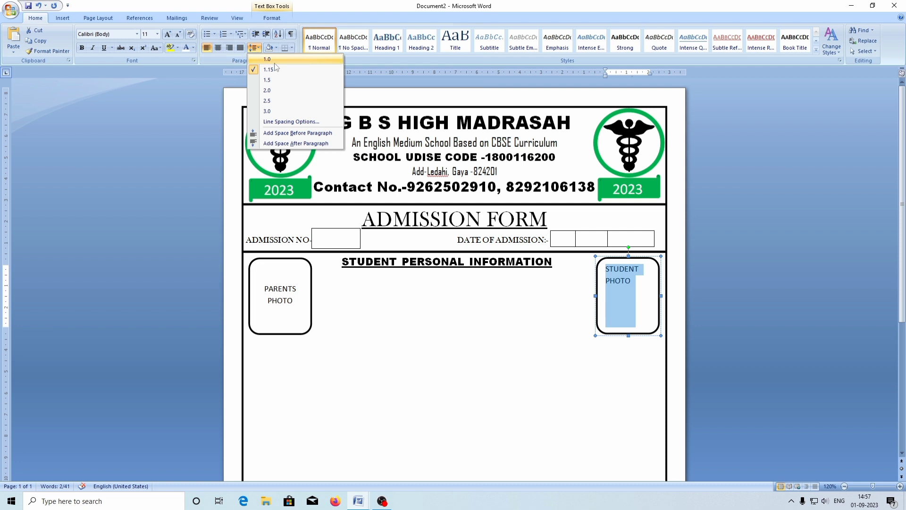
{"action": "left_click", "coordinate": [266, 59]}
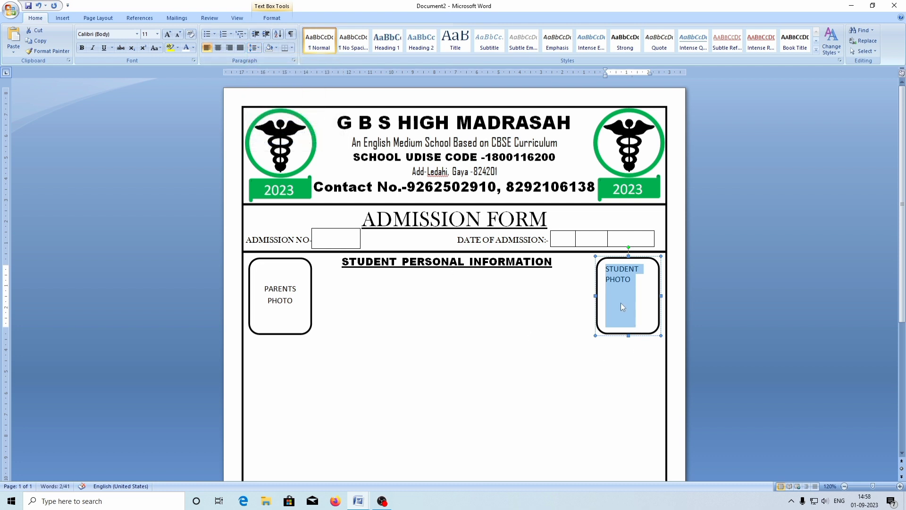
{"action": "left_click", "coordinate": [218, 47]}
{"action": "left_click", "coordinate": [486, 321]}
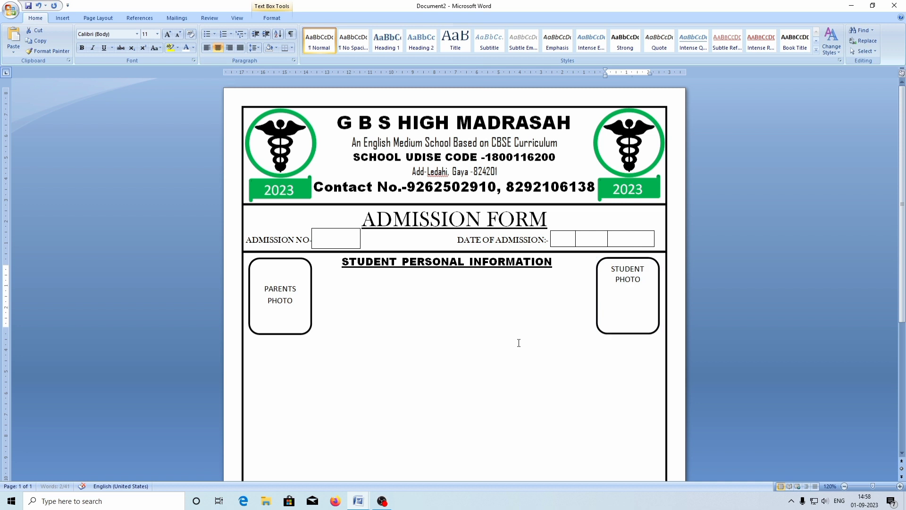
Move STUDENT PHOTO down two lines within its box.
{"action": "left_click", "coordinate": [611, 270]}
{"action": "key", "text": "Return"}
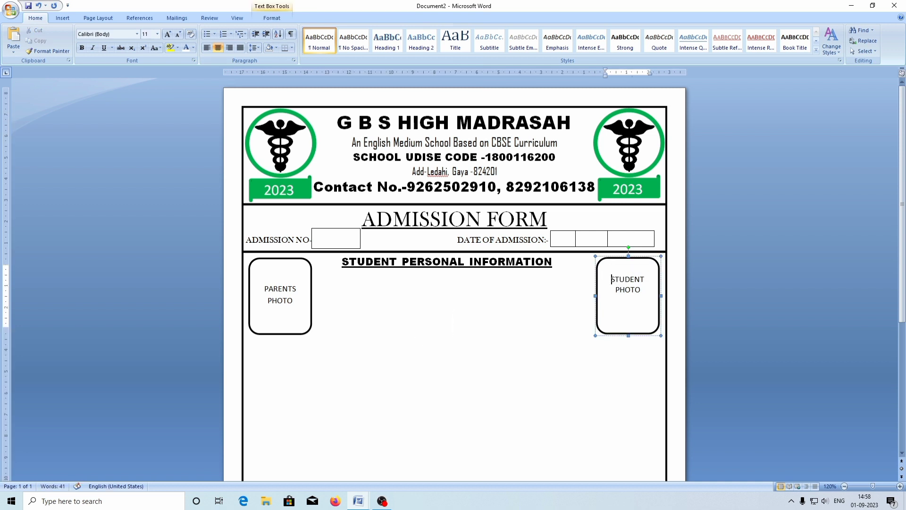
{"action": "key", "text": "Return"}
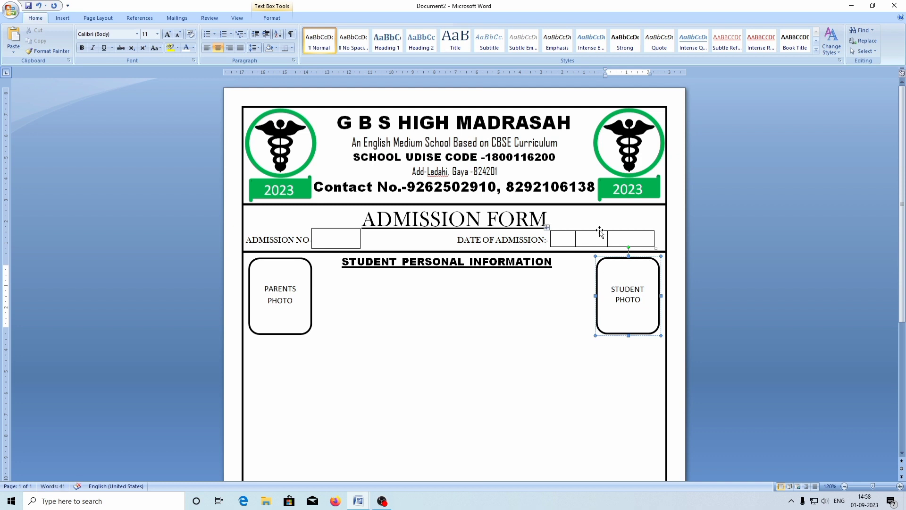
{"action": "left_click", "coordinate": [388, 298]}
{"action": "type", "text": "ADMITTED INTO CLASS"}
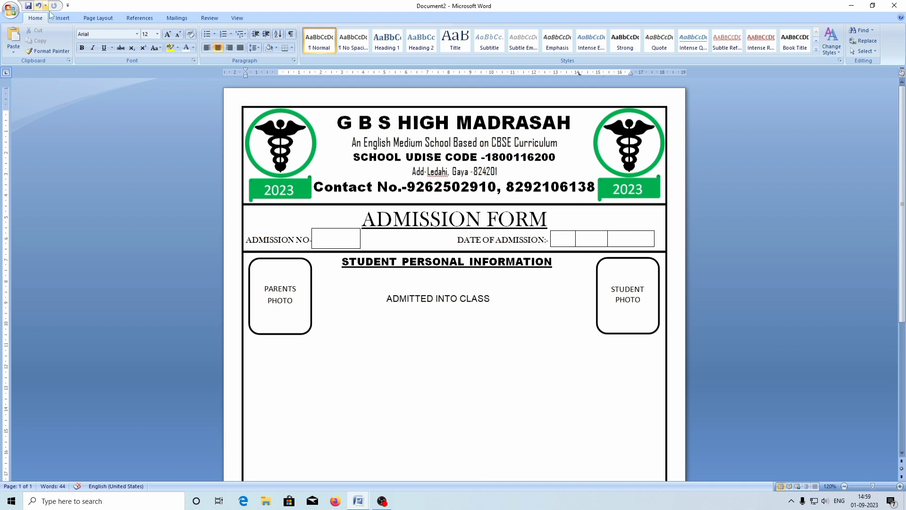
Draw a 0.71 × 4.88 cm rectangle under ADMITTED INTO CLASS as the class entry box.
{"action": "left_click", "coordinate": [62, 18]}
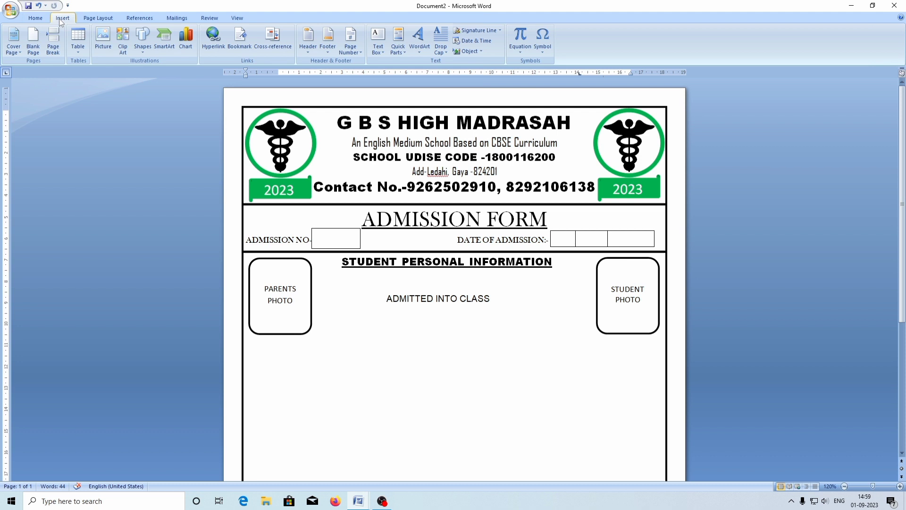
{"action": "left_click", "coordinate": [143, 42]}
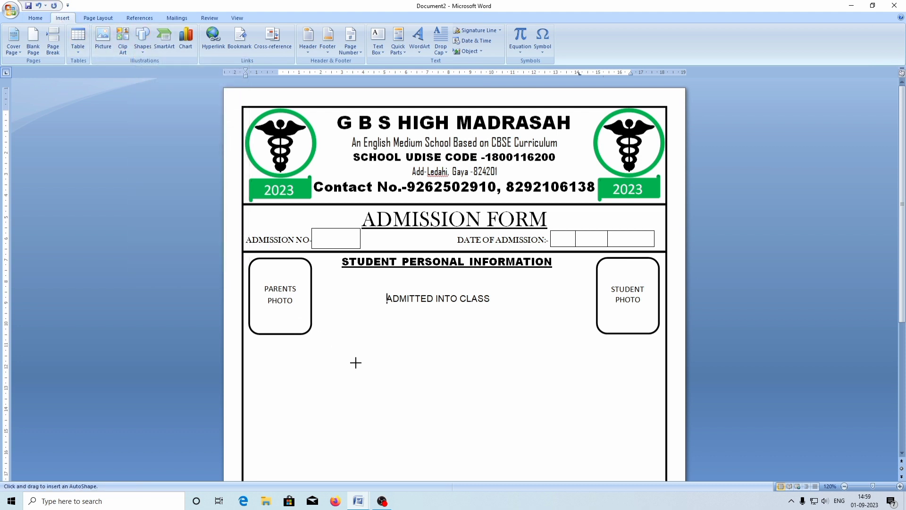
{"action": "left_click_drag", "start_coordinate": [385, 303], "coordinate": [490, 322]}
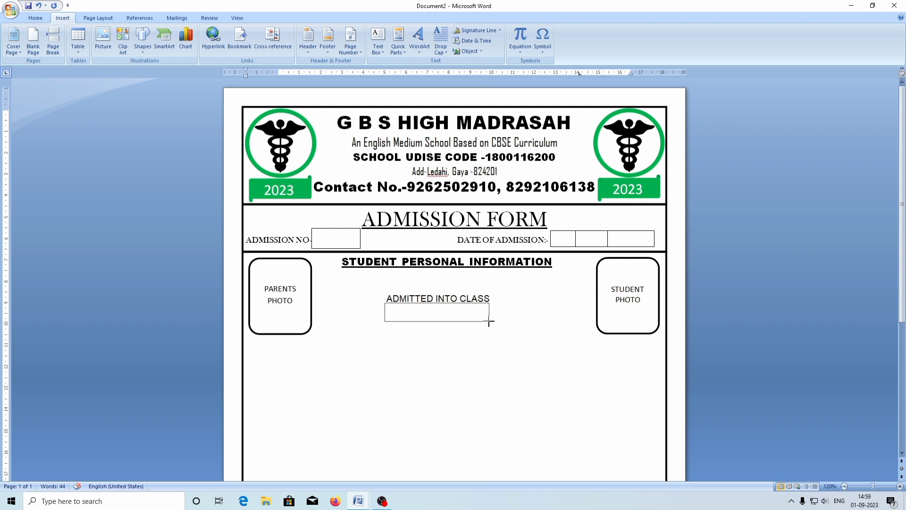
{"action": "left_click_drag", "start_coordinate": [489, 323], "coordinate": [491, 322]}
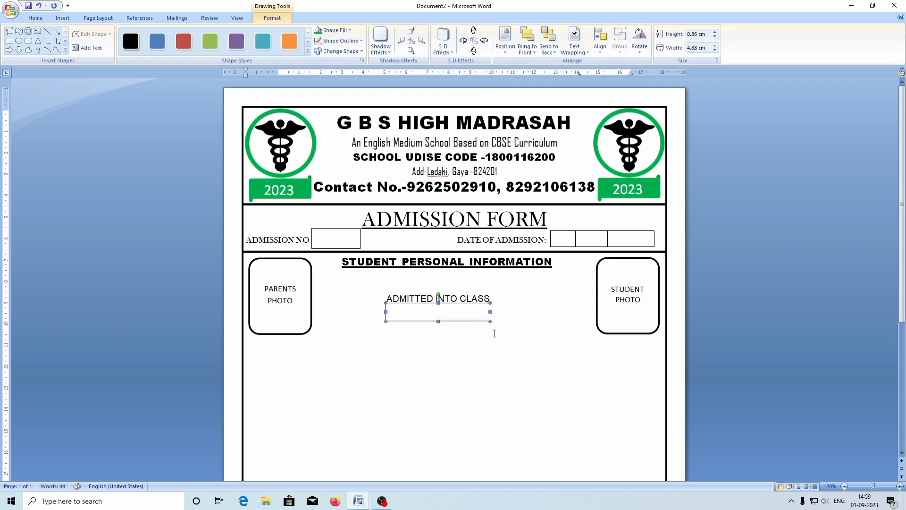
{"action": "left_click", "coordinate": [439, 306]}
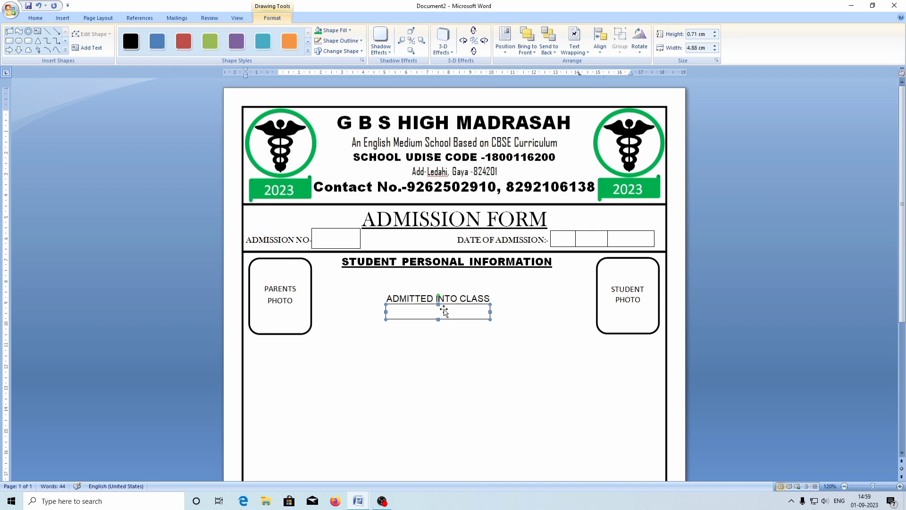
{"action": "left_click", "coordinate": [467, 329]}
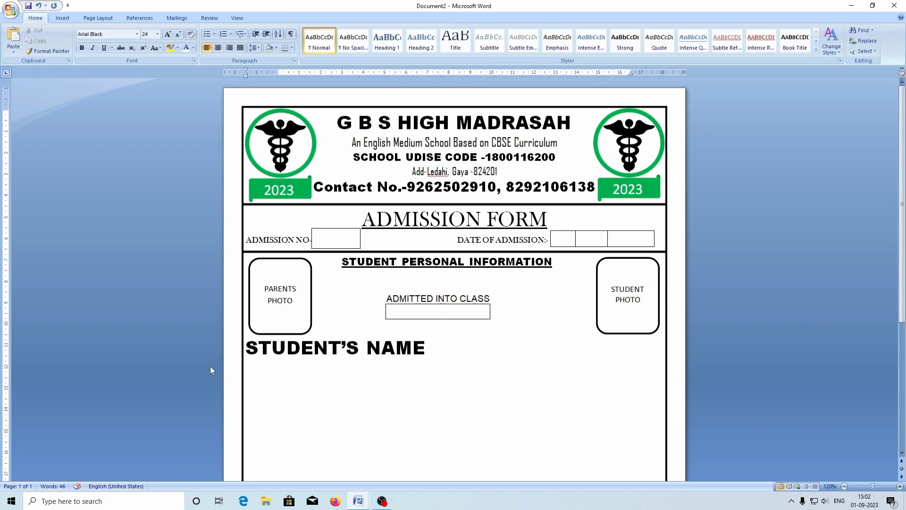
Reduce the STUDENT'S NAME label from 24 pt to 12 pt.
{"action": "left_click_drag", "start_coordinate": [245, 350], "coordinate": [406, 359]}
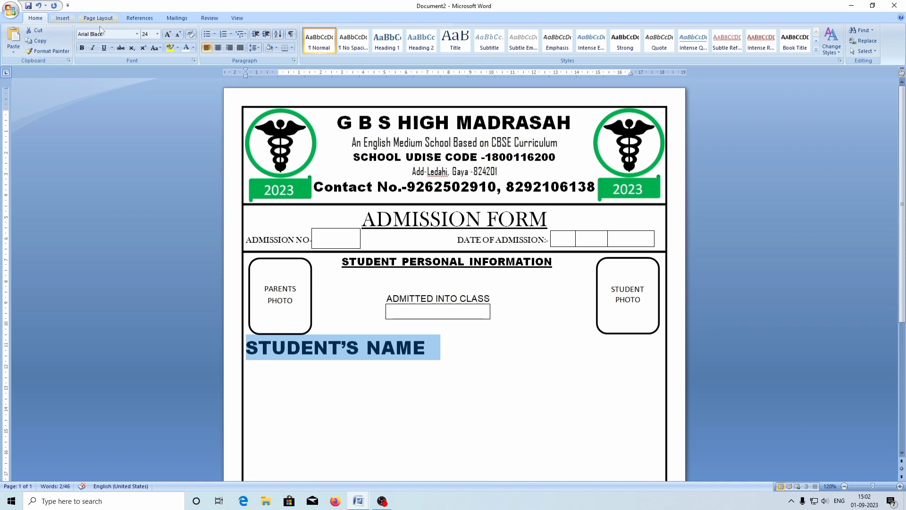
{"action": "left_click", "coordinate": [157, 34]}
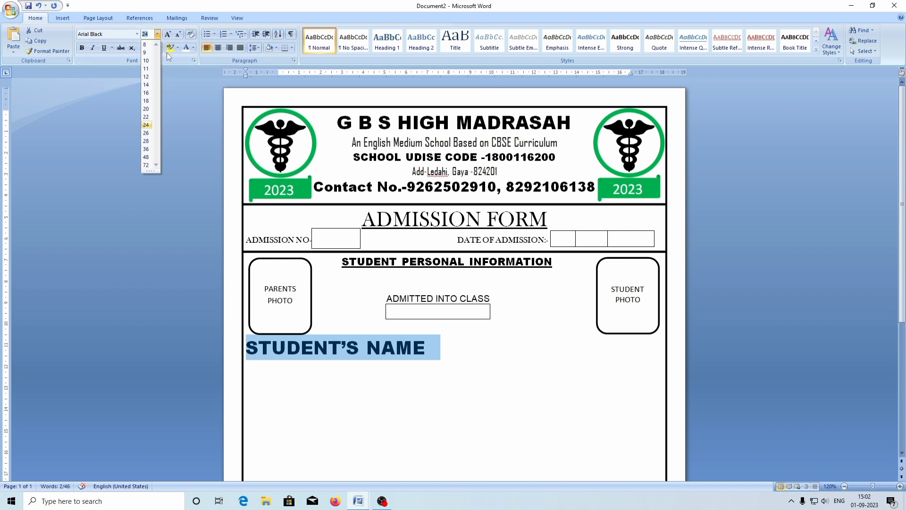
{"action": "left_click", "coordinate": [147, 76]}
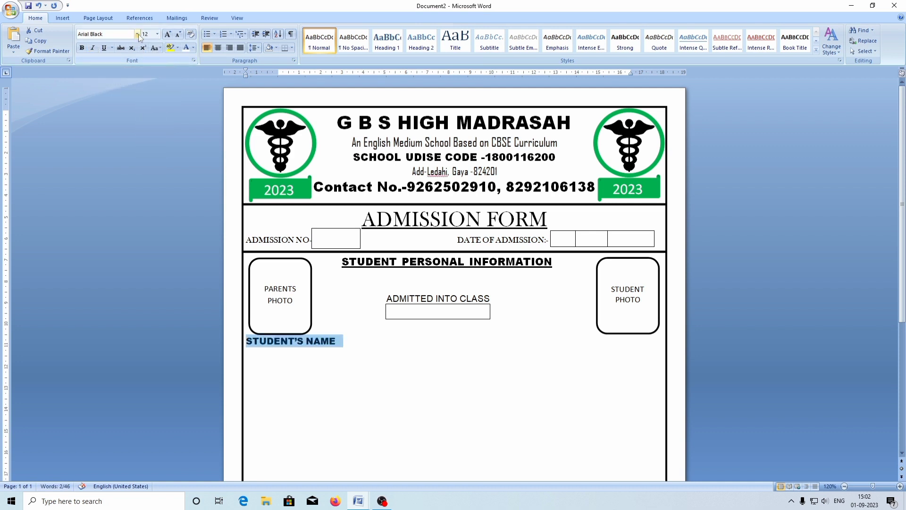
{"action": "left_click", "coordinate": [136, 35]}
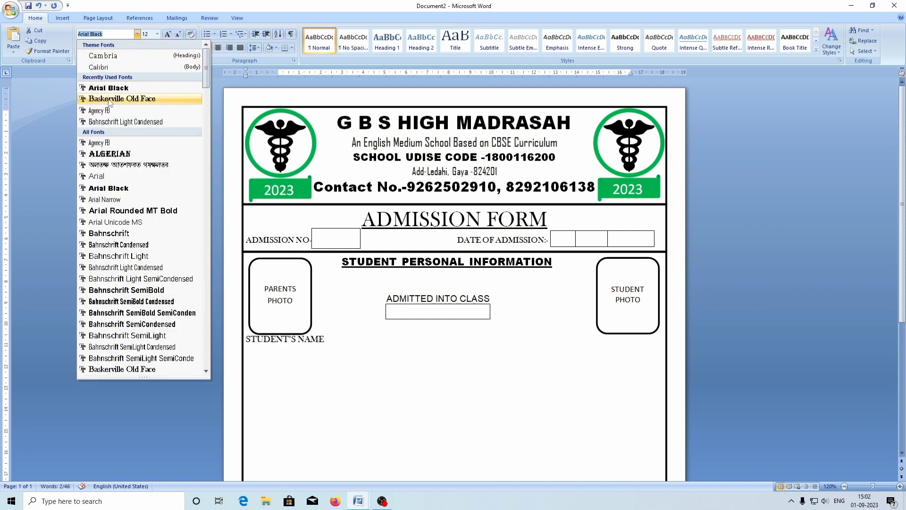
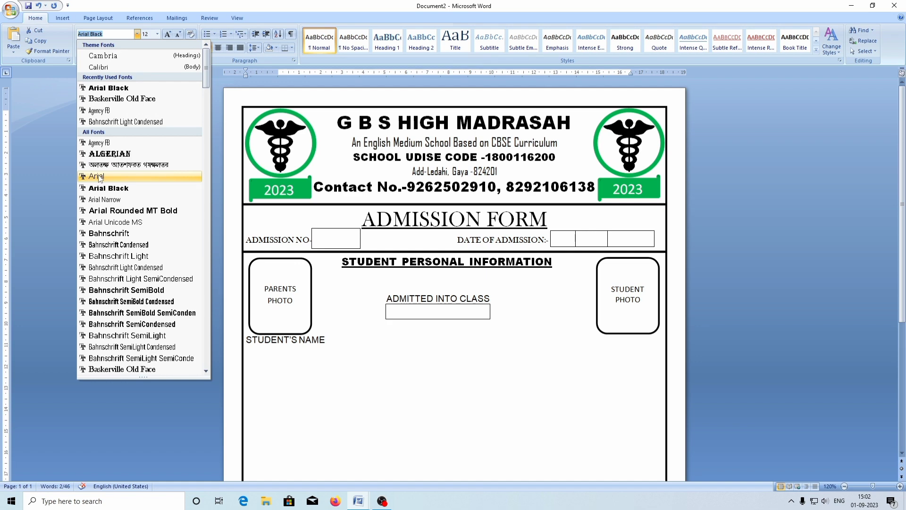
Format the STUDENT'S NAME label as Arial 10 with space added before the paragraph.
{"action": "left_click", "coordinate": [97, 176]}
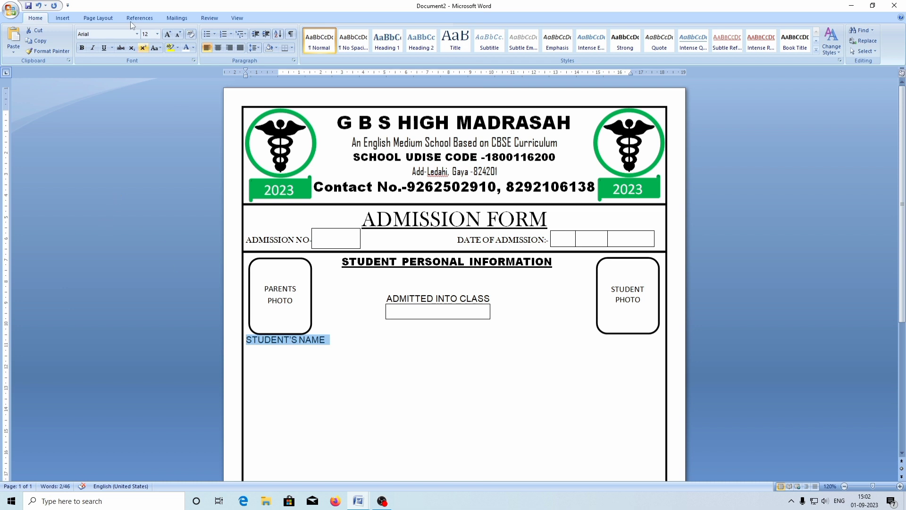
{"action": "left_click", "coordinate": [157, 34]}
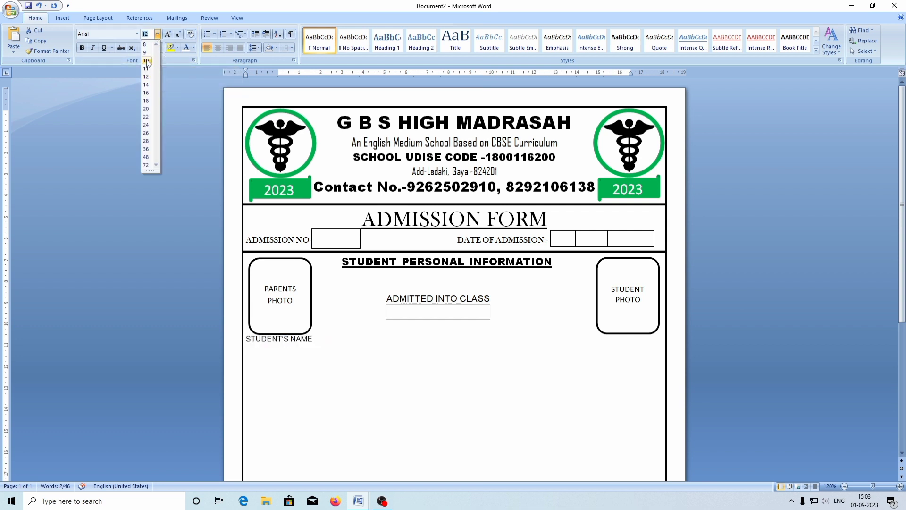
{"action": "left_click", "coordinate": [147, 61]}
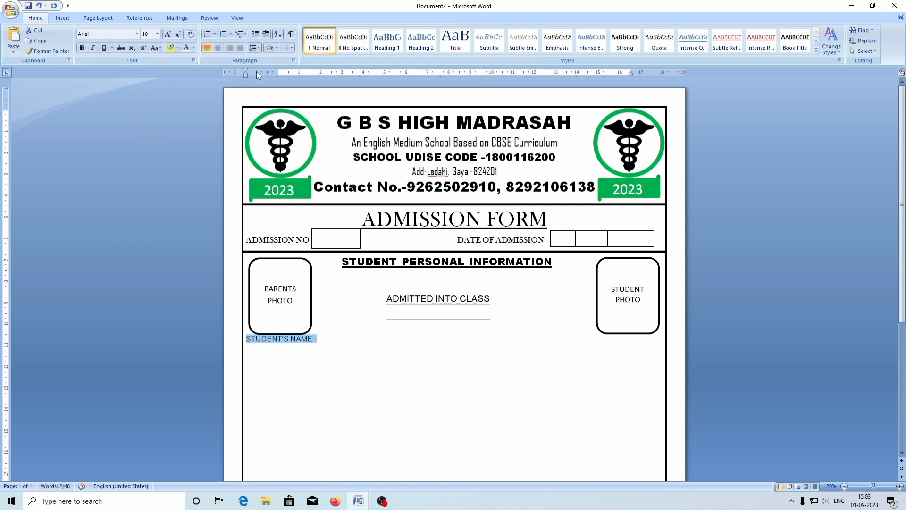
{"action": "left_click", "coordinate": [252, 50]}
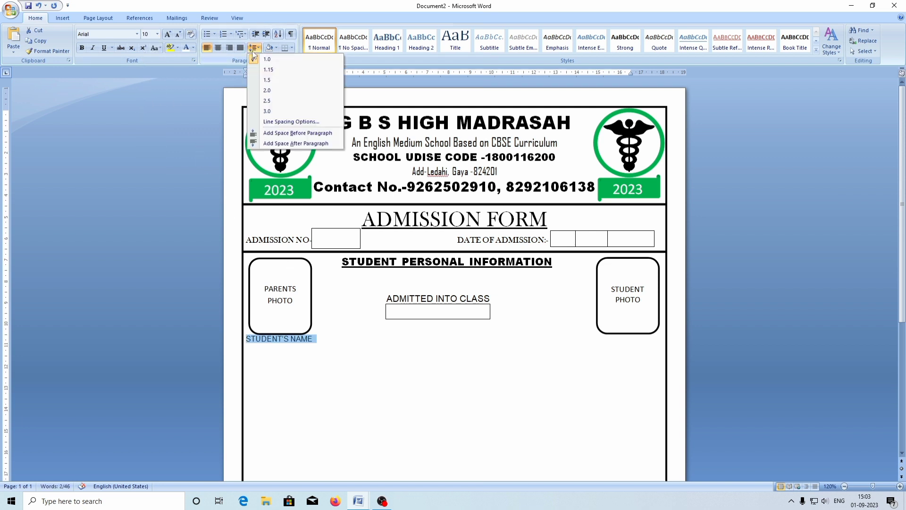
{"action": "left_click", "coordinate": [263, 72]}
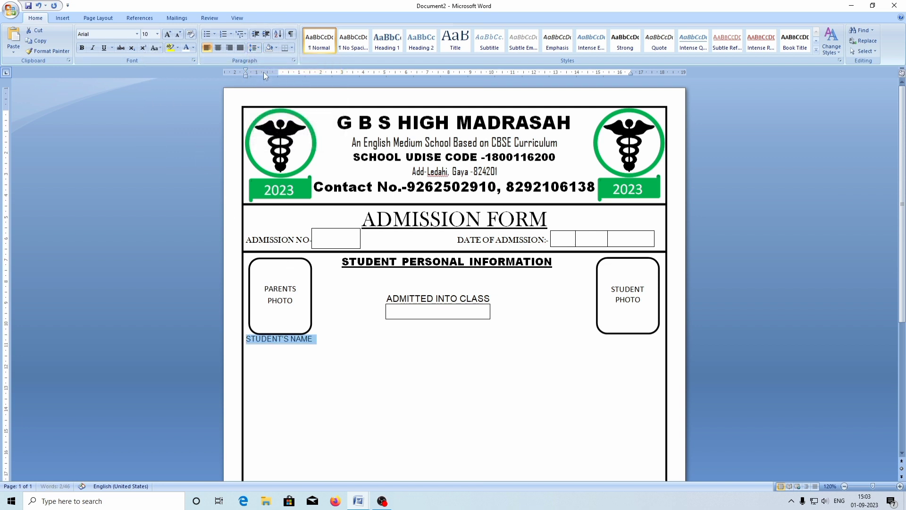
{"action": "left_click", "coordinate": [255, 47]}
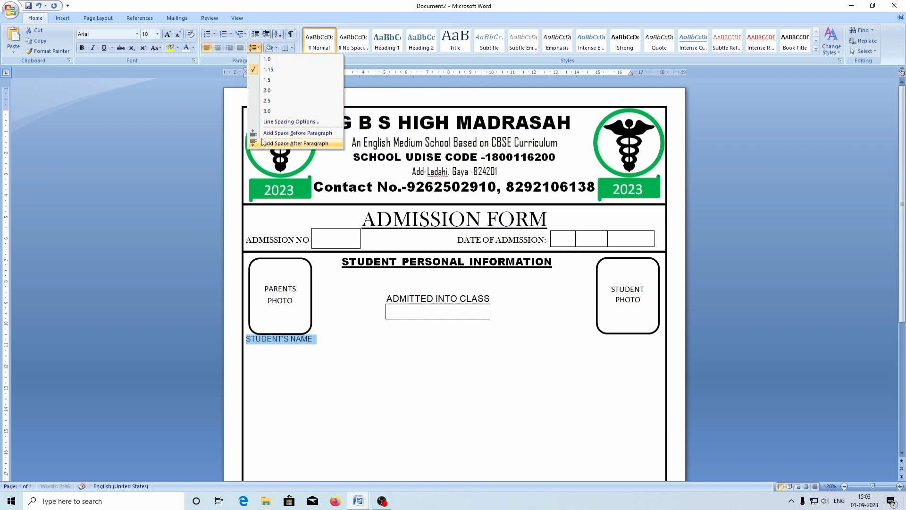
{"action": "left_click", "coordinate": [263, 136]}
{"action": "key", "text": "End"}
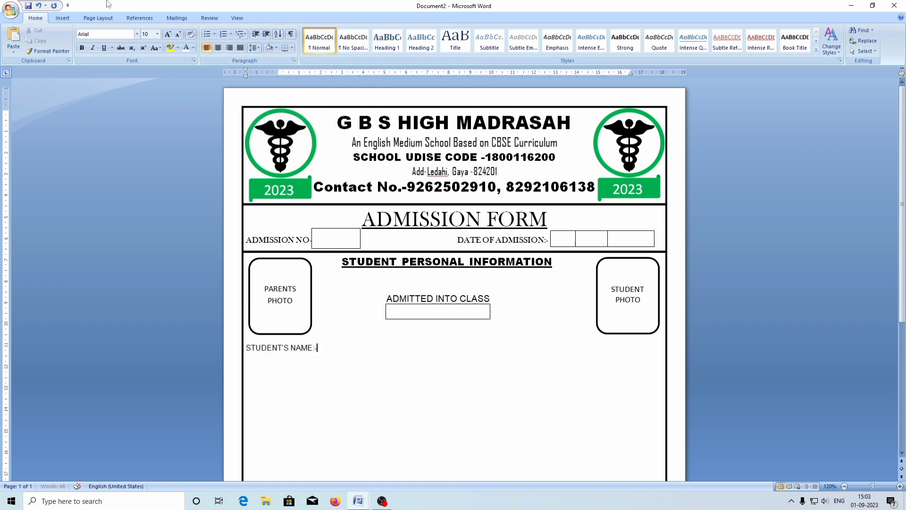
End the label with ':-' and draw a long rectangle answer box after it.
{"action": "type", "text": ":-"}
{"action": "left_click", "coordinate": [63, 18]}
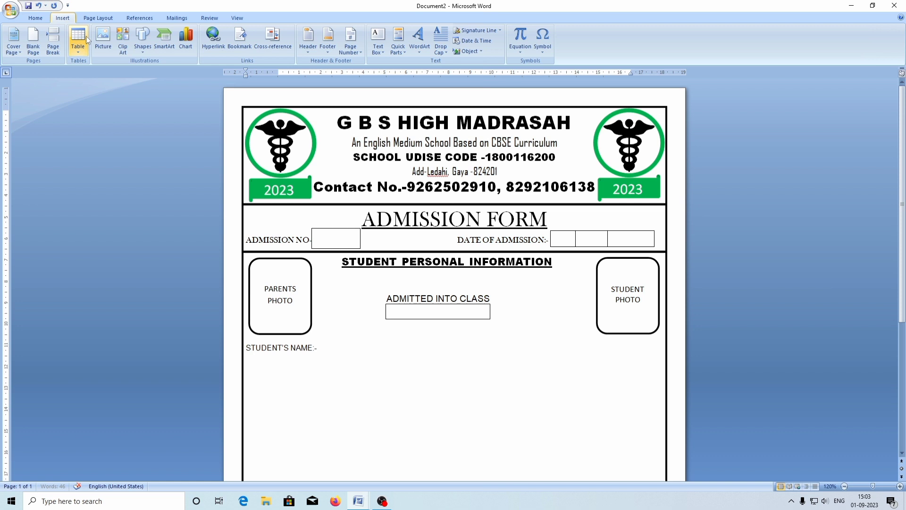
{"action": "left_click", "coordinate": [143, 43]}
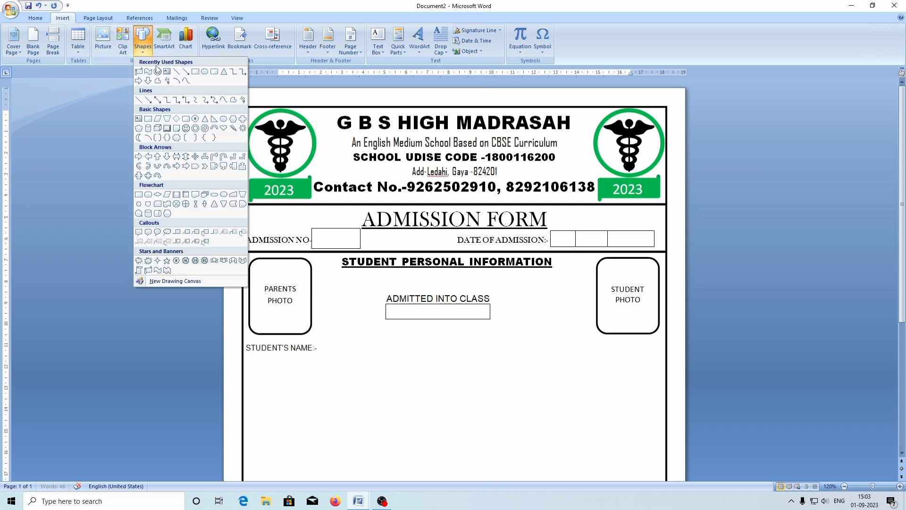
{"action": "left_click", "coordinate": [187, 72]}
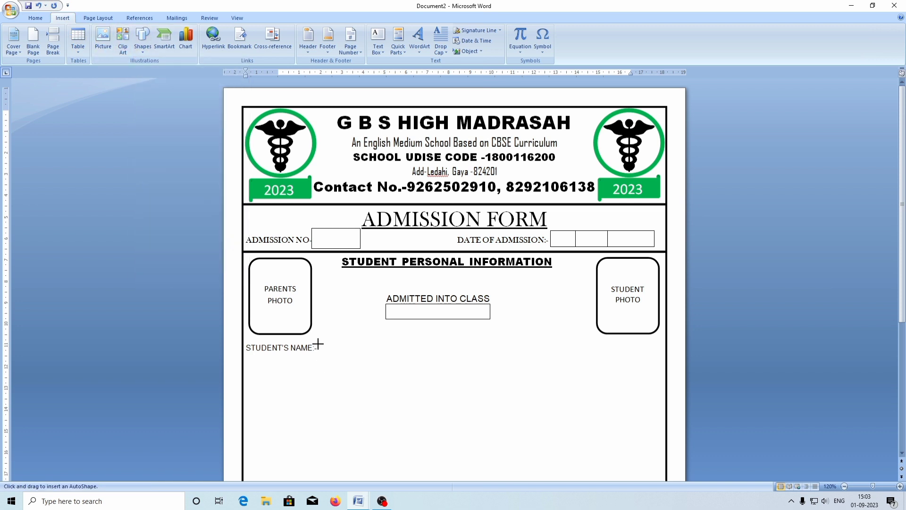
{"action": "left_click_drag", "start_coordinate": [318, 344], "coordinate": [661, 358]}
{"action": "left_click", "coordinate": [246, 368]}
Add a FATHER'S NAME line below and format it in Arial.
{"action": "type", "text": "FATHER"}
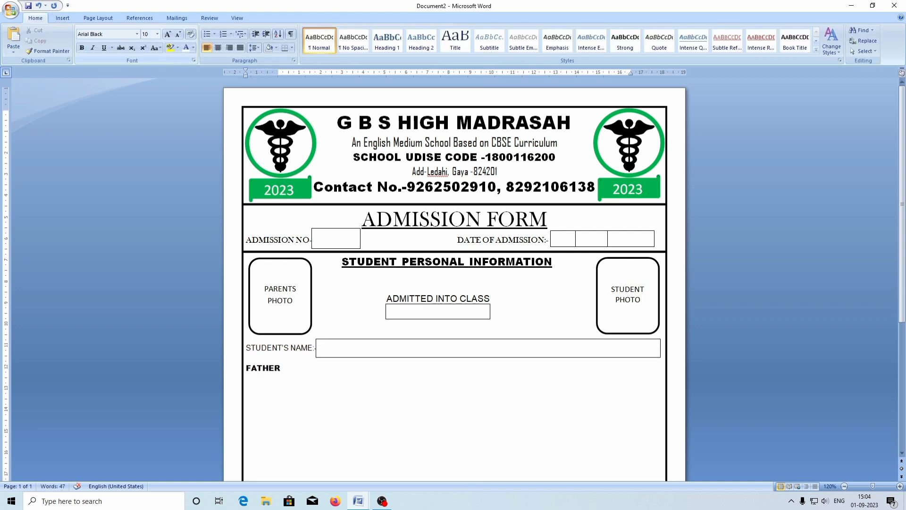
{"action": "type", "text": "'S NAME"}
{"action": "left_click", "coordinate": [215, 362]}
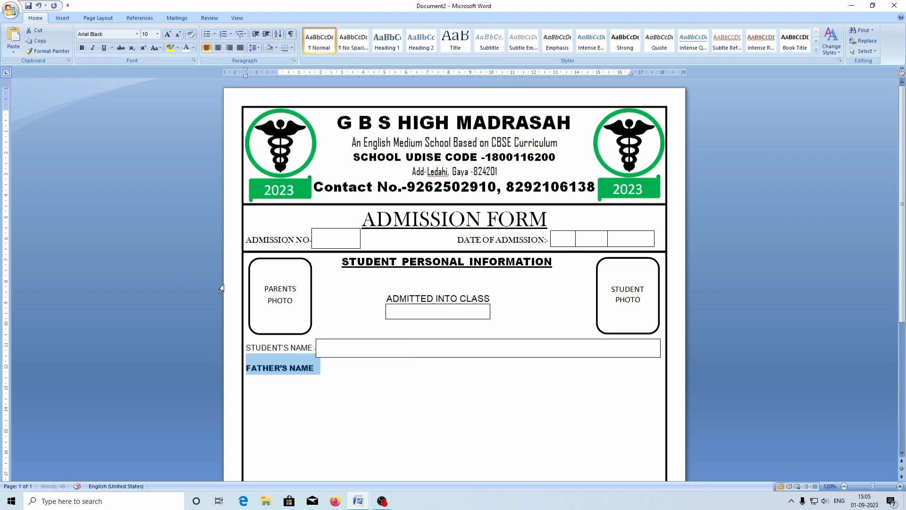
{"action": "left_click", "coordinate": [137, 34]}
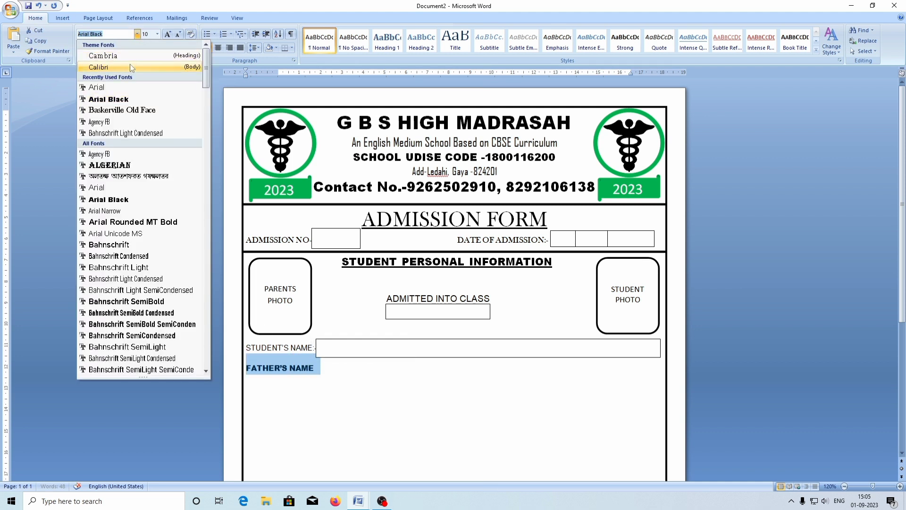
{"action": "left_click", "coordinate": [100, 89]}
{"action": "left_click", "coordinate": [100, 89]}
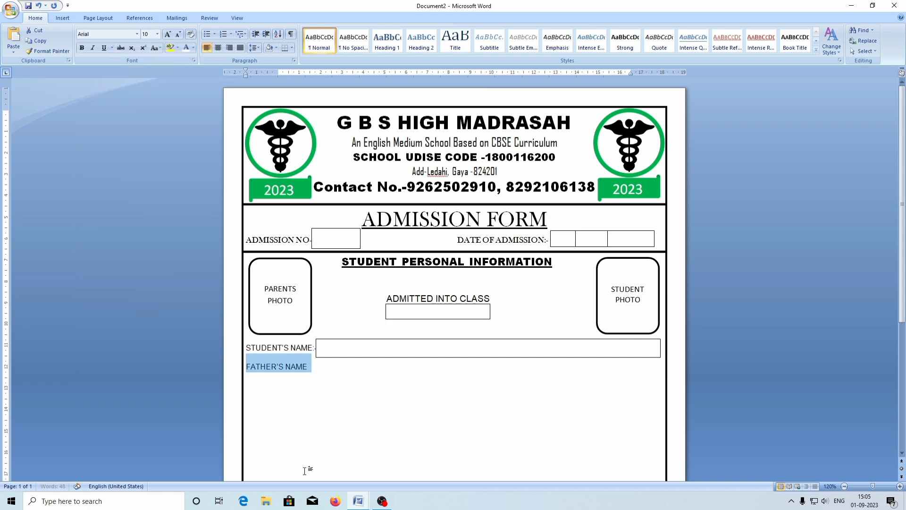
{"action": "left_click", "coordinate": [323, 400]}
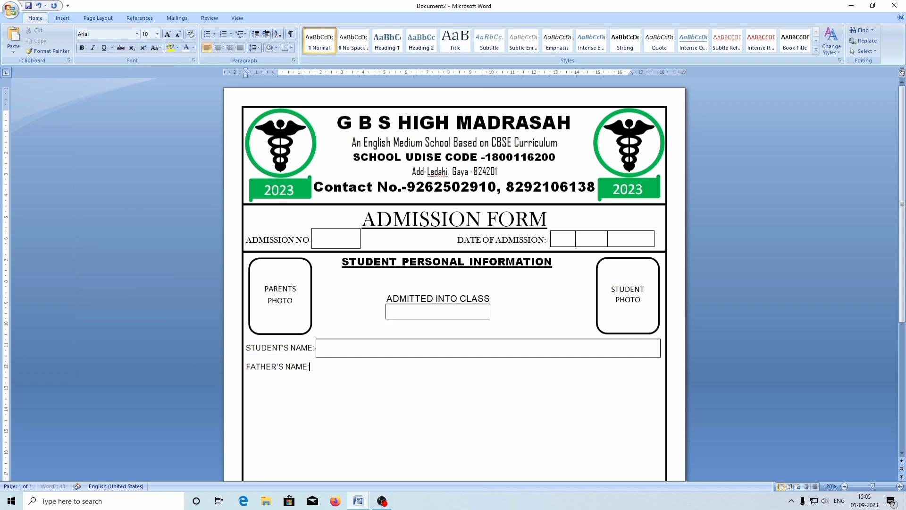
Duplicate the student answer box and line the copy up beside FATHER'S NAME:-.
{"action": "left_click", "coordinate": [468, 357]}
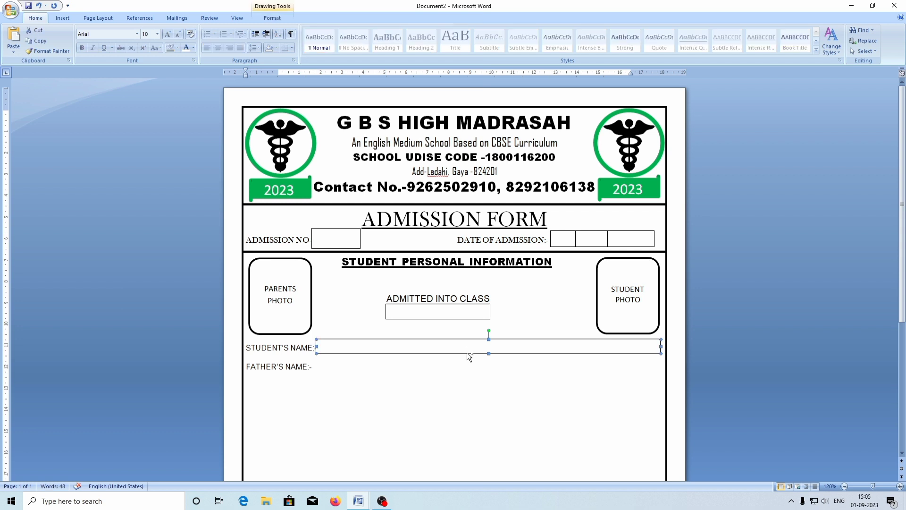
{"action": "key", "text": "ctrl+d"}
{"action": "key", "text": "Down"}
{"action": "key", "text": "Down"}
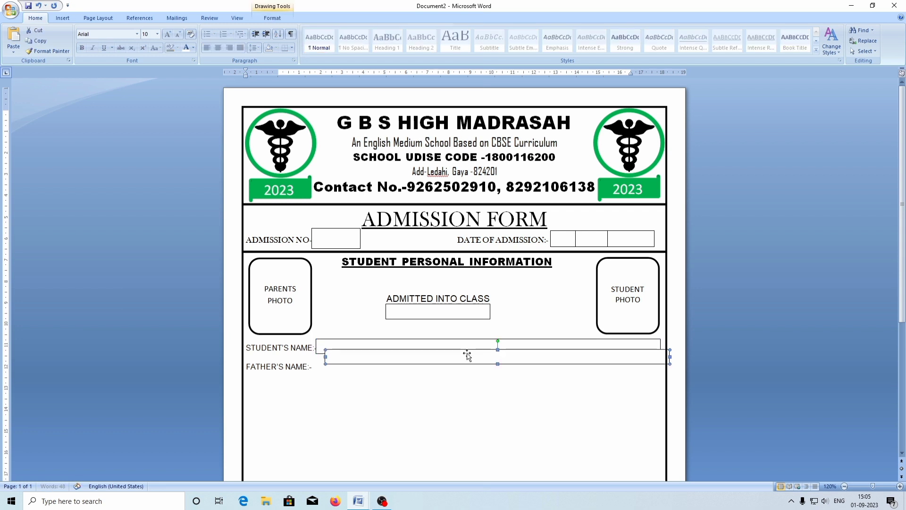
{"action": "key", "text": "Down"}
{"action": "key", "text": "Down"}
{"action": "key", "text": "Down"}
{"action": "key", "text": "Down"}
{"action": "key", "text": "Down"}
{"action": "key", "text": "Left"}
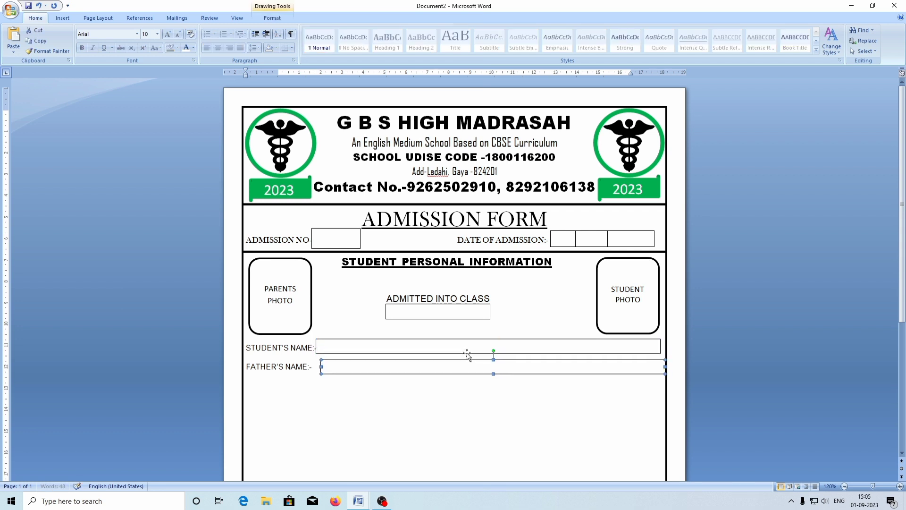
{"action": "key", "text": "Left"}
{"action": "key", "text": "Left"}
{"action": "key", "text": "Down"}
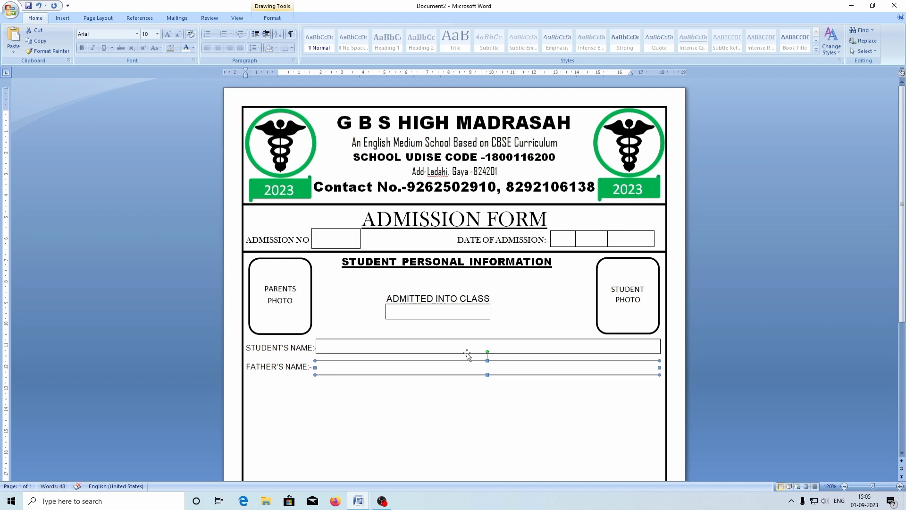
{"action": "key", "text": "ctrl+Right"}
{"action": "key", "text": "ctrl+Up"}
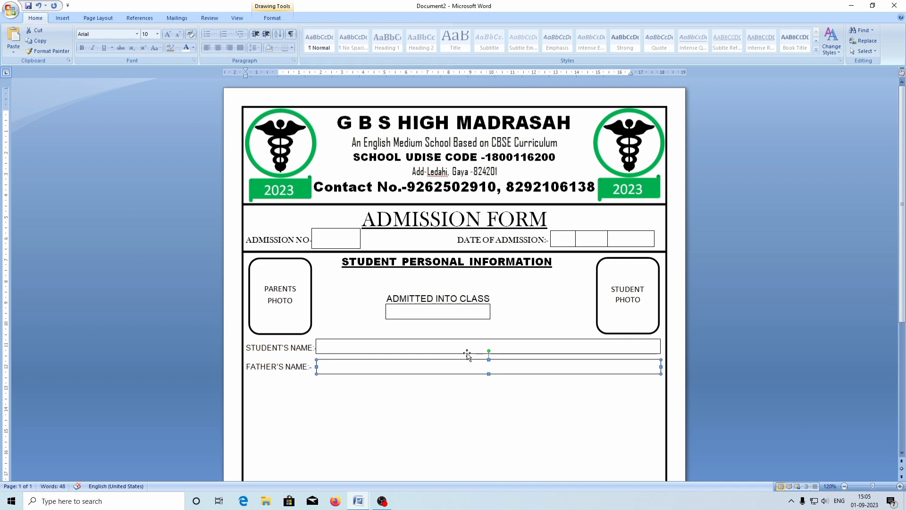
{"action": "left_click", "coordinate": [296, 394]}
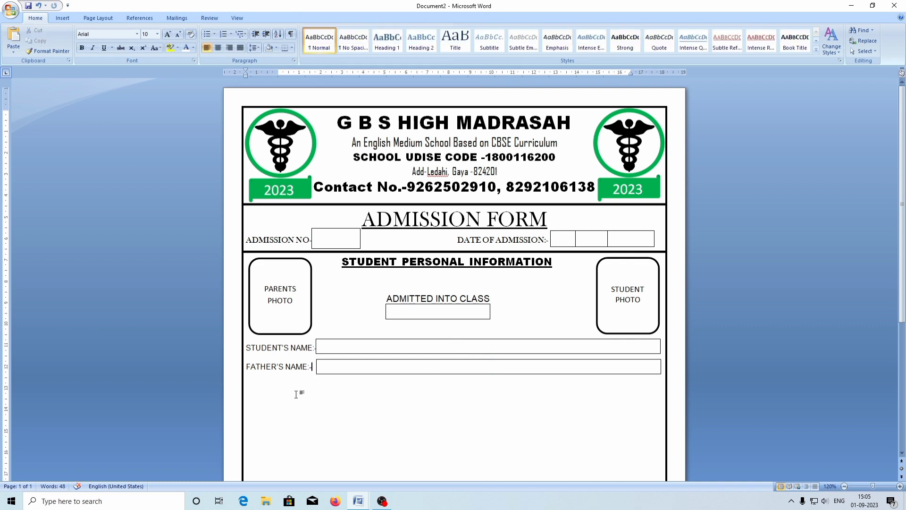
{"action": "key", "text": "Return"}
Type the MOTHER'S NAME:- label on the new line.
{"action": "left_click", "coordinate": [317, 374]}
{"action": "left_click", "coordinate": [294, 403]}
{"action": "type", "text": "MOTHER'"}
{"action": "type", "text": "S NAME:"}
{"action": "type", "text": "-"}
Duplicate the father's answer box for the mother's line and type DATE OF BIRTH :-.
{"action": "left_click", "coordinate": [347, 372]}
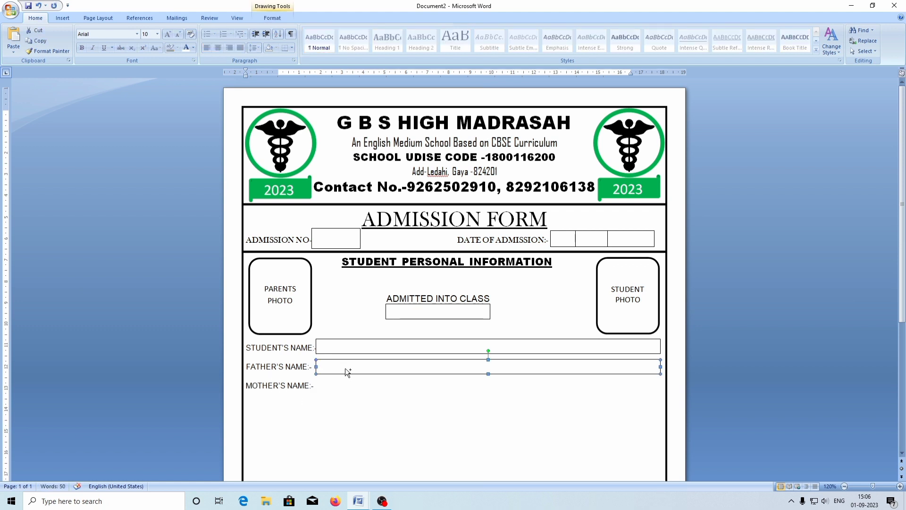
{"action": "key", "text": "ctrl+d"}
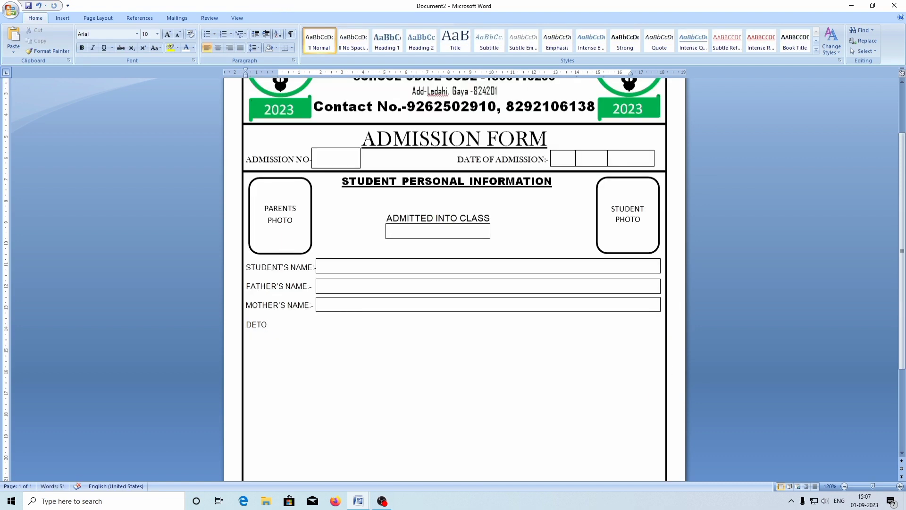
{"action": "key", "text": "BackSpace"}
{"action": "key", "text": "BackSpace"}
{"action": "key", "text": "BackSpace"}
{"action": "type", "text": "ATE OF"}
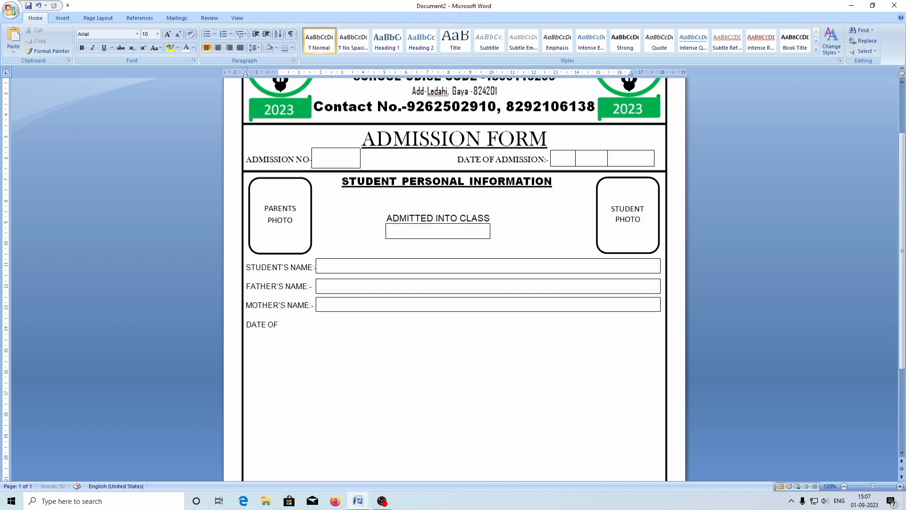
{"action": "type", "text": " BI"}
{"action": "type", "text": "RTH"}
{"action": "type", "text": " :-"}
Place a copy of the date-of-admission digit boxes beside DATE OF BIRTH and paste Gender MALE/FEMALE and Blood Group labels.
{"action": "scroll", "coordinate": [576, 199], "scroll_direction": "up", "scroll_amount": 1}
{"action": "left_click", "coordinate": [576, 197]}
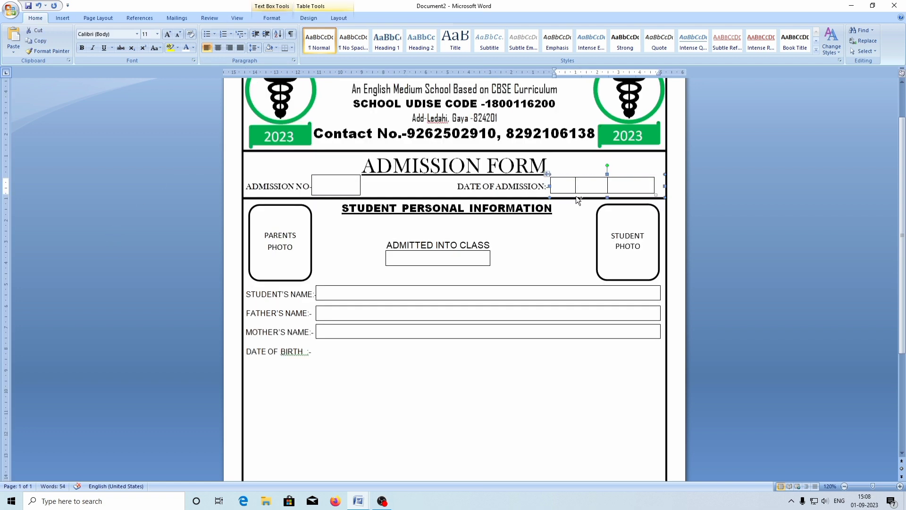
{"action": "key", "text": "ctrl+v"}
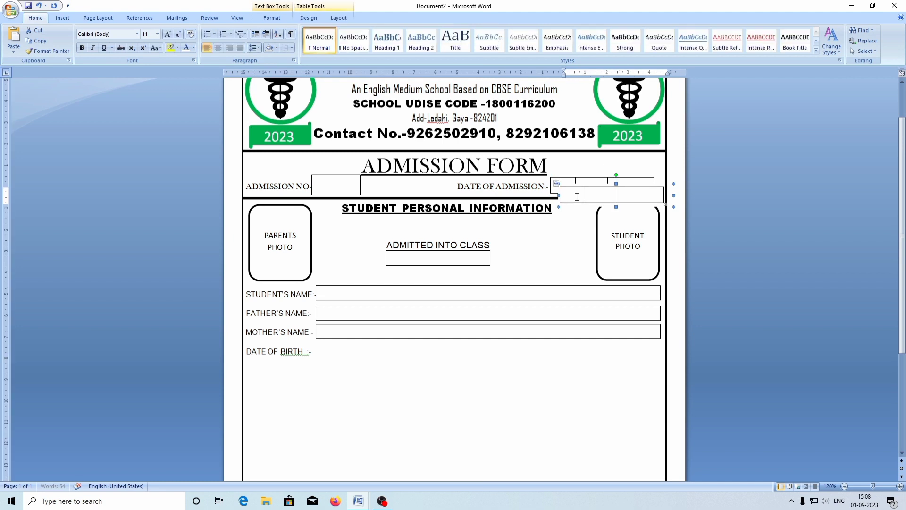
{"action": "key", "text": "Down"}
{"action": "key", "text": "Down"}
{"action": "key", "text": "Down"}
{"action": "key", "text": "Down"}
{"action": "key", "text": "Down"}
{"action": "key", "text": "Down"}
{"action": "key", "text": "Down"}
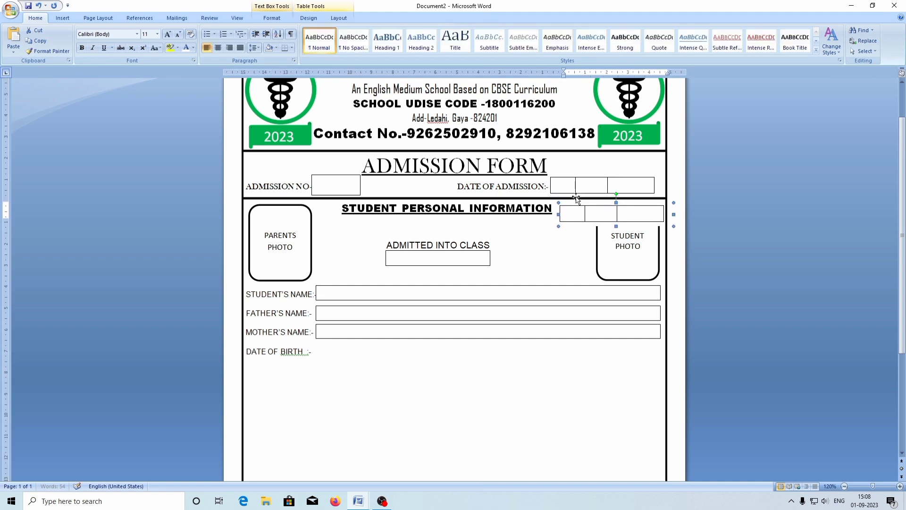
{"action": "key", "text": "Down"}
{"action": "key", "text": "Down"}
{"action": "key", "text": "Down"}
{"action": "key", "text": "Down"}
{"action": "left_click_drag", "start_coordinate": [560, 227], "coordinate": [316, 347]}
{"action": "left_click", "coordinate": [473, 358]}
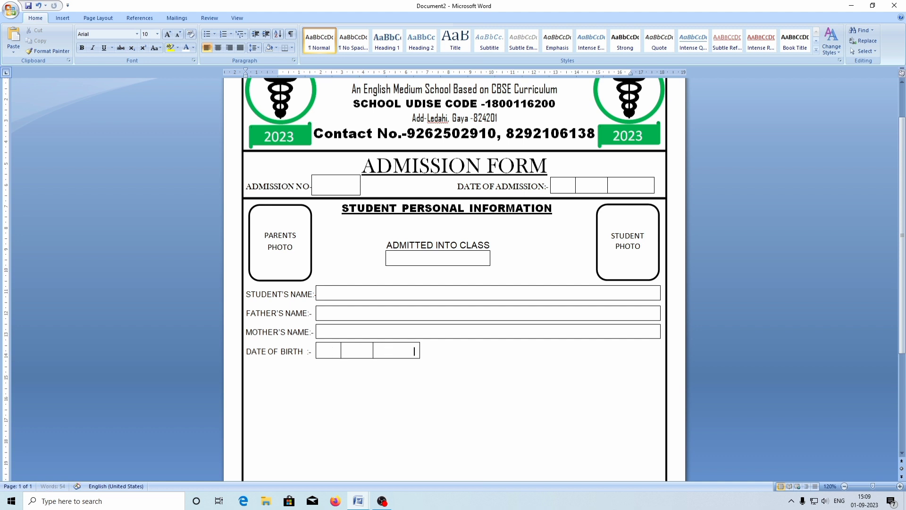
{"action": "key", "text": "ctrl+v"}
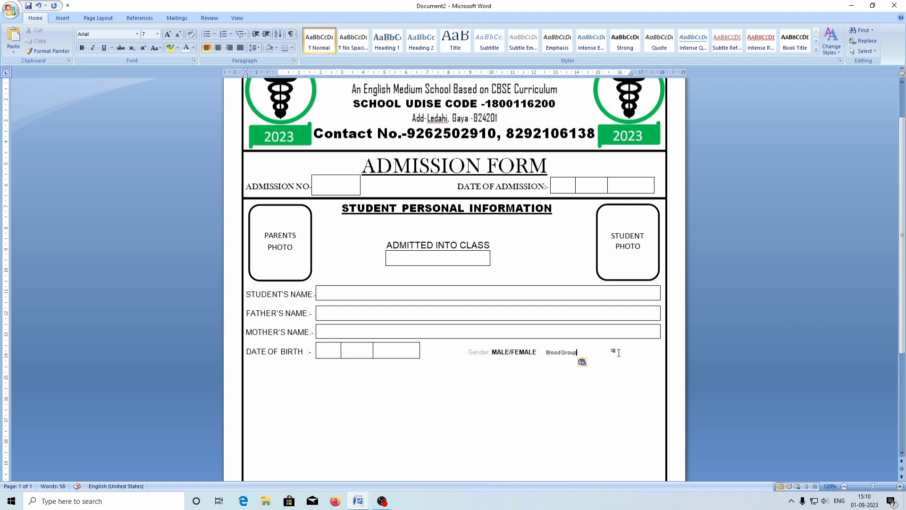
Add ':' after Blood Group and place a narrowed copy of the class answer box after it.
{"action": "type", "text": ":"}
{"action": "left_click", "coordinate": [439, 263]}
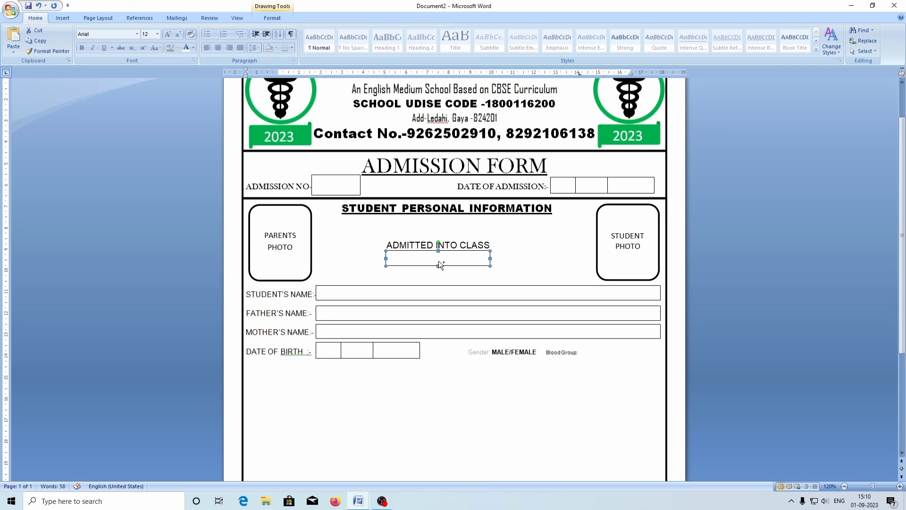
{"action": "key", "text": "ctrl+d"}
{"action": "key", "text": "Down"}
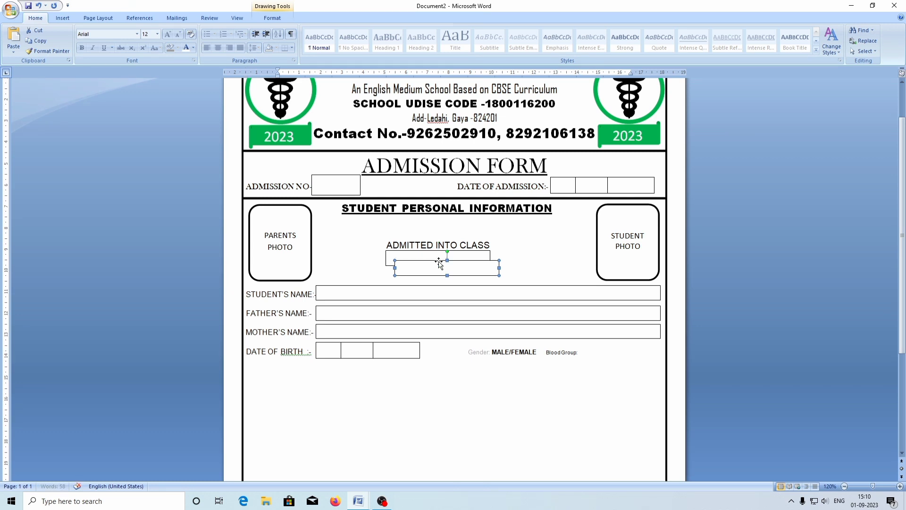
{"action": "key", "text": "Down"}
{"action": "key", "text": "Down"}
{"action": "key", "text": "Down"}
{"action": "key", "text": "Down"}
{"action": "key", "text": "Down"}
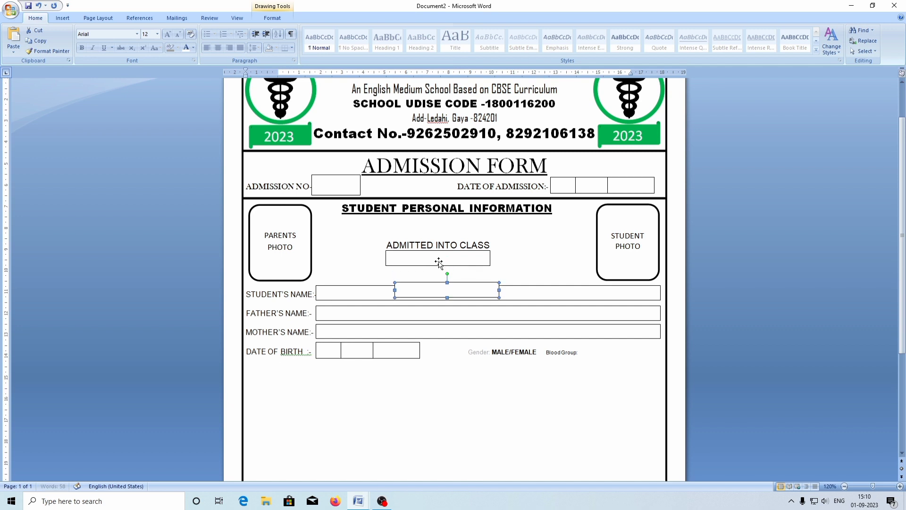
{"action": "key", "text": "Down"}
{"action": "key", "text": "Down"}
{"action": "key", "text": "Down"}
{"action": "key", "text": "Down"}
{"action": "key", "text": "Down"}
{"action": "key", "text": "Down"}
{"action": "key", "text": "Down"}
{"action": "key", "text": "Down"}
{"action": "key", "text": "Down"}
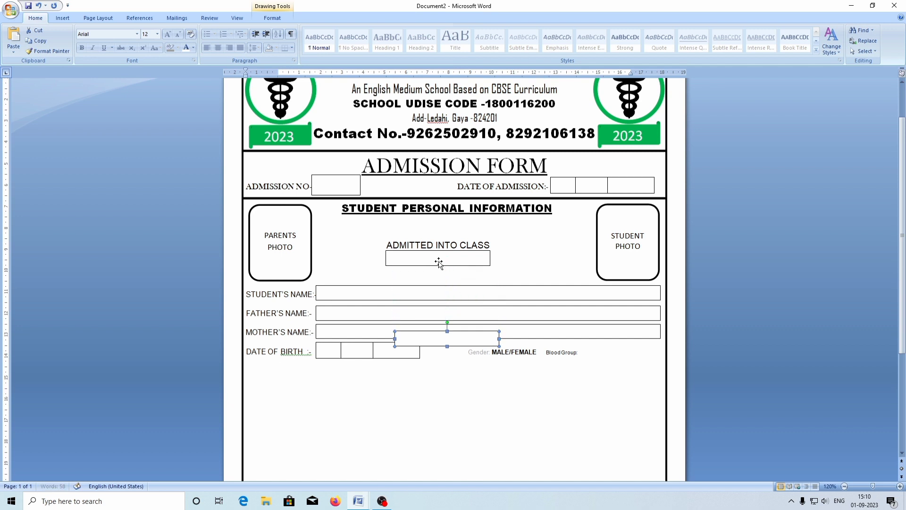
{"action": "key", "text": "Down"}
{"action": "key", "text": "Down"}
{"action": "key", "text": "Down"}
{"action": "key", "text": "Right"}
{"action": "key", "text": "Right"}
{"action": "key", "text": "Right"}
{"action": "key", "text": "Right"}
{"action": "key", "text": "Right"}
{"action": "key", "text": "Right"}
{"action": "key", "text": "Right"}
{"action": "key", "text": "Right"}
{"action": "key", "text": "Right"}
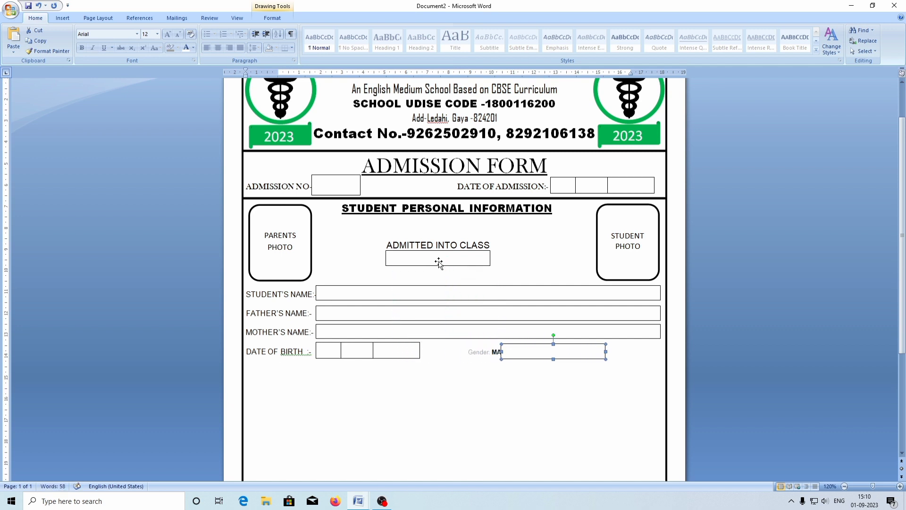
{"action": "key", "text": "Right"}
{"action": "key", "text": "Right"}
{"action": "key", "text": "Right"}
{"action": "key", "text": "Right"}
{"action": "key", "text": "Right"}
{"action": "key", "text": "Right"}
{"action": "key", "text": "Right"}
{"action": "key", "text": "Right"}
{"action": "key", "text": "Right"}
{"action": "key", "text": "Right"}
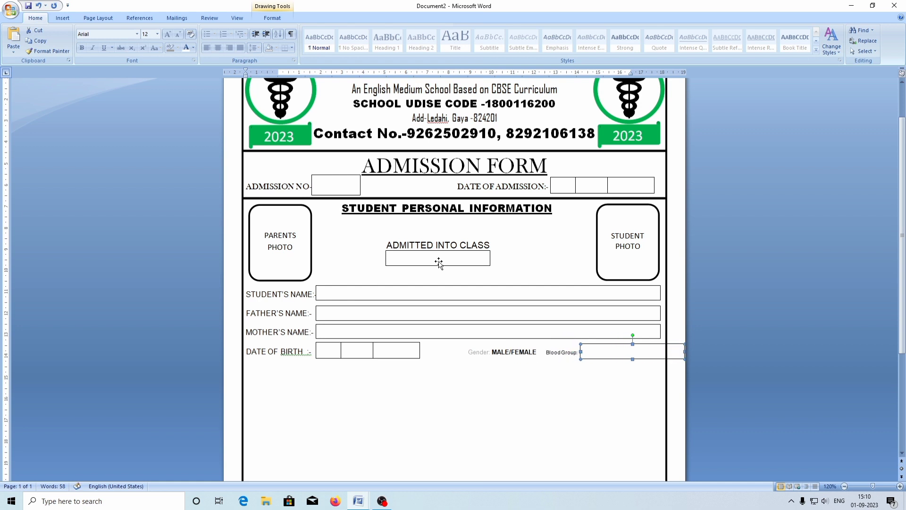
{"action": "key", "text": "Right"}
{"action": "key", "text": "Right"}
{"action": "key", "text": "Up"}
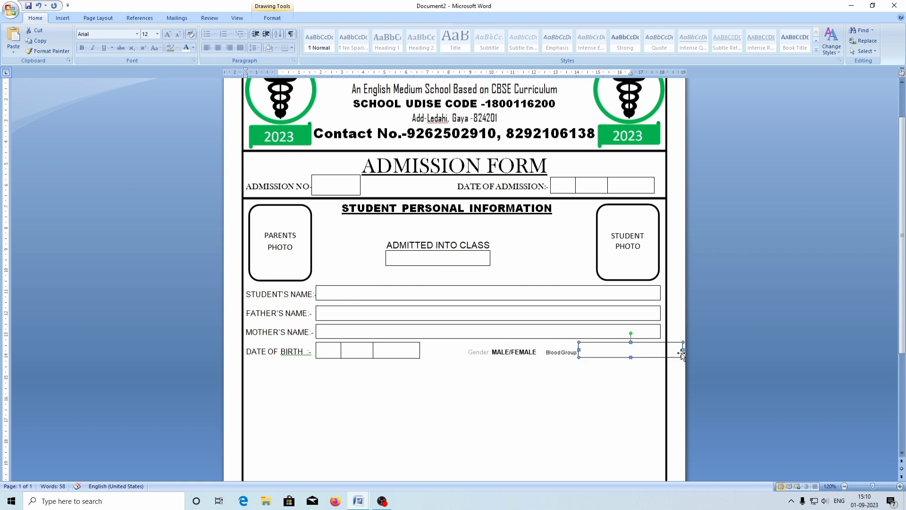
{"action": "left_click_drag", "start_coordinate": [683, 349], "coordinate": [661, 352]}
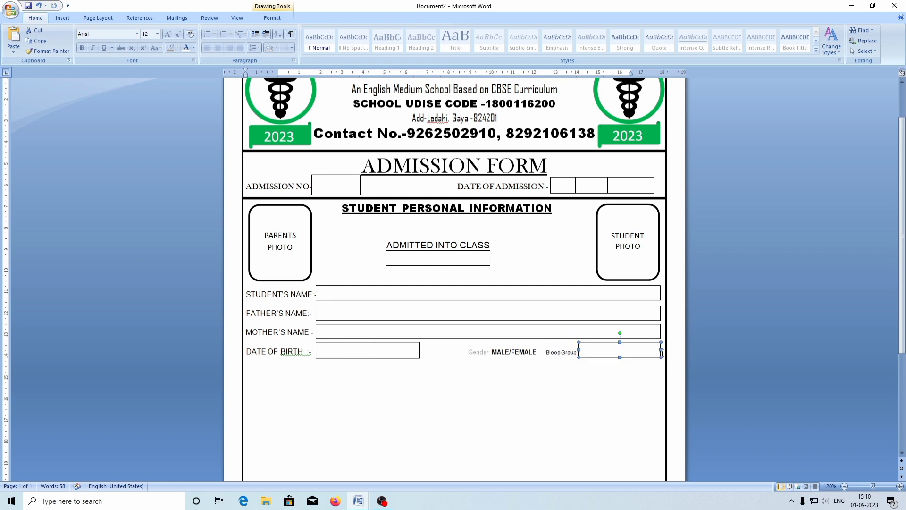
{"action": "left_click", "coordinate": [609, 394]}
{"action": "left_click", "coordinate": [288, 372]}
{"action": "type", "text": "Nationality: INDIAN/OTHERS Religion: HINDU/MUSLIM/SIKH/CHRISTIAN Category : GEN/OBC/SC/ST"}
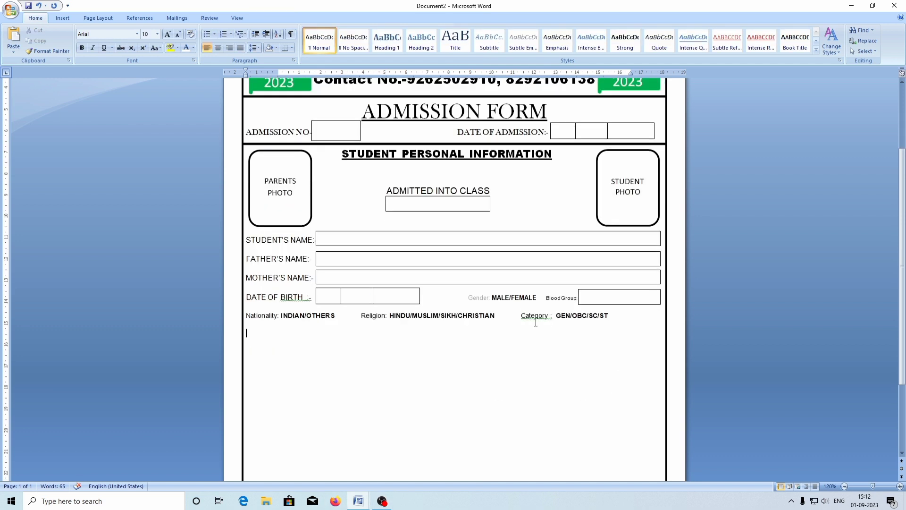
Type 'Address: Village -' on the empty line below Nationality.
{"action": "left_click", "coordinate": [319, 341]}
{"action": "type", "text": "A"}
{"action": "type", "text": "ddress:"}
{"action": "type", "text": " Villa"}
{"action": "type", "text": "ge -"}
Draw a rectangle answer box after 'Village -' and type 'Post Office' further along the line.
{"action": "left_click", "coordinate": [62, 17]}
{"action": "left_click", "coordinate": [142, 40]}
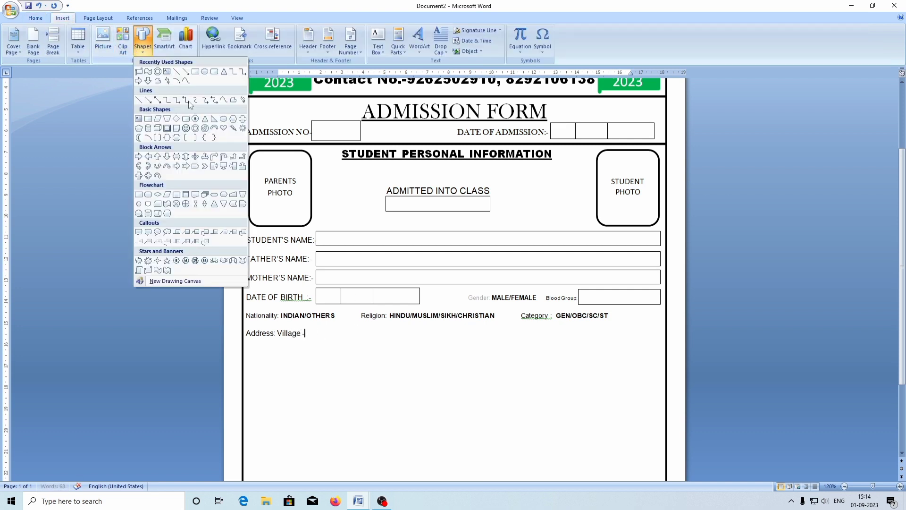
{"action": "left_click", "coordinate": [195, 72]}
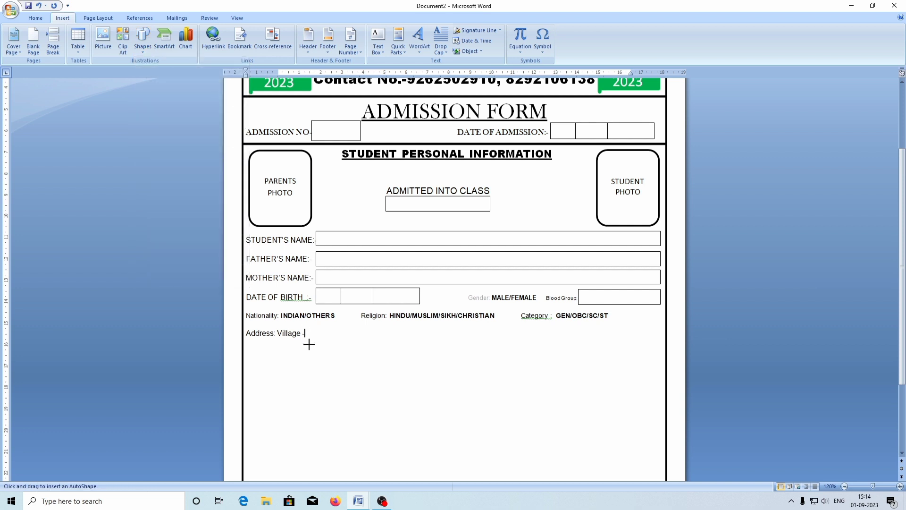
{"action": "left_click_drag", "start_coordinate": [309, 325], "coordinate": [417, 344]}
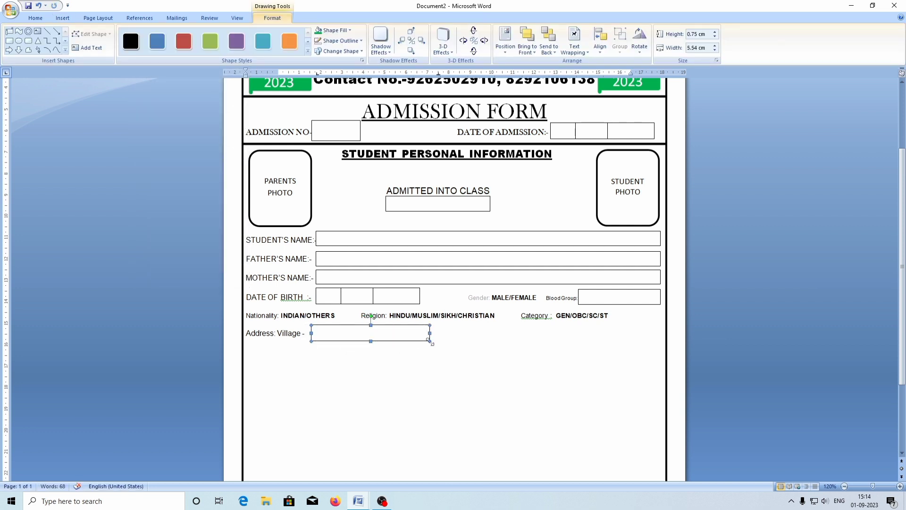
{"action": "left_click", "coordinate": [340, 359]}
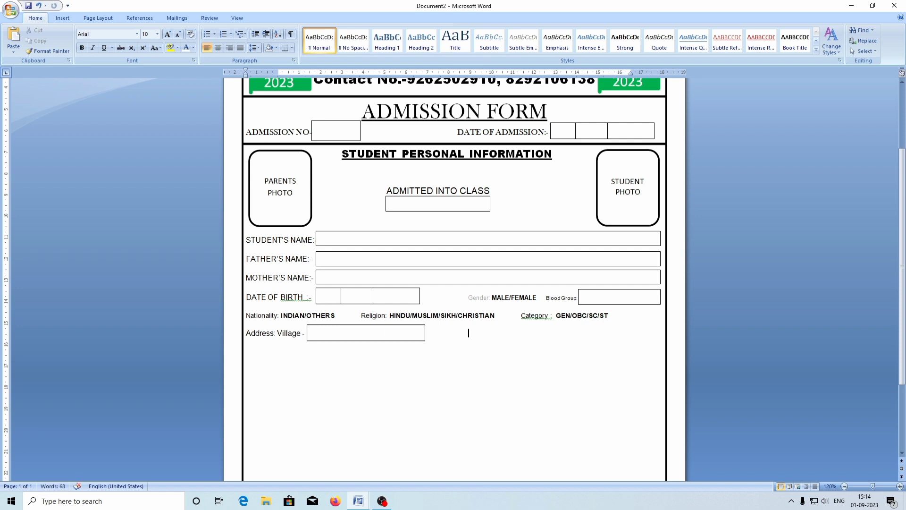
{"action": "type", "text": "Po"}
{"action": "type", "text": "st"}
{"action": "type", "text": " O"}
{"action": "type", "text": "ffice -"}
Duplicate the Village answer box and move the copy beside Post Office.
{"action": "left_click", "coordinate": [321, 341]}
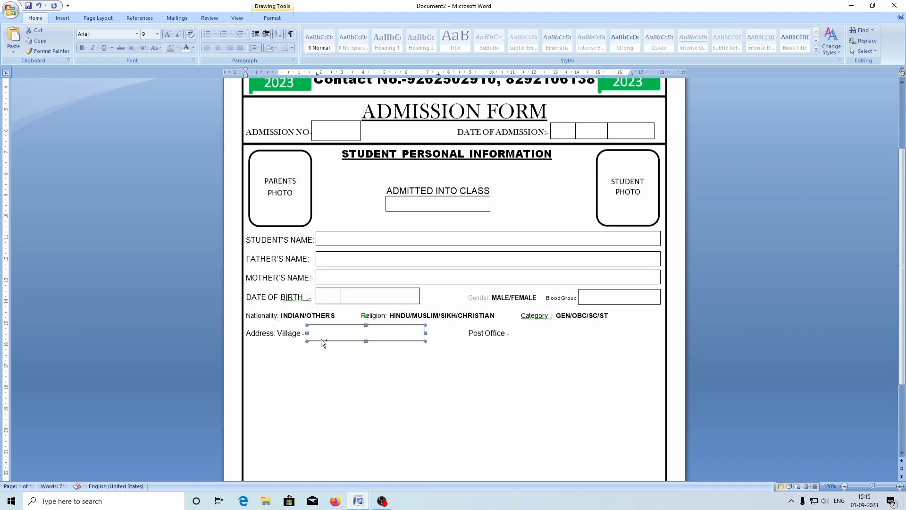
{"action": "key", "text": "ctrl+d"}
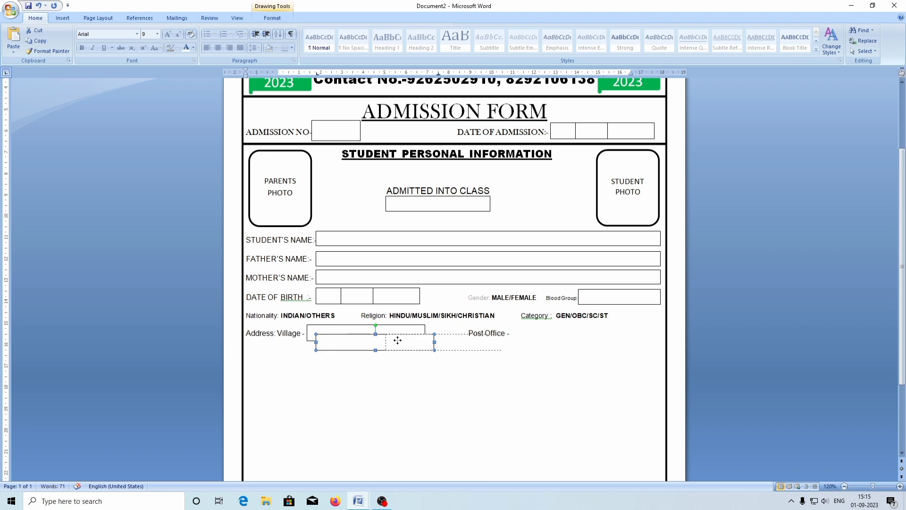
{"action": "left_click_drag", "start_coordinate": [326, 341], "coordinate": [552, 332]}
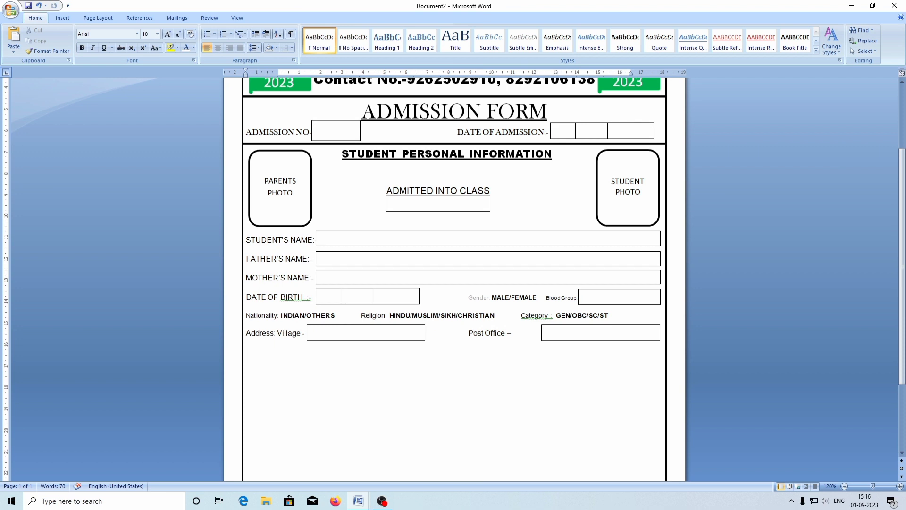
Type 'Police Station -' and position another duplicated answer box beside it.
{"action": "type", "text": "P"}
{"action": "type", "text": "olice"}
{"action": "type", "text": " Sta"}
{"action": "type", "text": "tion -"}
{"action": "left_click", "coordinate": [424, 338]}
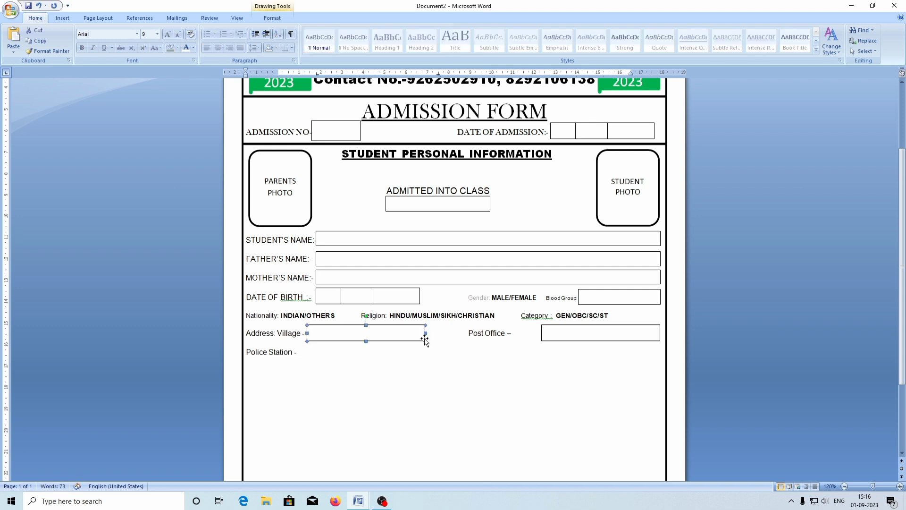
{"action": "key", "text": "ctrl+d"}
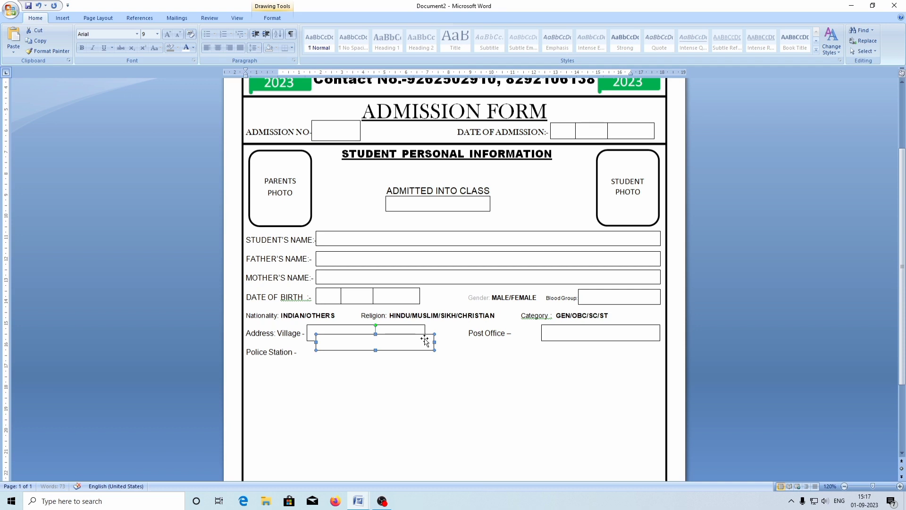
{"action": "key", "text": "Down"}
{"action": "key", "text": "Left"}
{"action": "key", "text": "Down"}
{"action": "key", "text": "Left"}
{"action": "key", "text": "Left"}
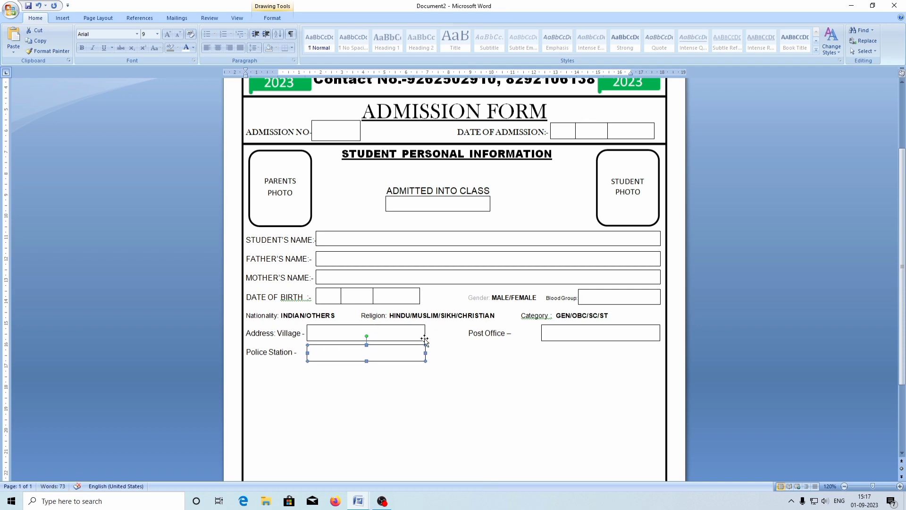
{"action": "key", "text": "Escape"}
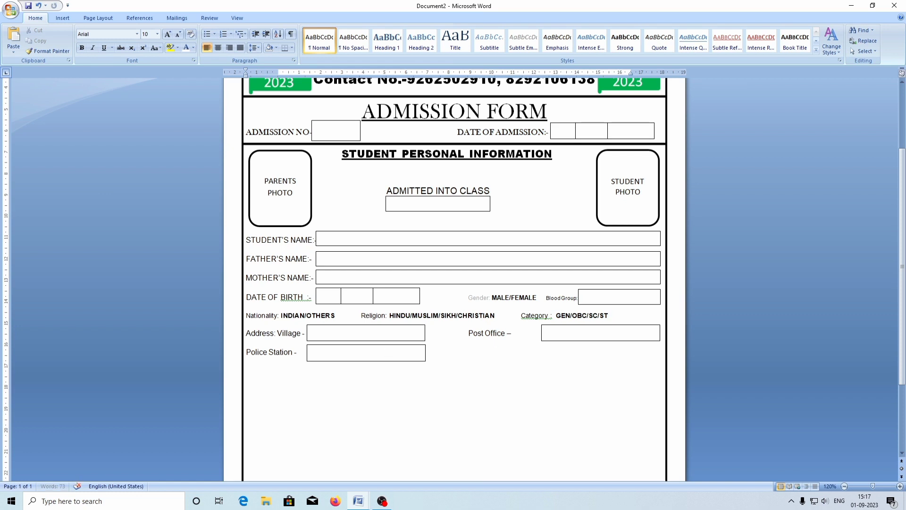
Type the District label and begin the 'Contact No' line.
{"action": "type", "text": "Dis"}
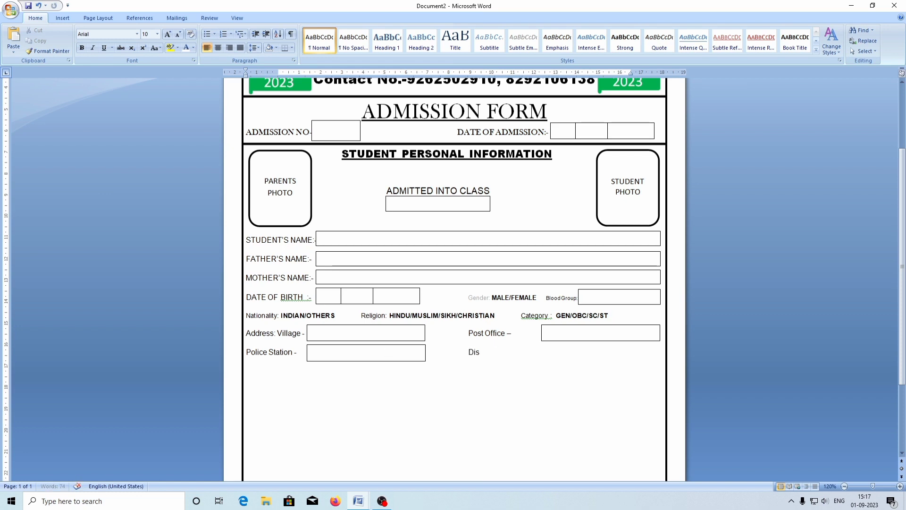
{"action": "type", "text": "trict –"}
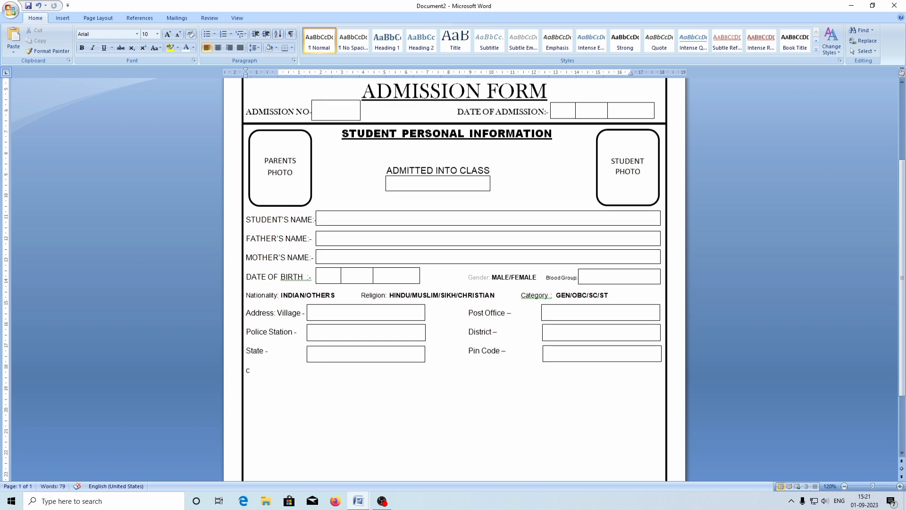
{"action": "key", "text": "BackSpace"}
{"action": "type", "text": "Co"}
{"action": "type", "text": "ntact"}
{"action": "type", "text": " No"}
{"action": "left_click", "coordinate": [54, 18]}
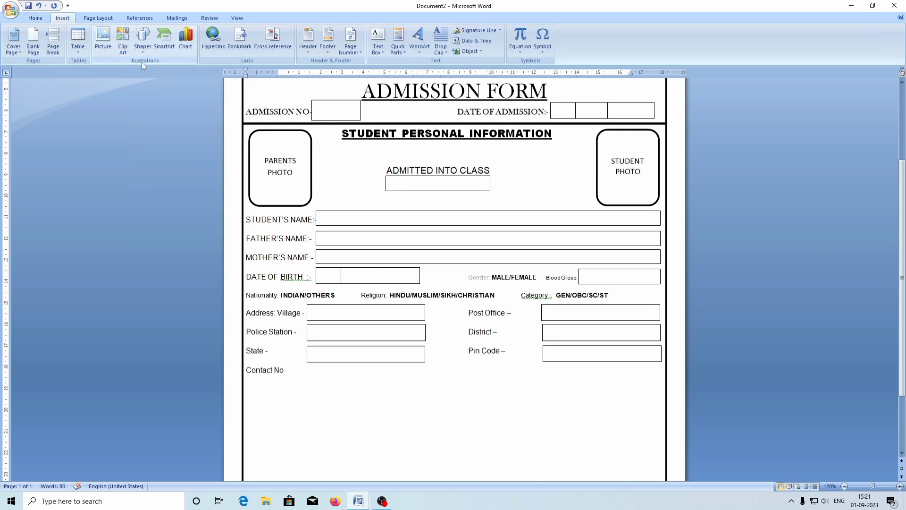
Draw a rectangle beside Contact No-, set it to No Outline, and convert it with Add Text.
{"action": "left_click", "coordinate": [141, 47]}
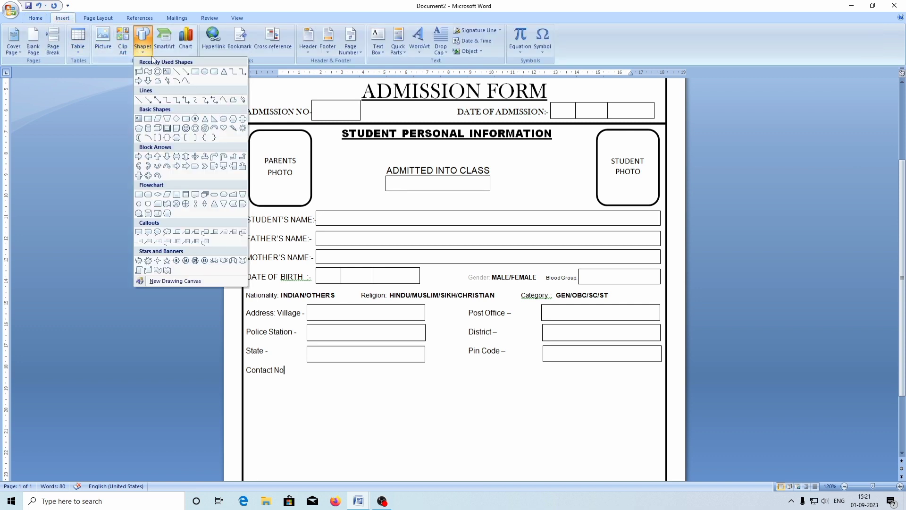
{"action": "left_click", "coordinate": [217, 120]}
{"action": "left_click_drag", "start_coordinate": [286, 367], "coordinate": [505, 392]}
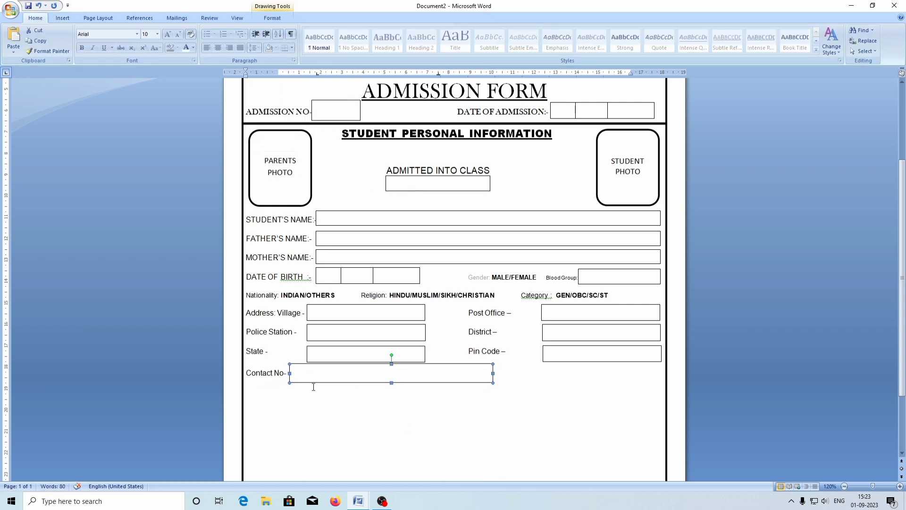
{"action": "double_click", "coordinate": [311, 383]}
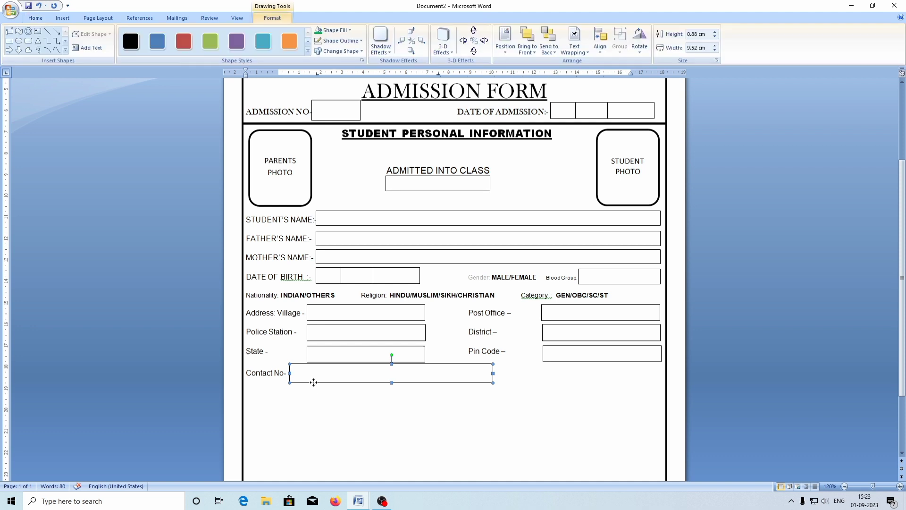
{"action": "left_click", "coordinate": [352, 41]}
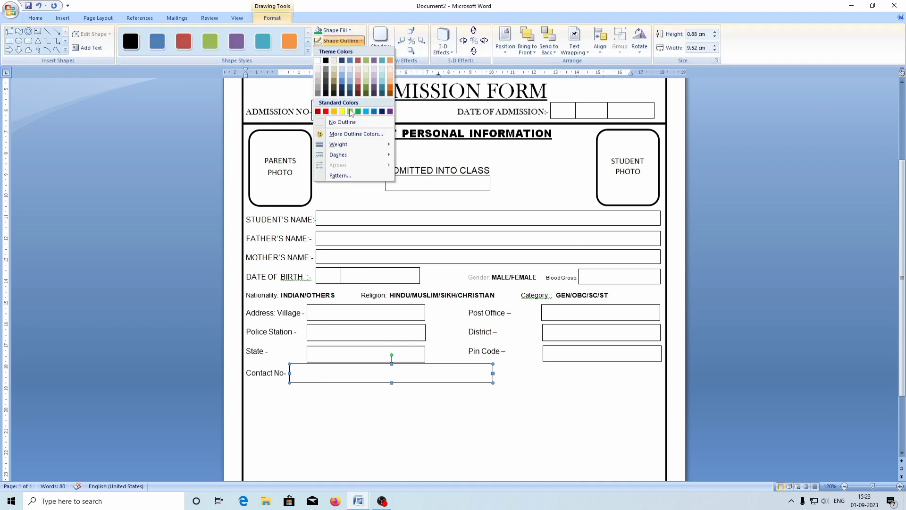
{"action": "left_click", "coordinate": [342, 122]}
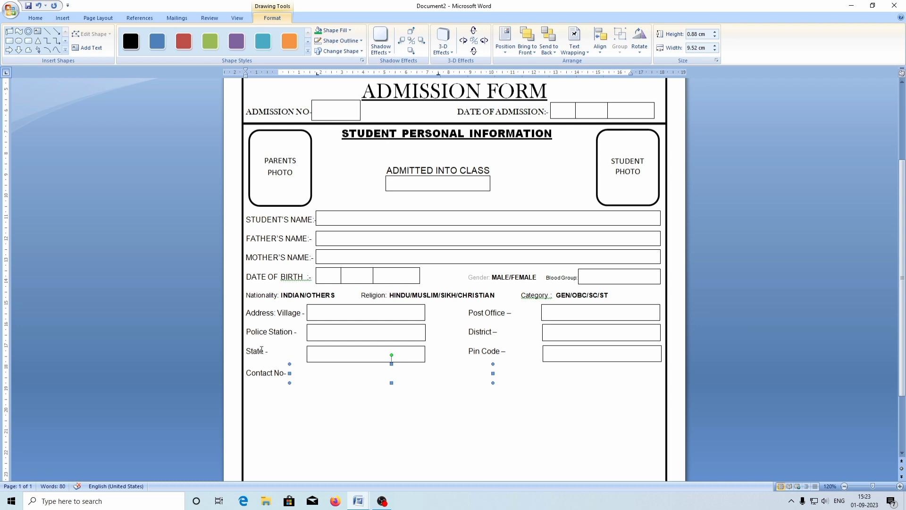
{"action": "right_click", "coordinate": [331, 377]}
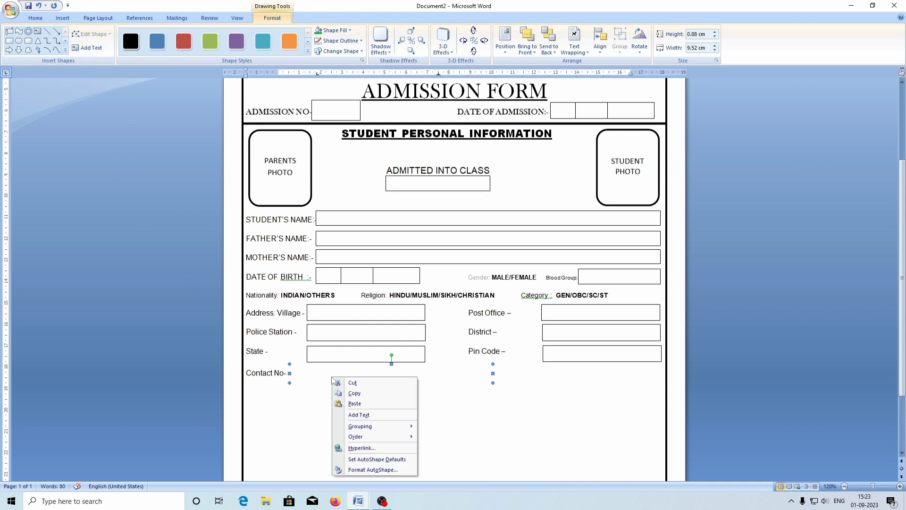
{"action": "left_click", "coordinate": [348, 414]}
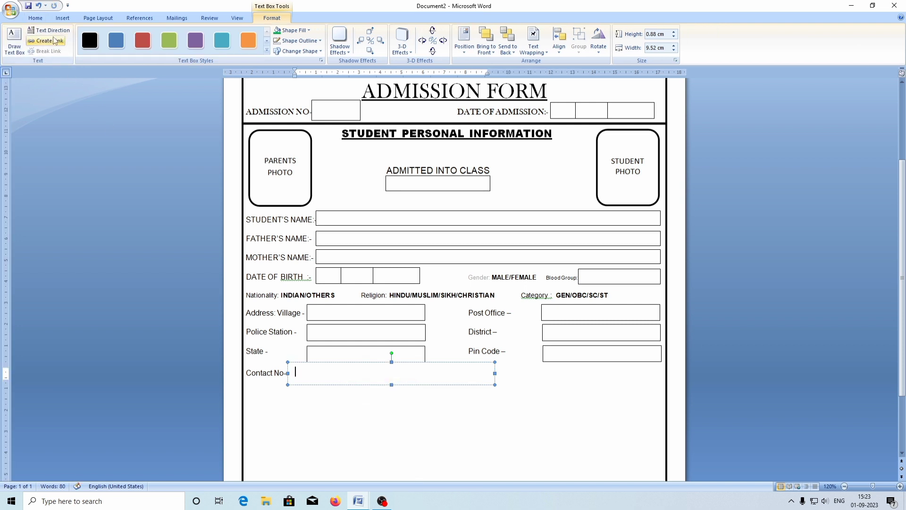
Insert a 10x1 table of digit boxes in the text box beside Contact No-.
{"action": "left_click", "coordinate": [63, 18]}
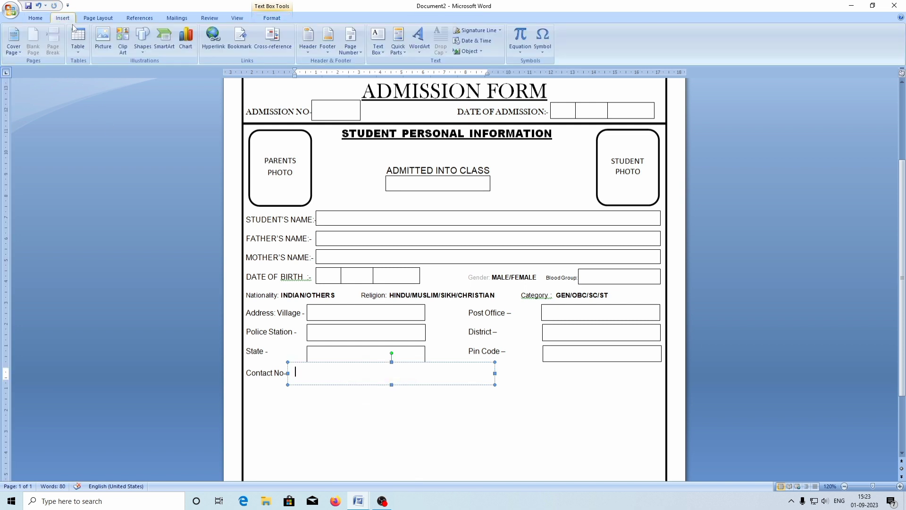
{"action": "left_click", "coordinate": [77, 51]}
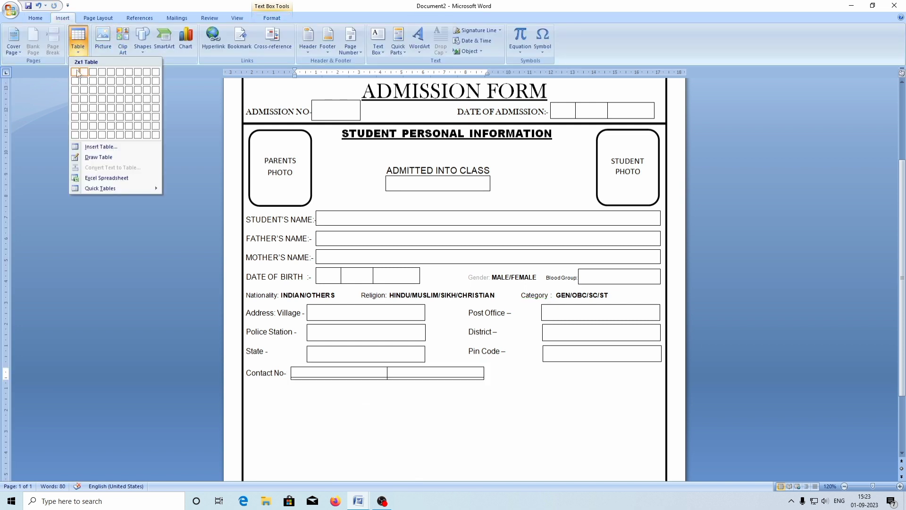
{"action": "left_click", "coordinate": [154, 74]}
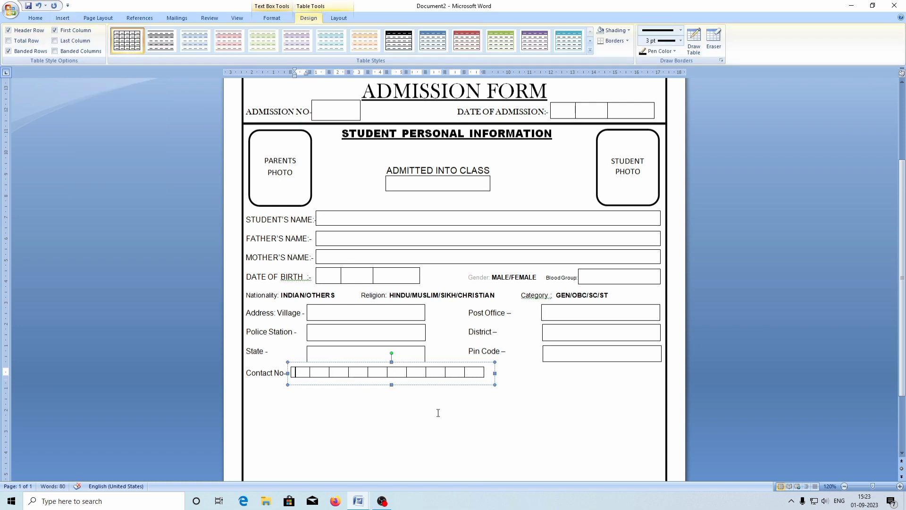
{"action": "left_click", "coordinate": [258, 385]}
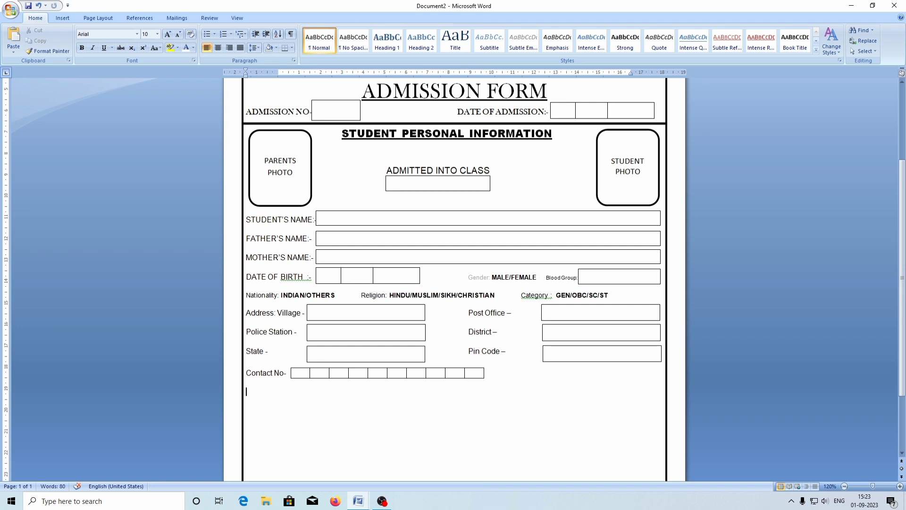
Type the Aadhaar No- label and choose the Text Box shape to draw beside it.
{"action": "type", "text": "Aad"}
{"action": "type", "text": "haa"}
{"action": "type", "text": "r No-"}
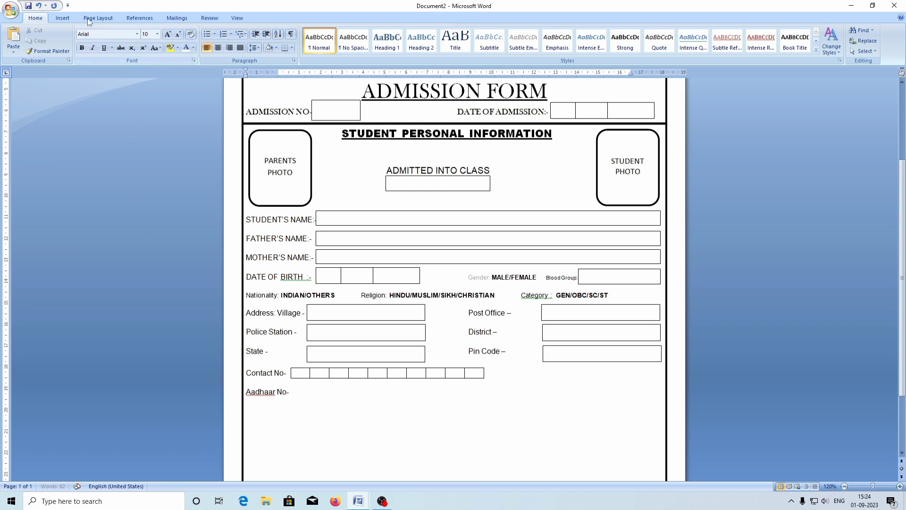
{"action": "left_click", "coordinate": [63, 18]}
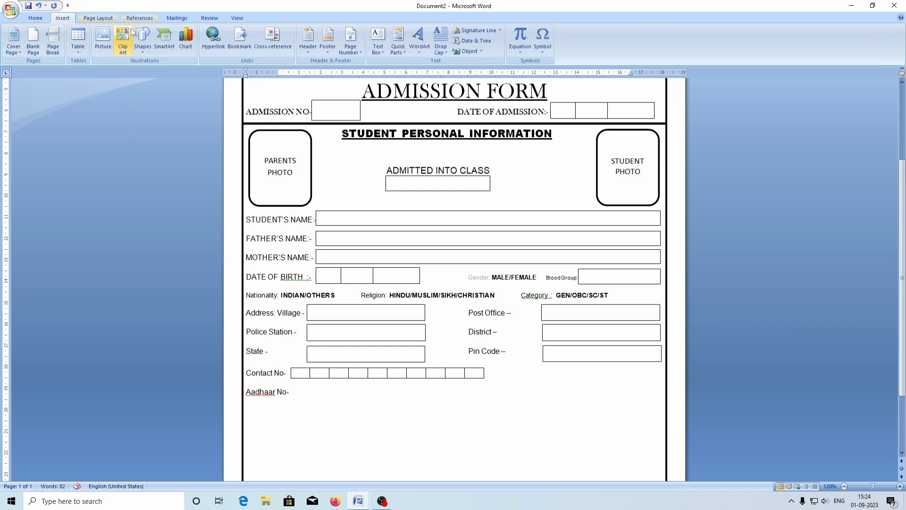
{"action": "left_click", "coordinate": [143, 38]}
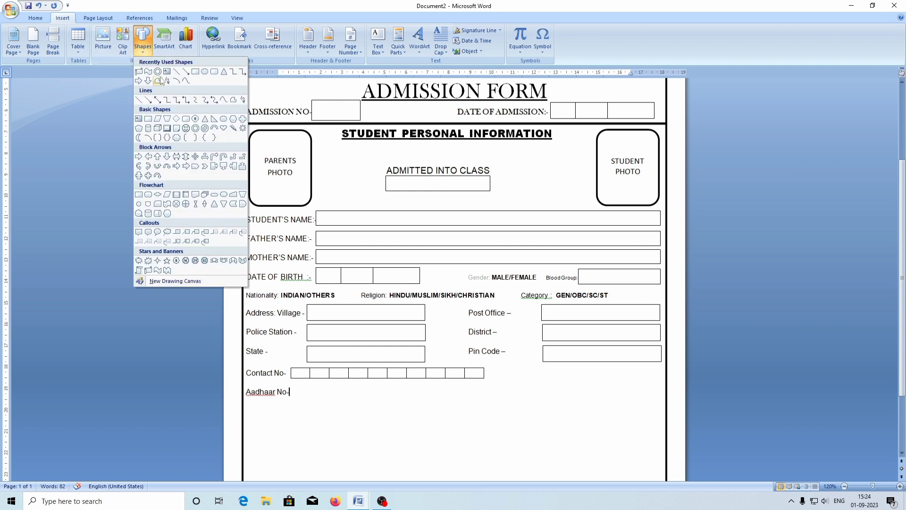
{"action": "left_click", "coordinate": [204, 71]}
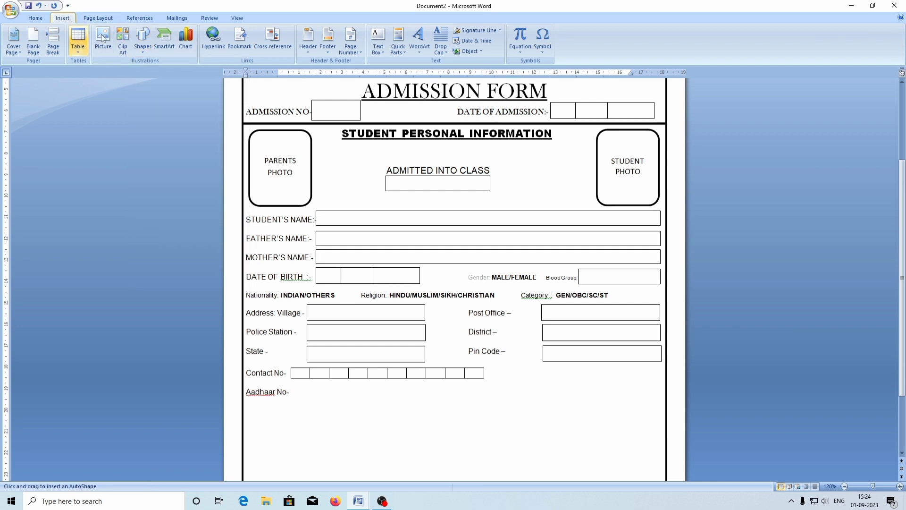
{"action": "left_click", "coordinate": [143, 38]}
{"action": "left_click", "coordinate": [196, 72]}
Draw a text box beside Aadhaar No- and insert a 12-column, 1-row table in it.
{"action": "left_click_drag", "start_coordinate": [291, 380], "coordinate": [529, 406]}
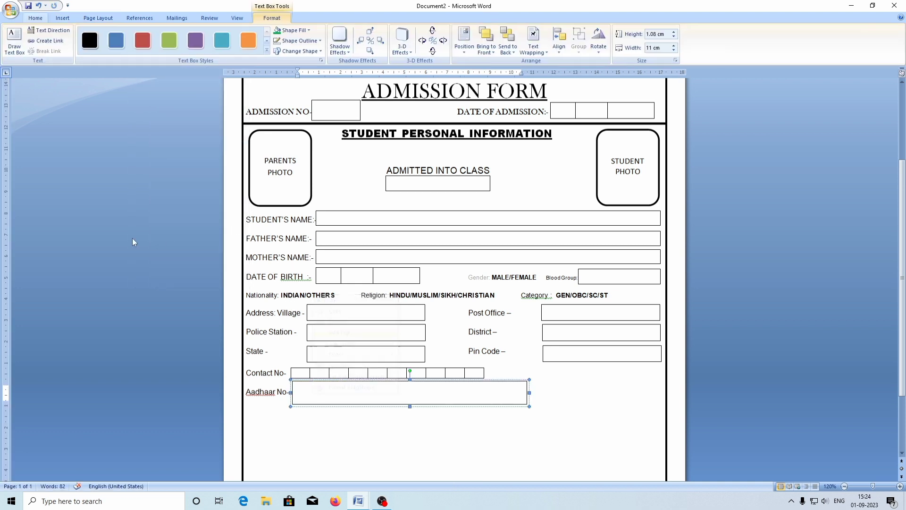
{"action": "left_click", "coordinate": [58, 19]}
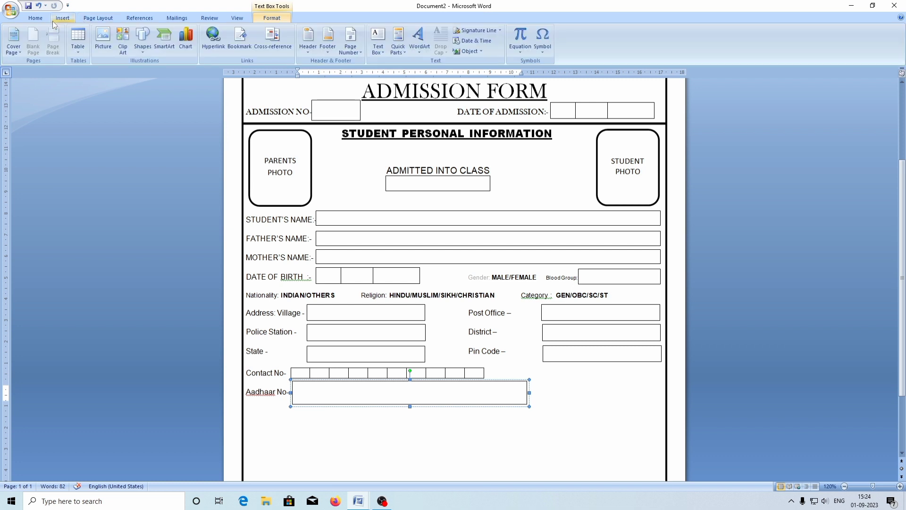
{"action": "left_click", "coordinate": [78, 51]}
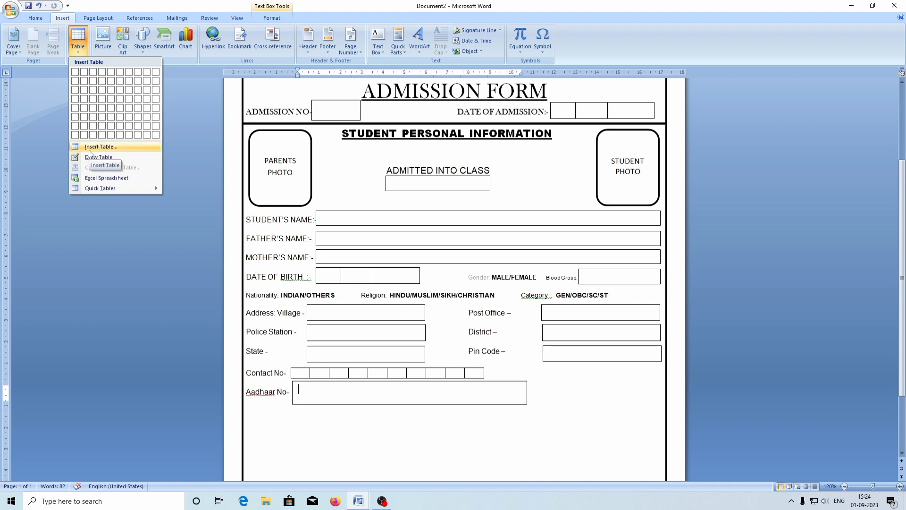
{"action": "left_click", "coordinate": [89, 150]}
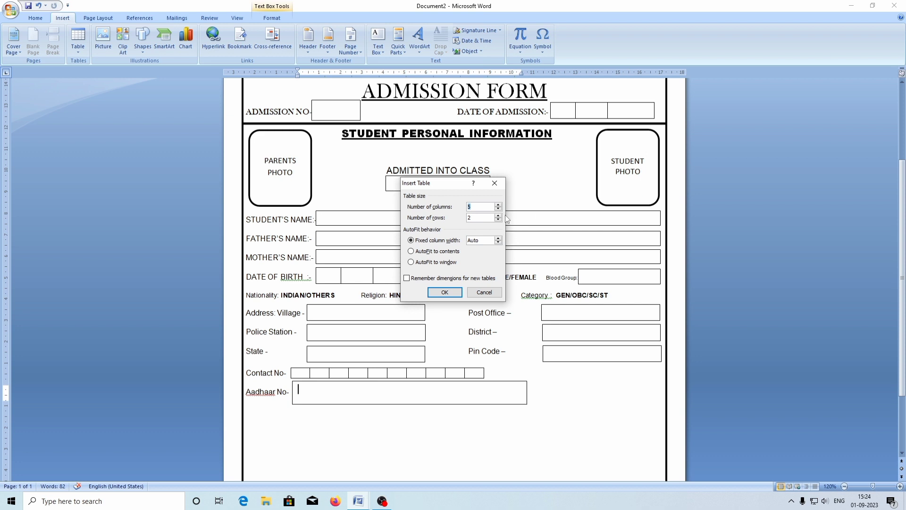
{"action": "key", "text": "BackSpace"}
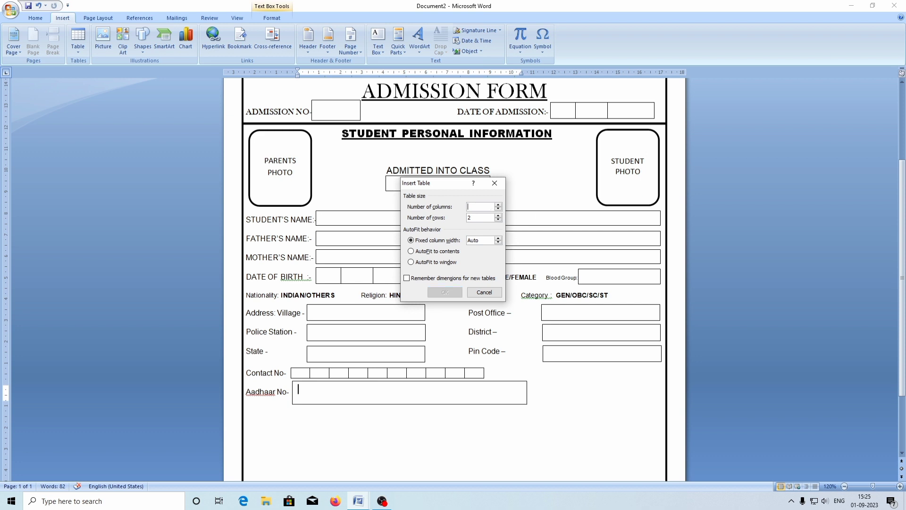
{"action": "type", "text": "12"}
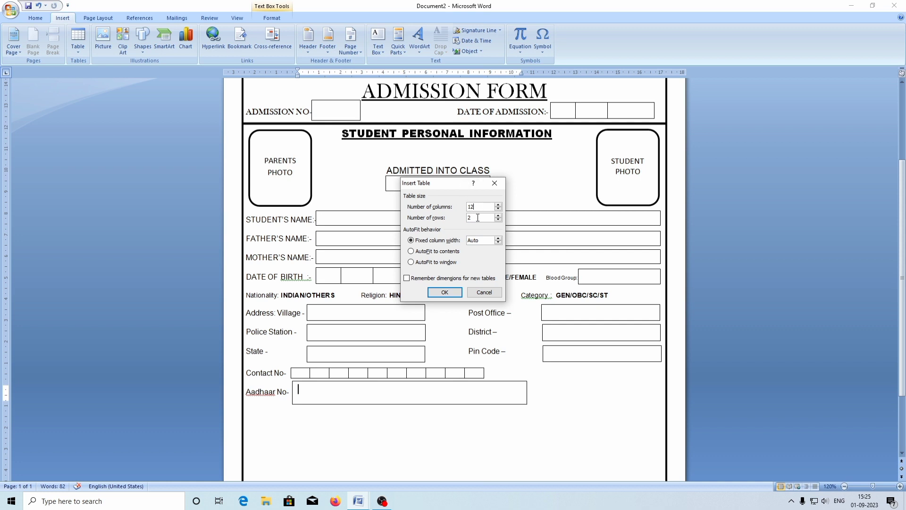
{"action": "key", "text": "BackSpace"}
{"action": "type", "text": "1"}
{"action": "left_click", "coordinate": [443, 292]}
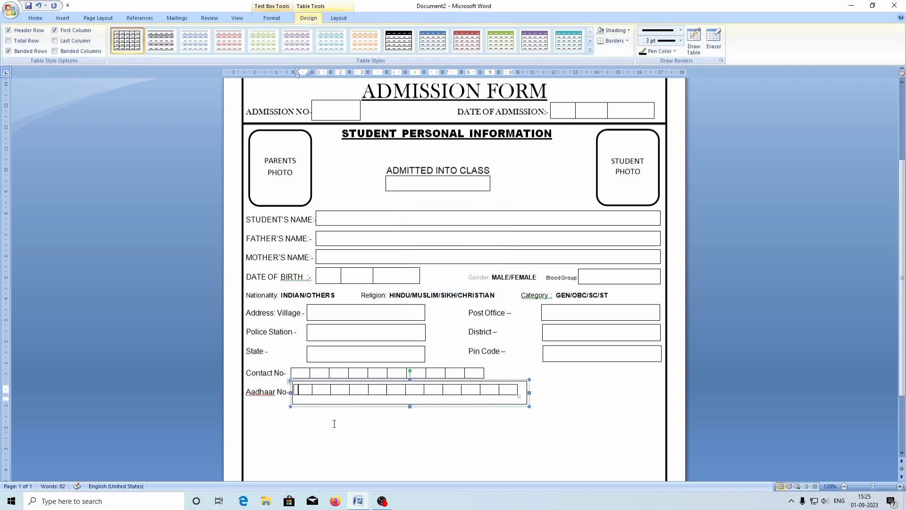
Align the Aadhaar box with its label and set its outline to No Outline.
{"action": "left_click_drag", "start_coordinate": [410, 403], "coordinate": [410, 406]}
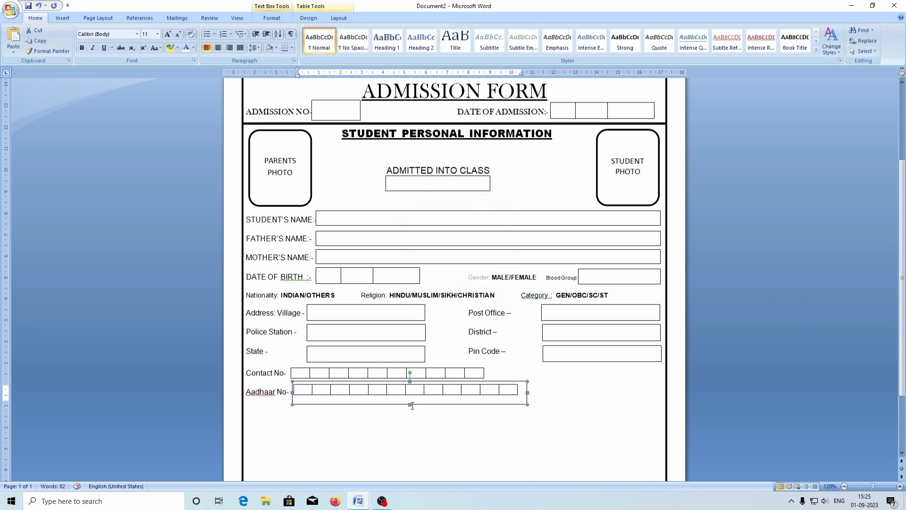
{"action": "left_click", "coordinate": [335, 406]}
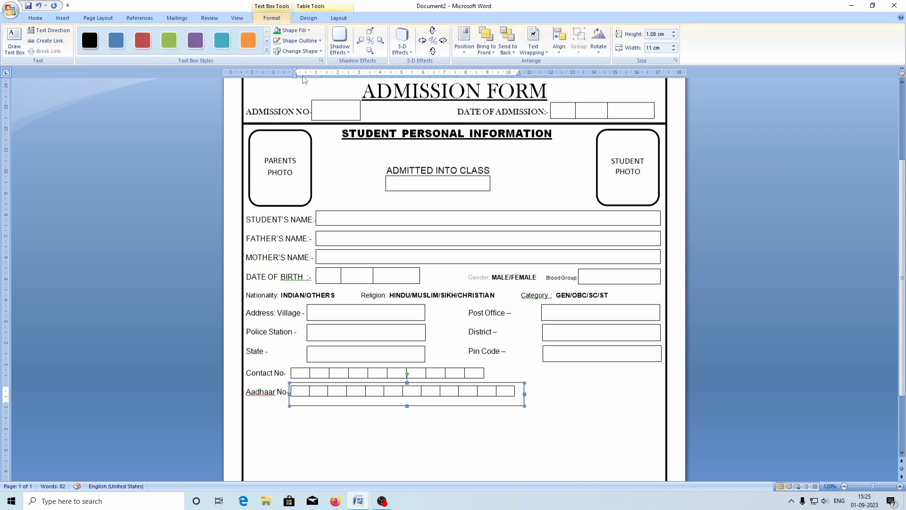
{"action": "left_click", "coordinate": [302, 41]}
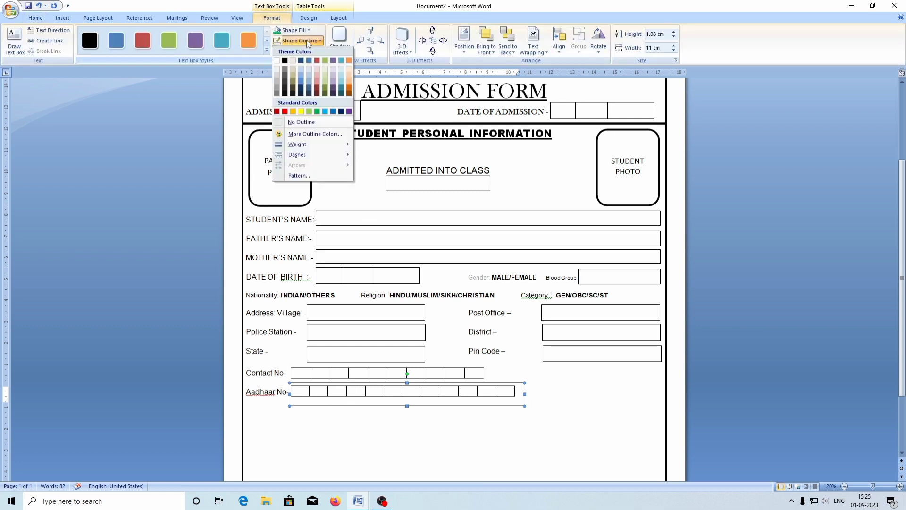
{"action": "left_click", "coordinate": [289, 124]}
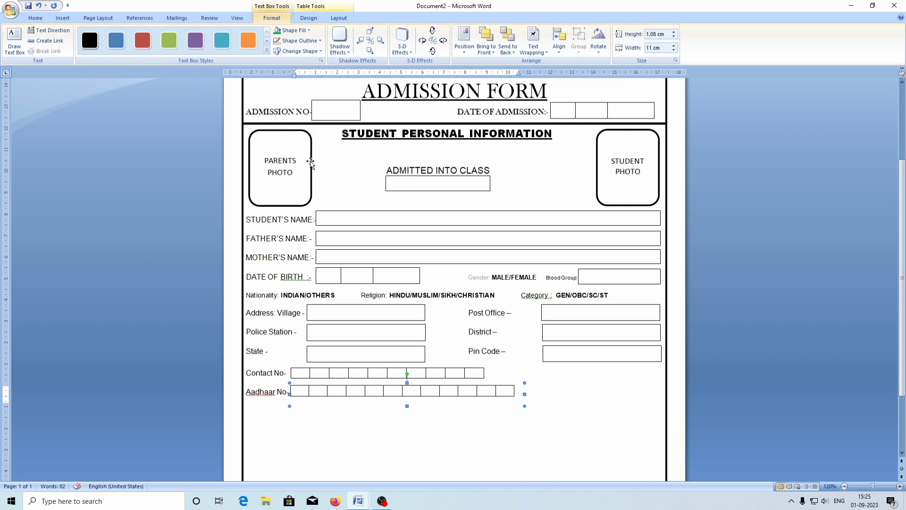
{"action": "left_click", "coordinate": [436, 425]}
Type 'Qualification Father -' and place a duplicate of the State answer box on that row.
{"action": "type", "text": "ualifica"}
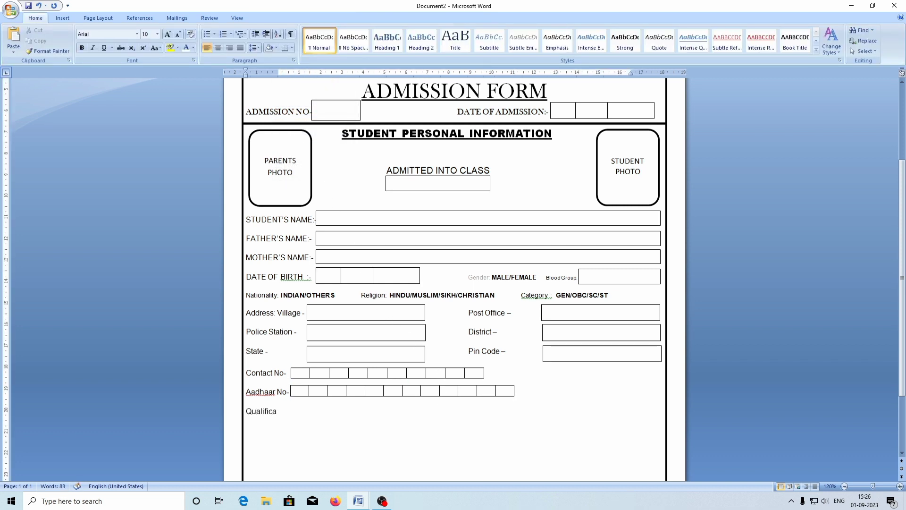
{"action": "type", "text": "tion "}
{"action": "type", "text": "Father"}
{"action": "type", "text": " -"}
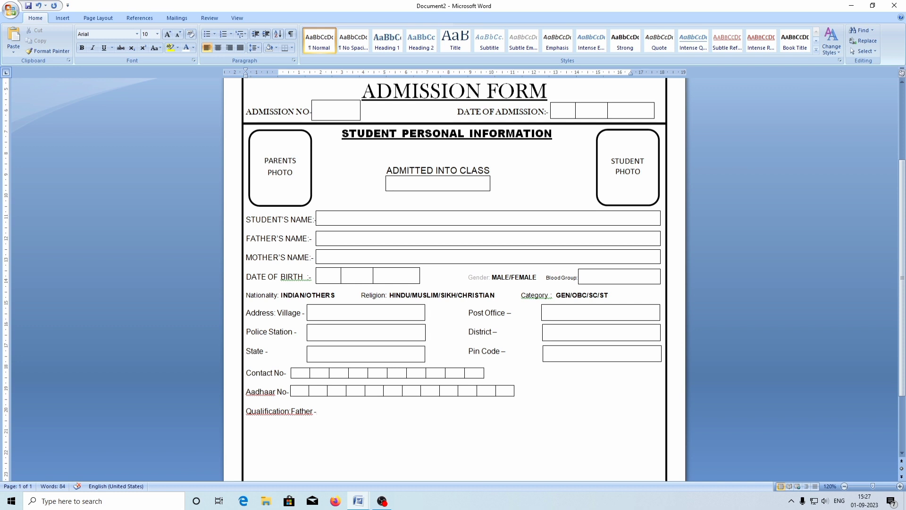
{"action": "key", "text": "ctrl+Left"}
{"action": "key", "text": "ctrl+Left"}
{"action": "left_click", "coordinate": [379, 360]}
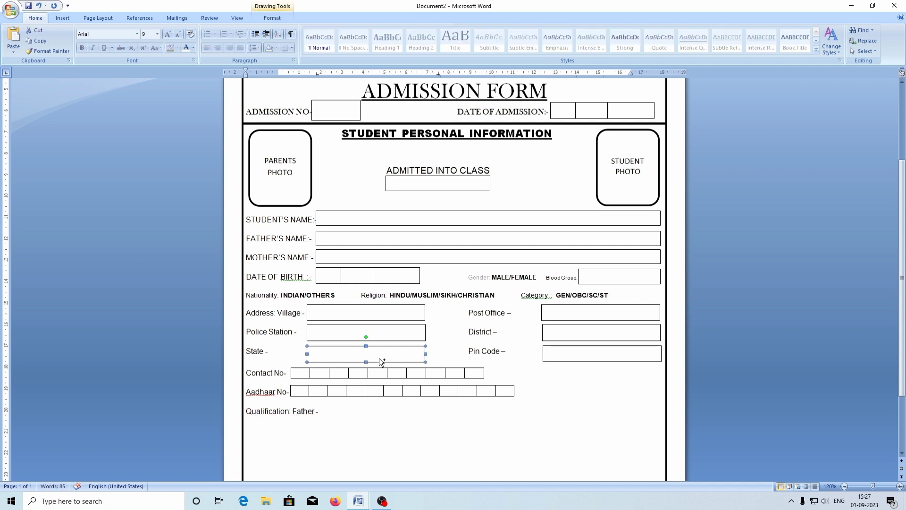
{"action": "key", "text": "ctrl+d"}
{"action": "key", "text": "Down"}
{"action": "key", "text": "Down"}
{"action": "key", "text": "Down"}
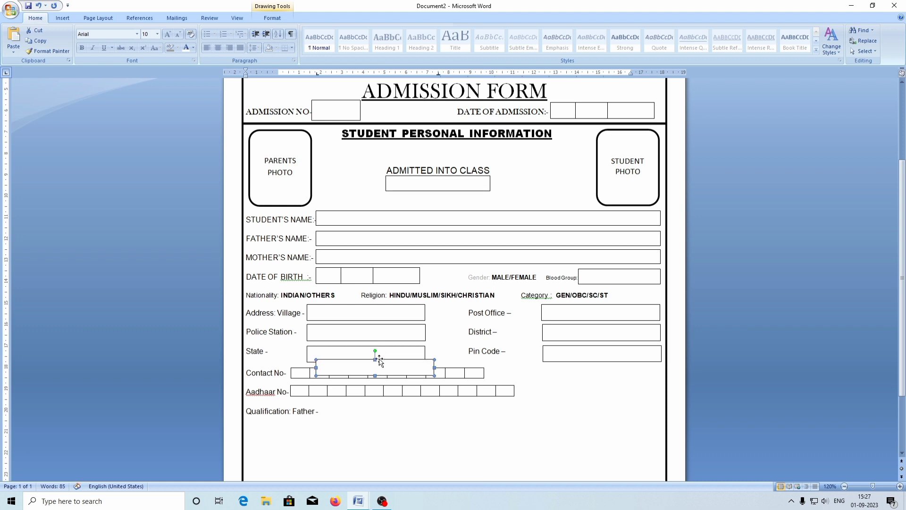
{"action": "key", "text": "Down"}
{"action": "key", "text": "Down"}
{"action": "key", "text": "Down"}
{"action": "key", "text": "Down"}
{"action": "key", "text": "Down"}
{"action": "key", "text": "Down"}
{"action": "key", "text": "Down"}
{"action": "key", "text": "Down"}
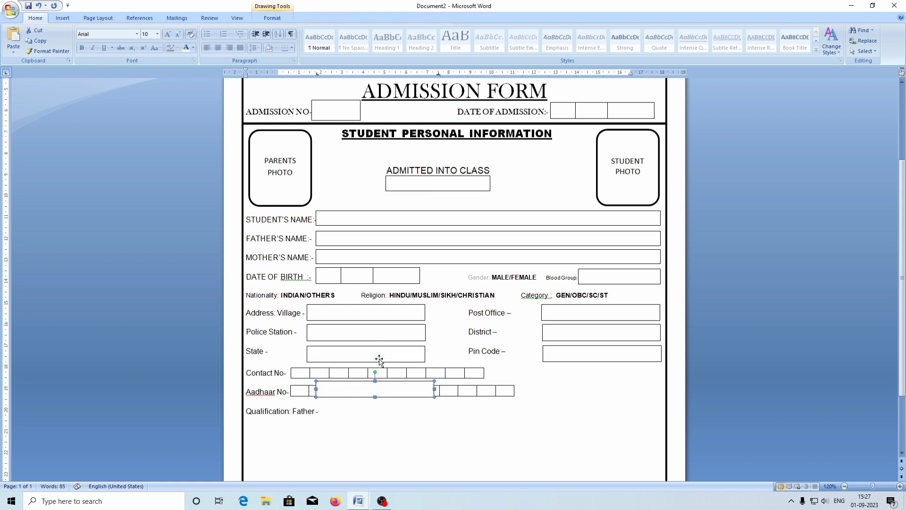
{"action": "key", "text": "Down"}
{"action": "key", "text": "Down"}
{"action": "key", "text": "Down"}
{"action": "key", "text": "Down"}
{"action": "key", "text": "Down"}
{"action": "key", "text": "Down"}
{"action": "key", "text": "Down"}
{"action": "key", "text": "Down"}
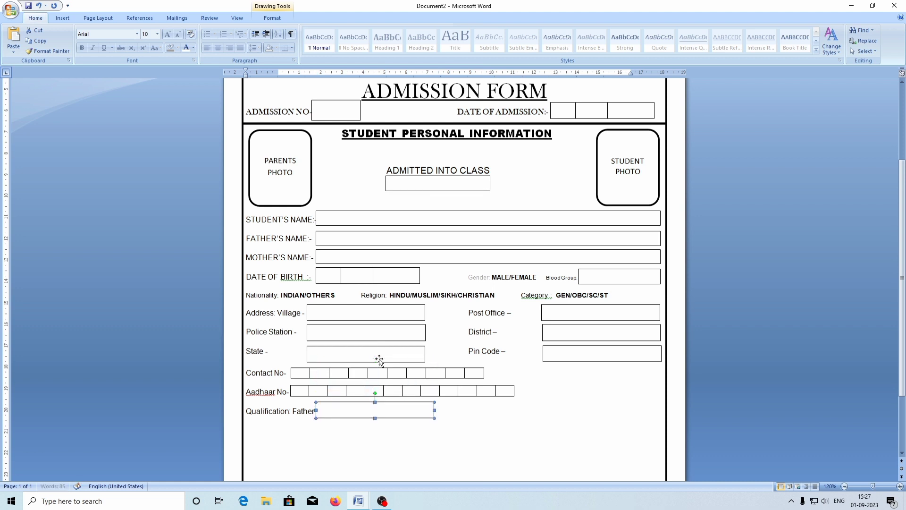
{"action": "key", "text": "Right"}
{"action": "key", "text": "Right"}
{"action": "key", "text": "Right"}
{"action": "key", "text": "Right"}
{"action": "key", "text": "Left"}
{"action": "key", "text": "Down"}
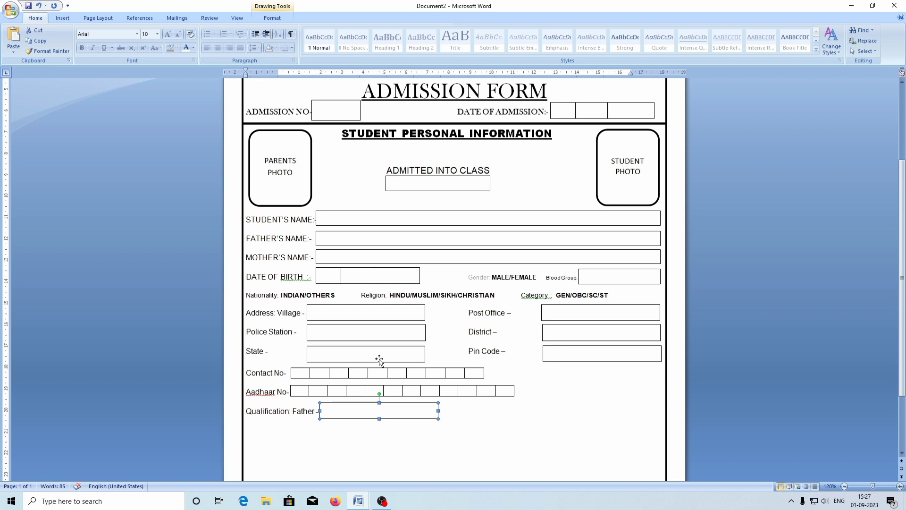
{"action": "key", "text": "Right"}
Start the 'Name of Local Guardian (if any)' line below the parent rows.
{"action": "left_click", "coordinate": [460, 435]}
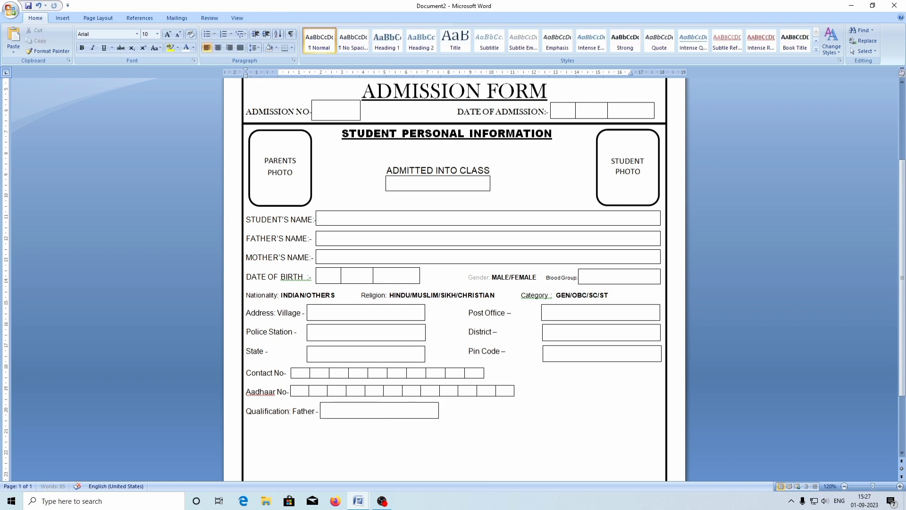
{"action": "left_click", "coordinate": [414, 411]}
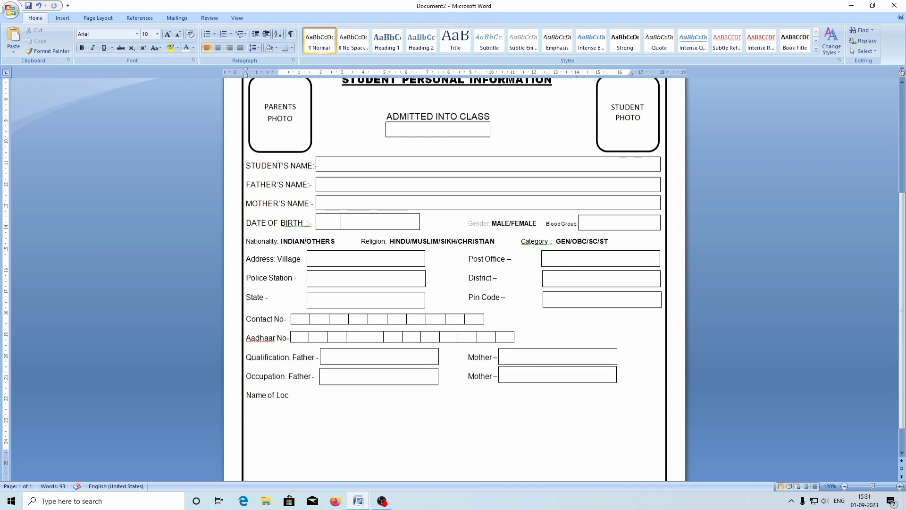
{"action": "type", "text": "al G"}
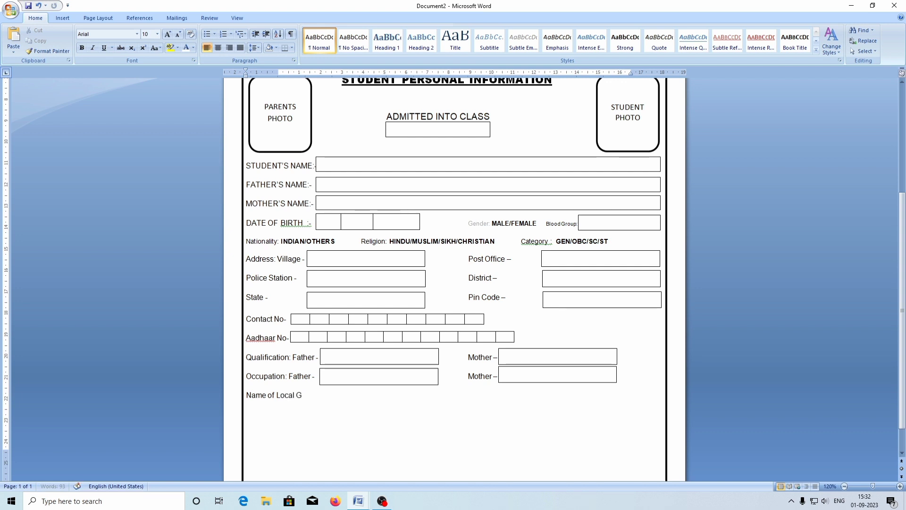
{"action": "type", "text": "ua"}
{"action": "type", "text": "rd"}
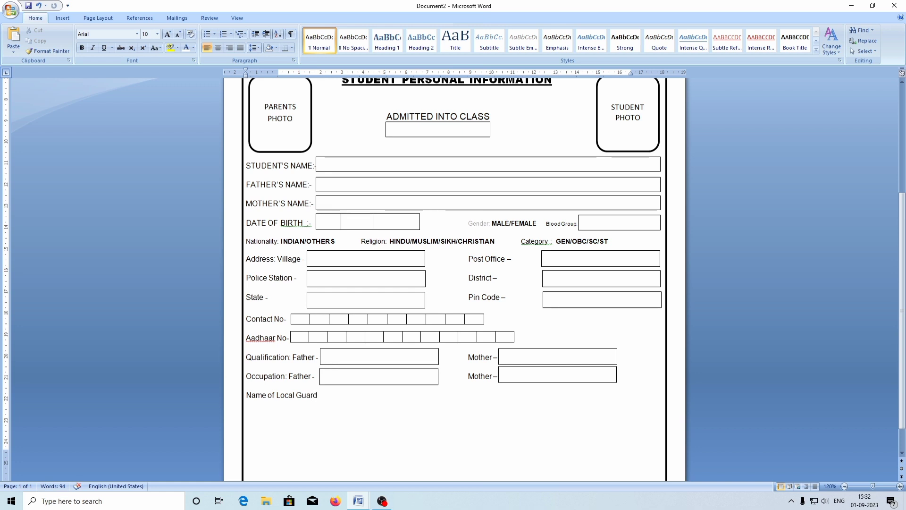
{"action": "type", "text": "ian (if"}
{"action": "type", "text": " any):"}
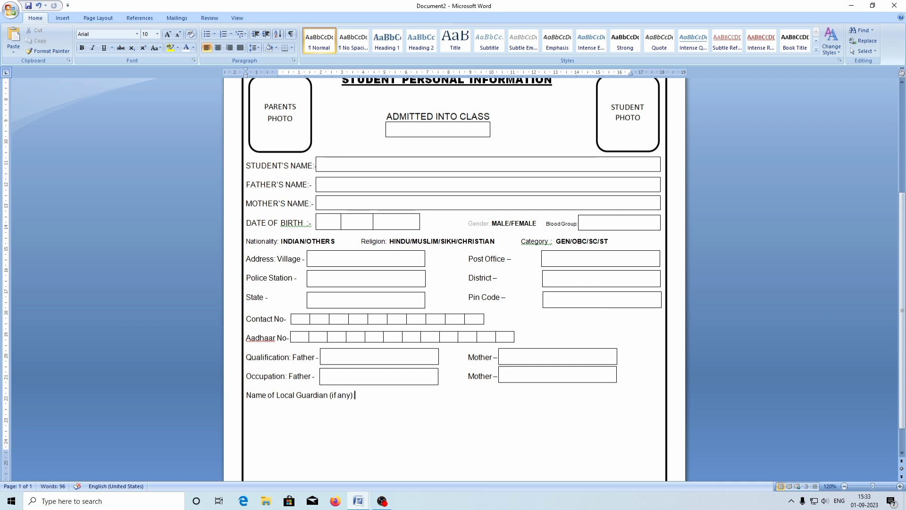
Draw a rectangle answer box beside the guardian label and paste a copy beside Relation With Student.
{"action": "left_click", "coordinate": [58, 22]}
{"action": "left_click", "coordinate": [142, 40]}
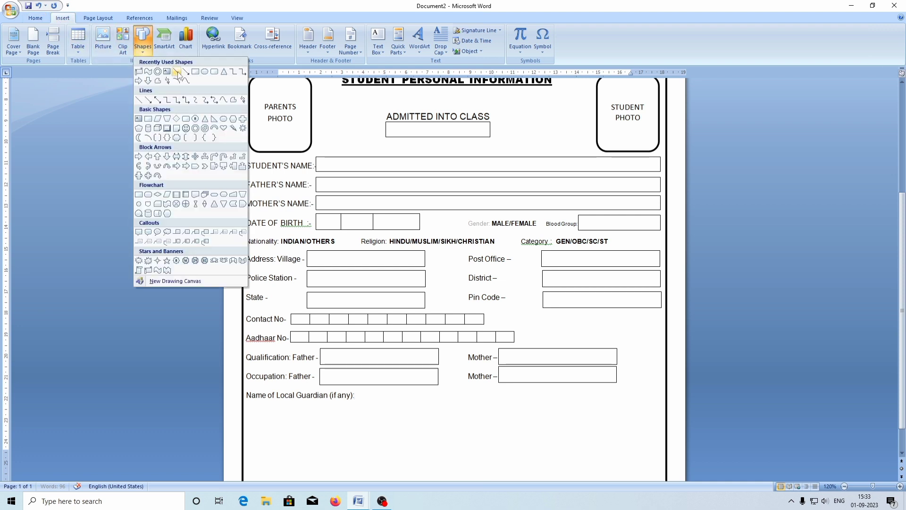
{"action": "left_click", "coordinate": [196, 71]}
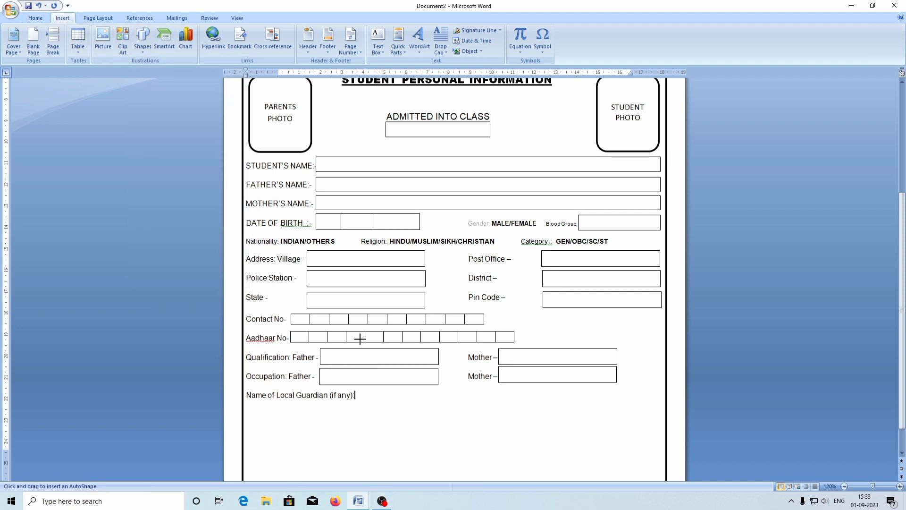
{"action": "mouse_move", "coordinate": [357, 389]}
{"action": "left_mouse_down"}
{"action": "mouse_move", "coordinate": [428, 422]}
{"action": "mouse_move", "coordinate": [591, 421]}
{"action": "mouse_move", "coordinate": [617, 405]}
{"action": "left_mouse_up"}
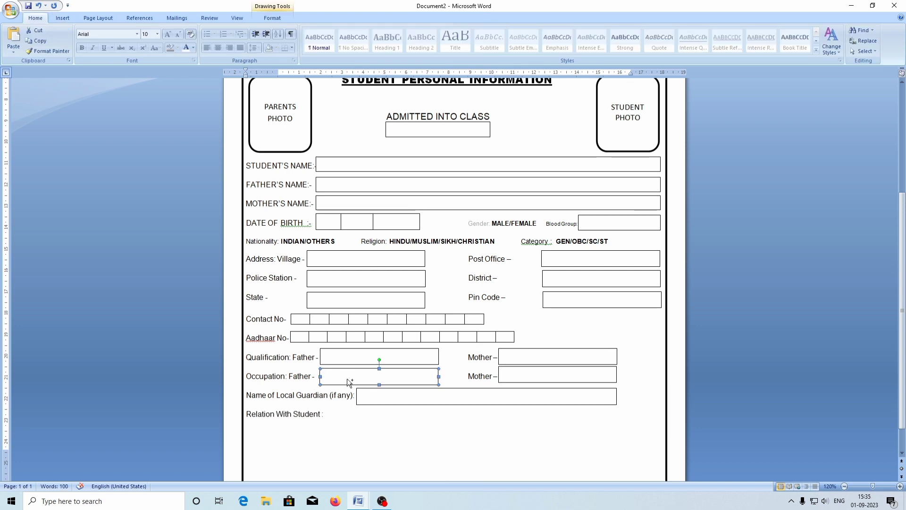
{"action": "key", "text": "ctrl+v"}
{"action": "left_click_drag", "start_coordinate": [347, 381], "coordinate": [344, 412]}
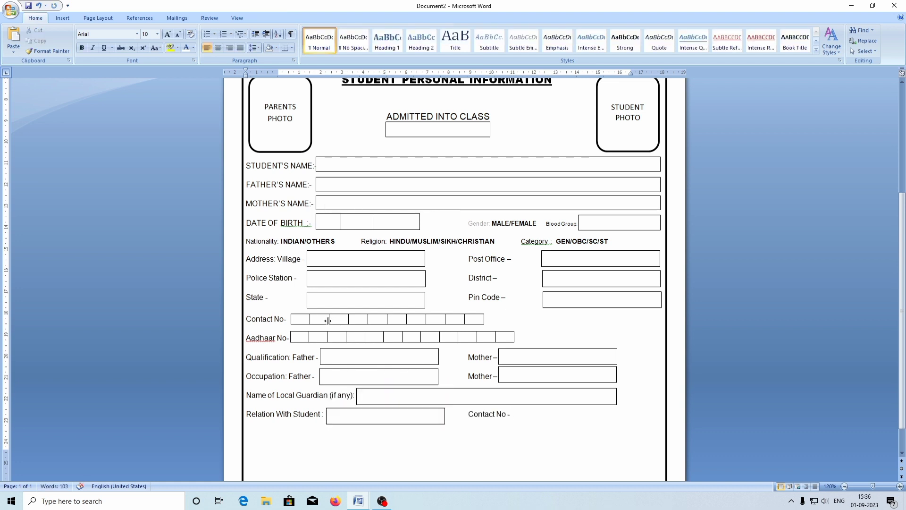
Copy the 10-box Contact No digit grid beside the guardian's Contact No - label.
{"action": "left_click", "coordinate": [292, 323]}
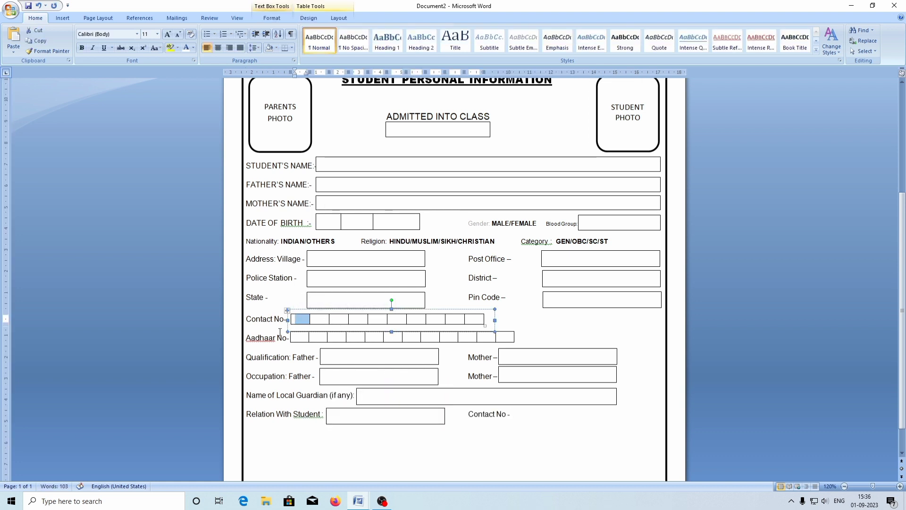
{"action": "left_click", "coordinate": [290, 330]}
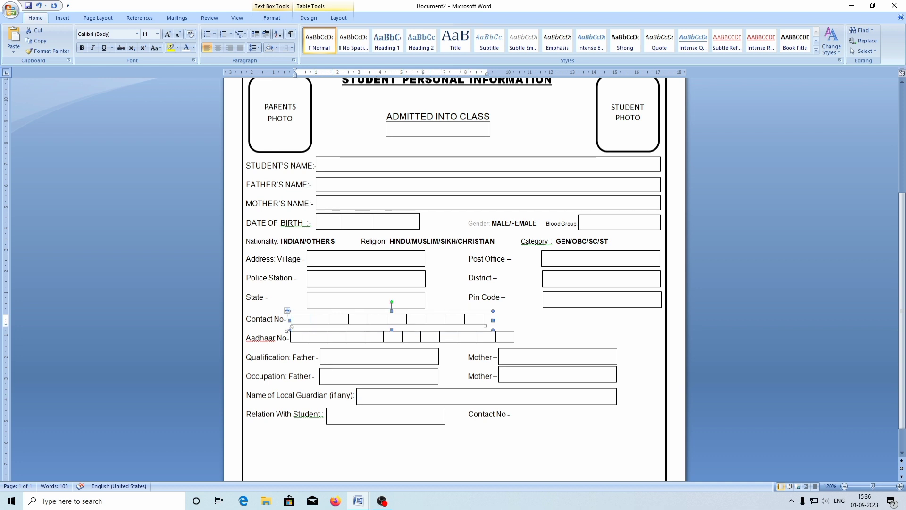
{"action": "key", "text": "Down"}
{"action": "key", "text": "Right"}
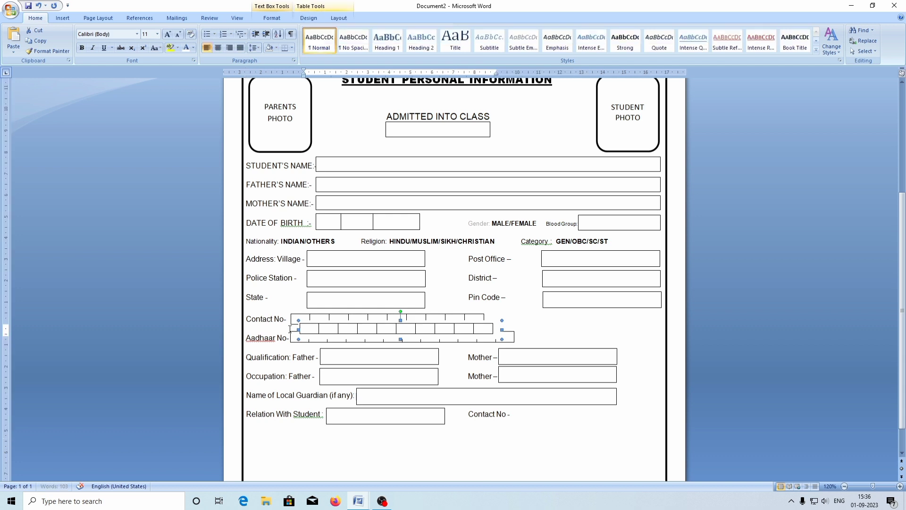
{"action": "key", "text": "Down"}
{"action": "key", "text": "Down"}
{"action": "key", "text": "Down"}
{"action": "key", "text": "Down"}
{"action": "key", "text": "Down"}
{"action": "key", "text": "Down"}
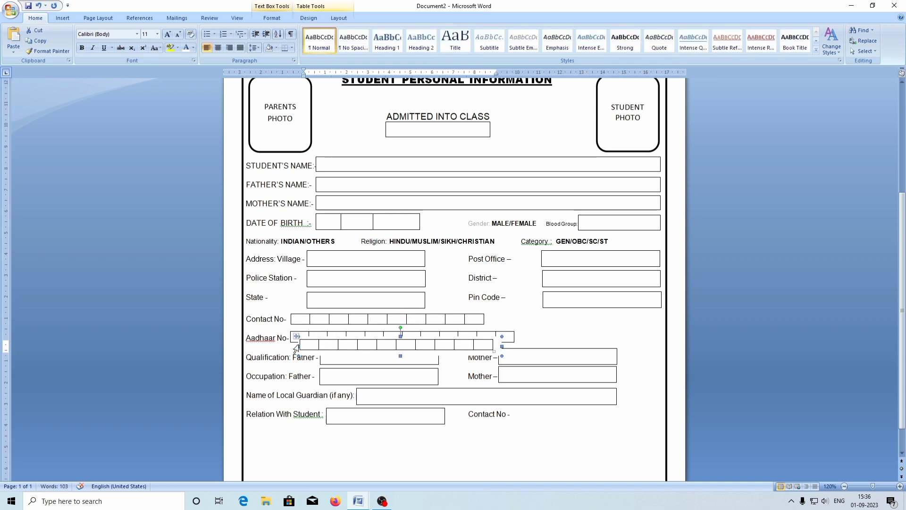
{"action": "left_click_drag", "start_coordinate": [296, 349], "coordinate": [512, 426]}
{"action": "left_click", "coordinate": [531, 427]}
{"action": "left_click", "coordinate": [468, 414]}
{"action": "key", "text": "BackSpace"}
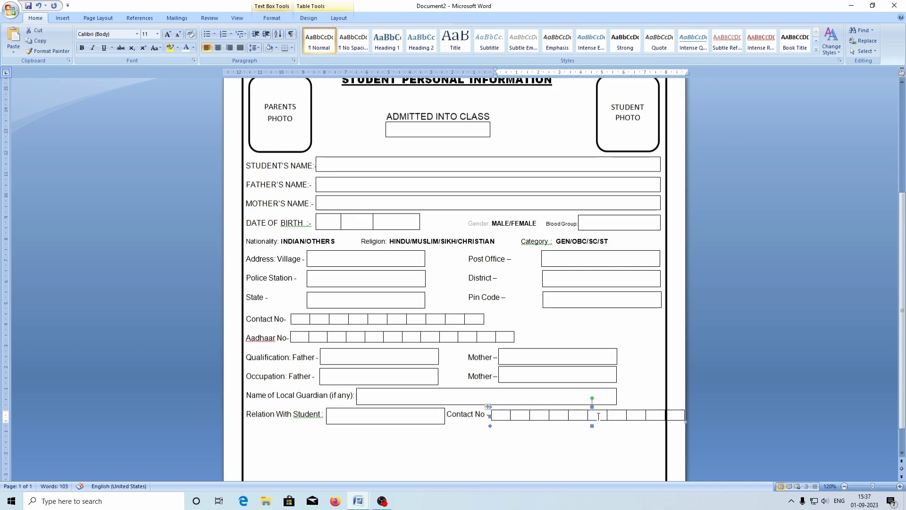
Narrow the Relation With Student box and pull the Contact No label closer to it.
{"action": "left_click", "coordinate": [445, 417]}
{"action": "left_click_drag", "start_coordinate": [445, 416], "coordinate": [420, 418]}
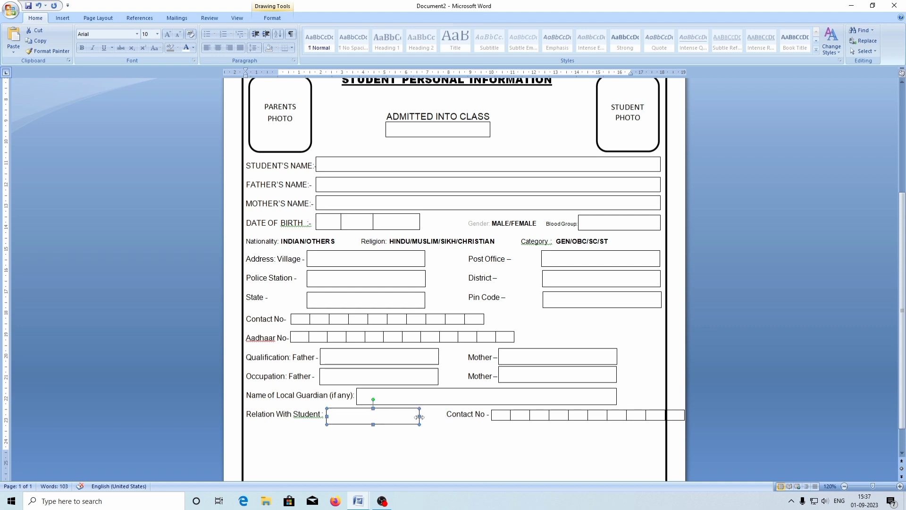
{"action": "left_click", "coordinate": [419, 417]}
{"action": "key", "text": "Delete"}
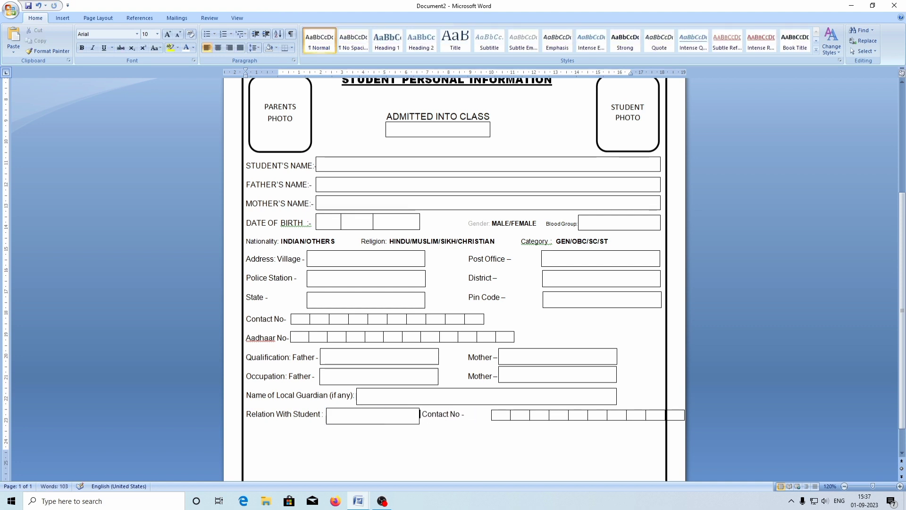
{"action": "left_click", "coordinate": [493, 417]}
{"action": "scroll", "coordinate": [417, 362], "scroll_direction": "up", "scroll_amount": 5}
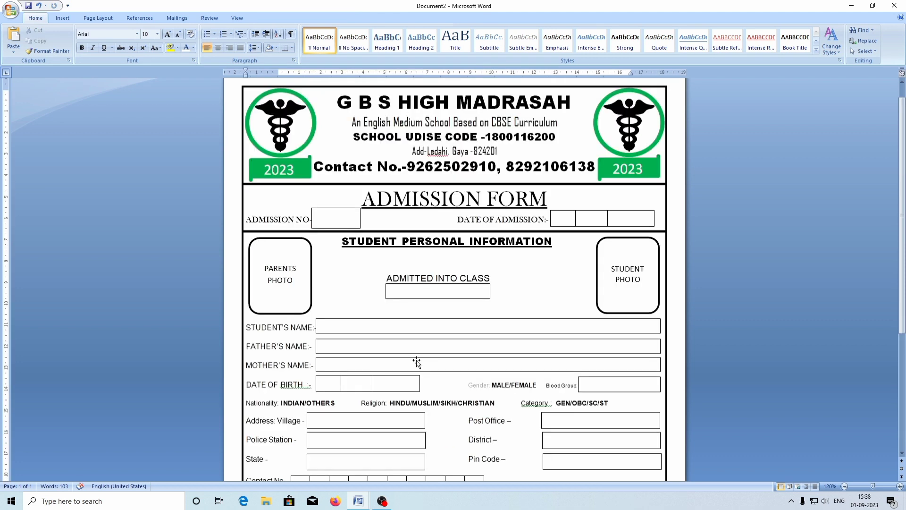